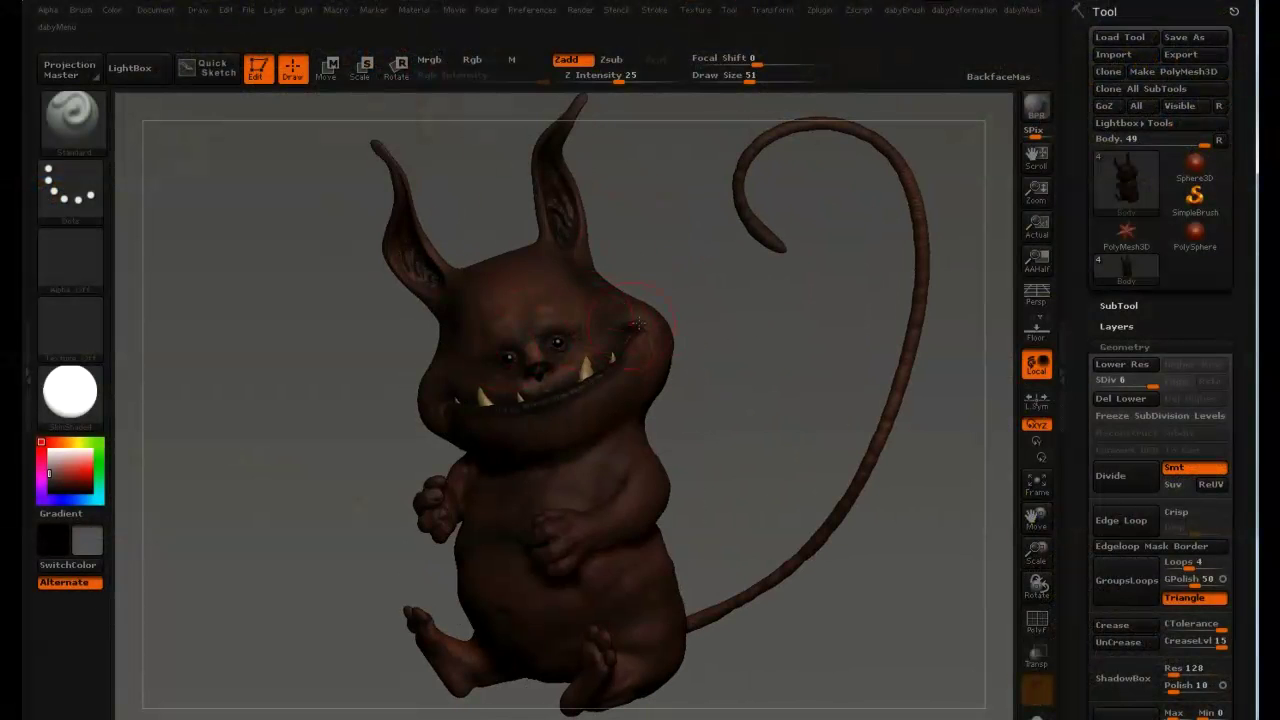
Step: Turn on the polygon wireframe display for the body and lower it to subdivision level 1
mouse_move(495, 331)
left_mouse_down()
mouse_move(790, 325)
mouse_move(450, 328)
mouse_move(555, 325)
mouse_move(543, 328)
left_mouse_up()
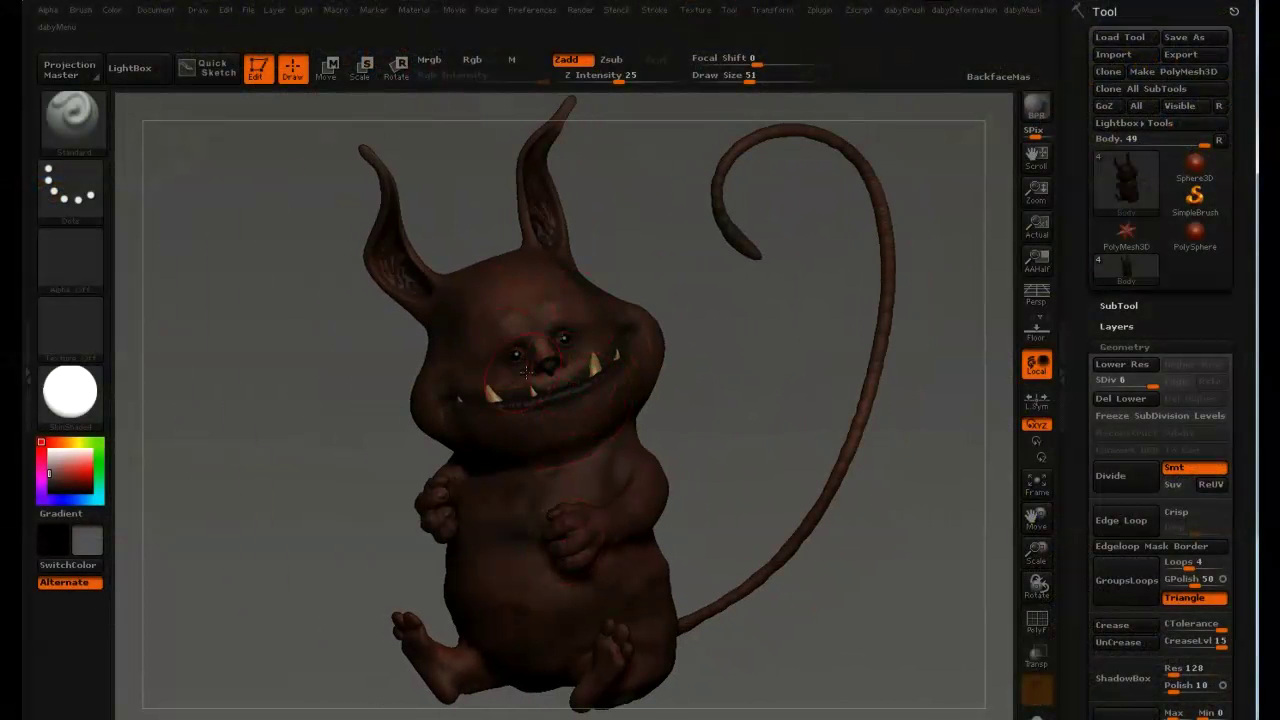
right_click_drag(575, 340, 616, 331)
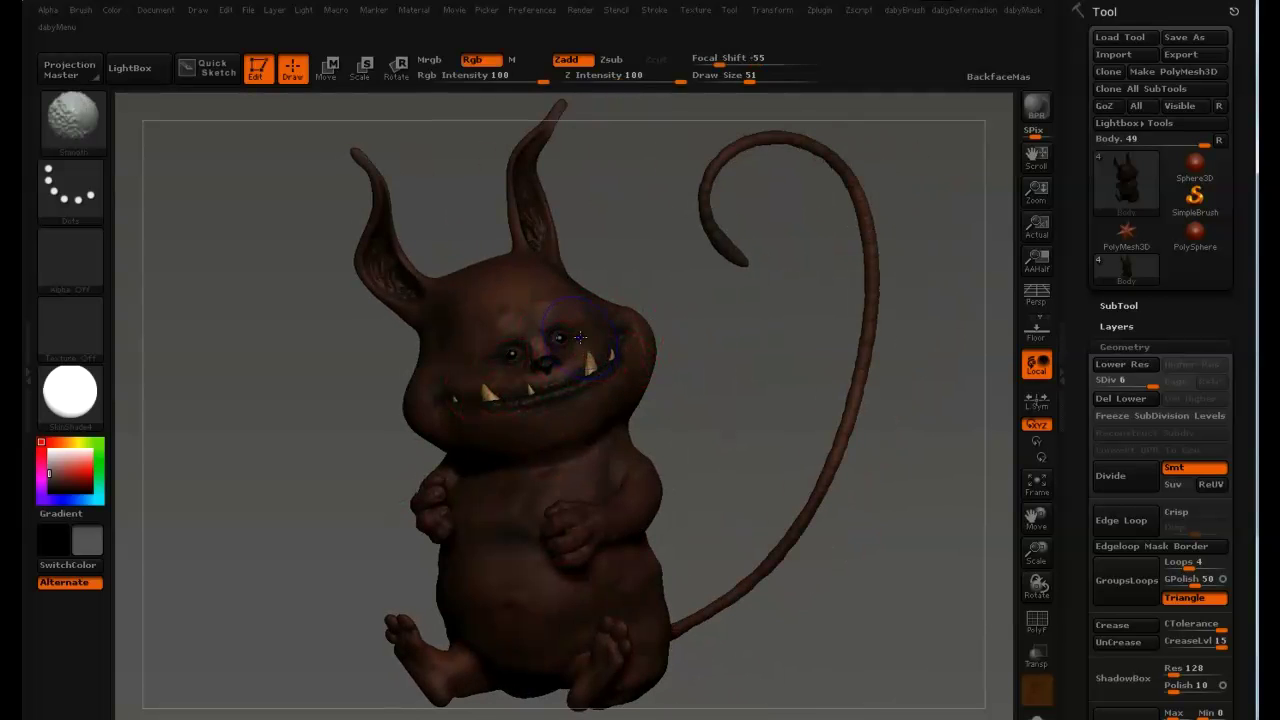
key("shift+f")
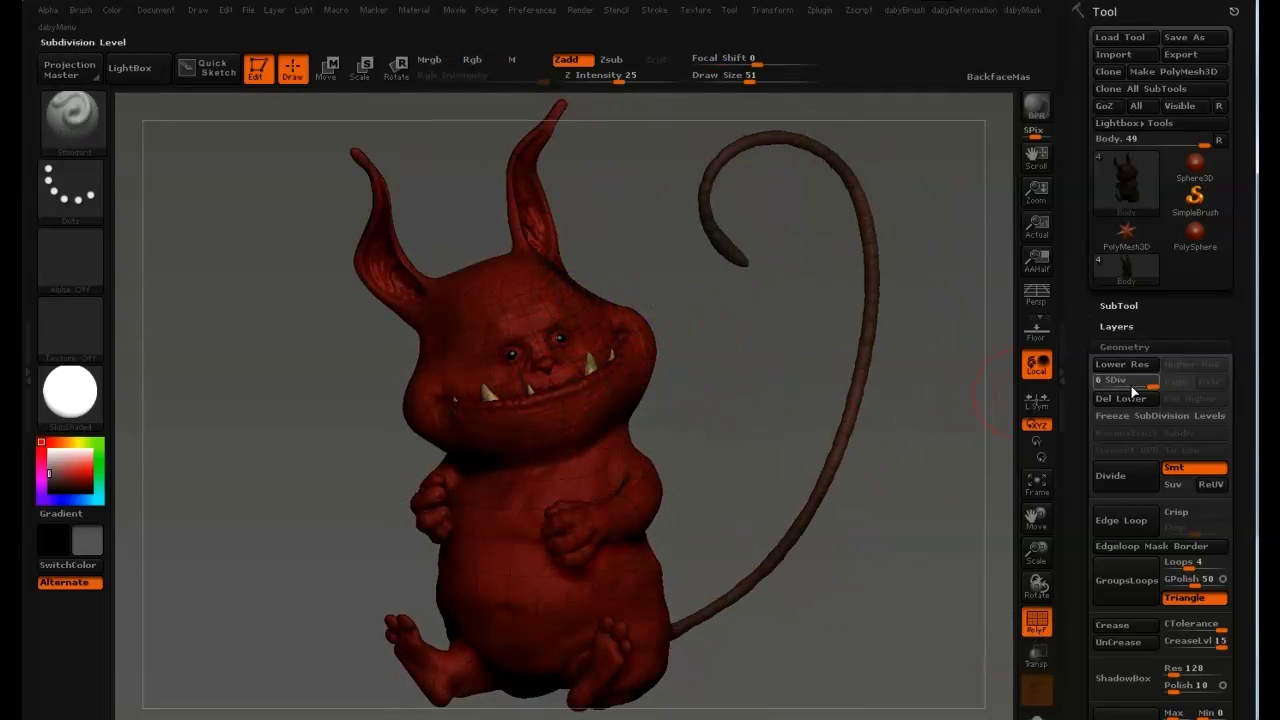
left_click(1093, 384)
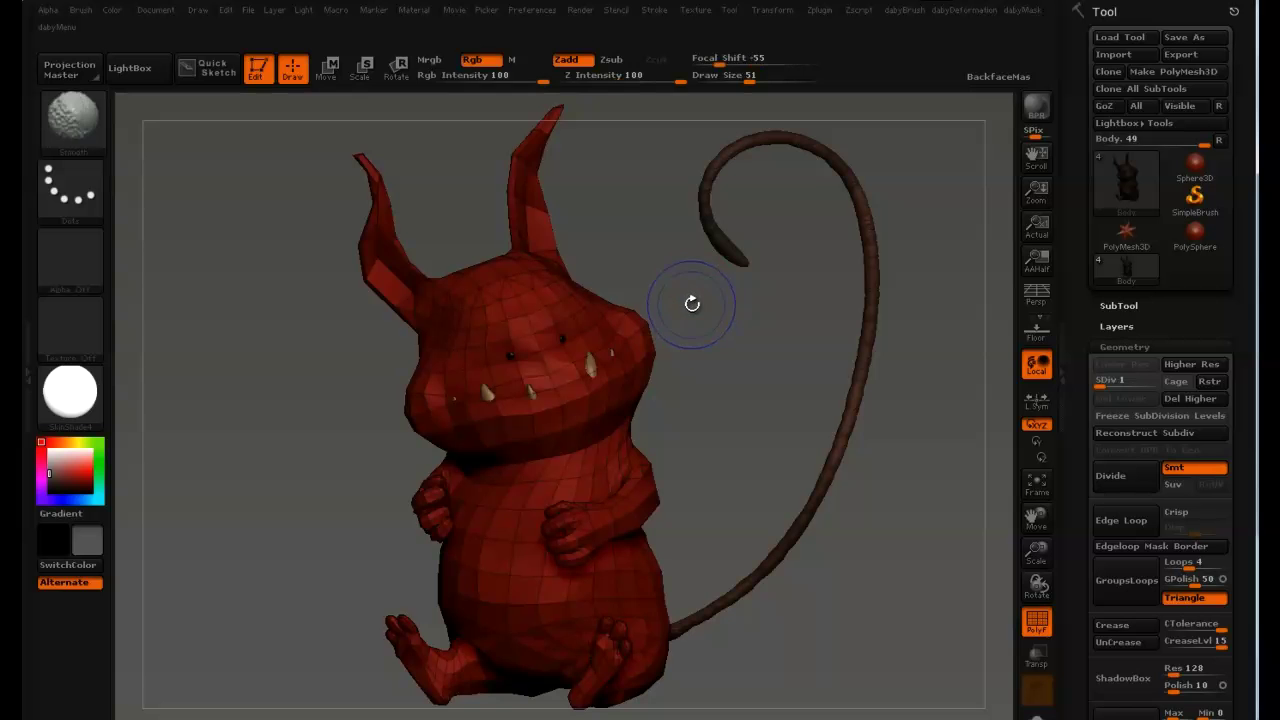
Step: Inspect the level 1 mesh of the body around the head and the whole figure
key("d")
key("shift+d")
left_click_drag(600, 264, 507, 344)
left_click_drag(624, 300, 518, 354)
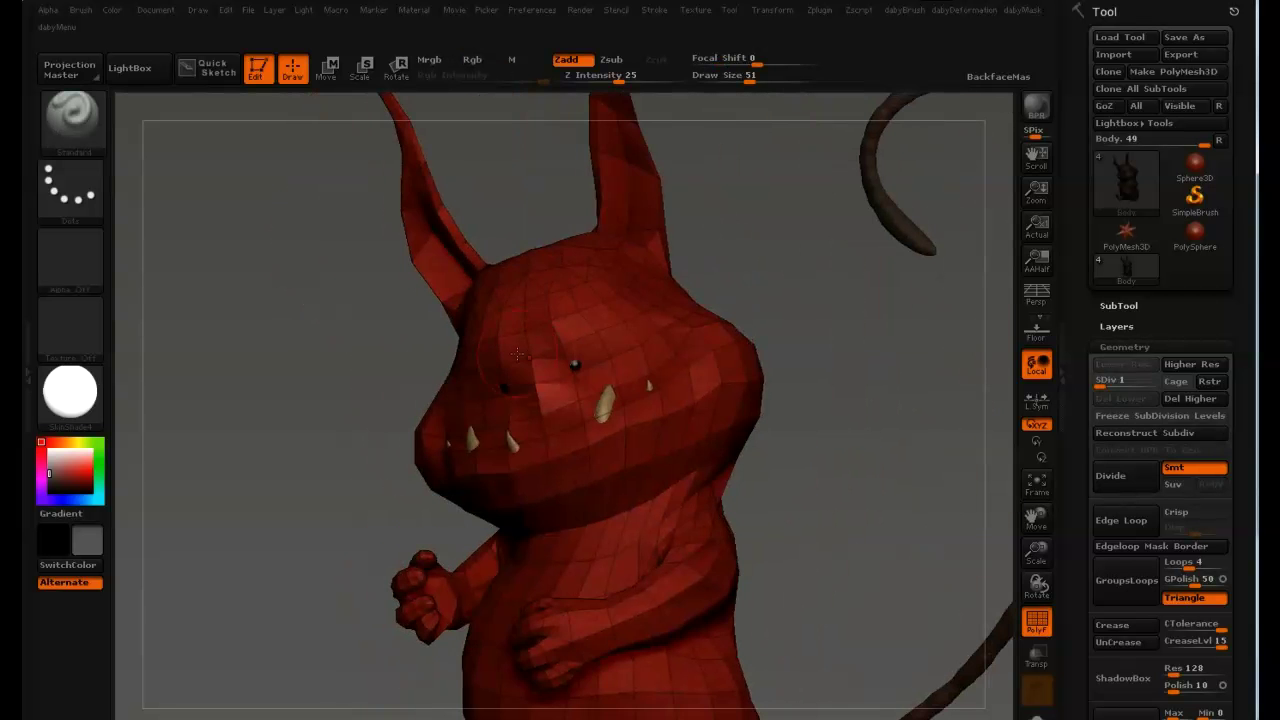
key("f")
mouse_move(650, 272)
left_mouse_down()
mouse_move(679, 270)
mouse_move(650, 278)
mouse_move(635, 310)
mouse_move(660, 262)
mouse_move(584, 253)
mouse_move(668, 283)
left_mouse_up()
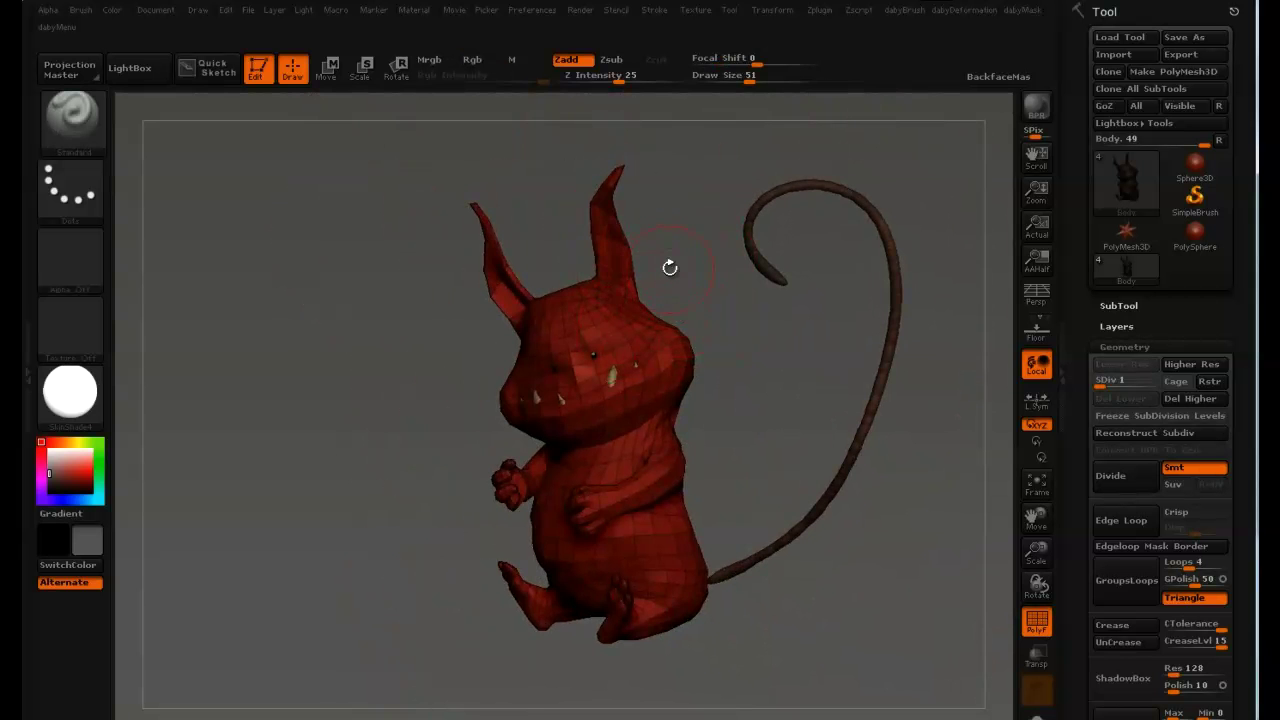
mouse_move(692, 300)
left_mouse_down()
mouse_move(740, 318)
mouse_move(708, 322)
left_mouse_up()
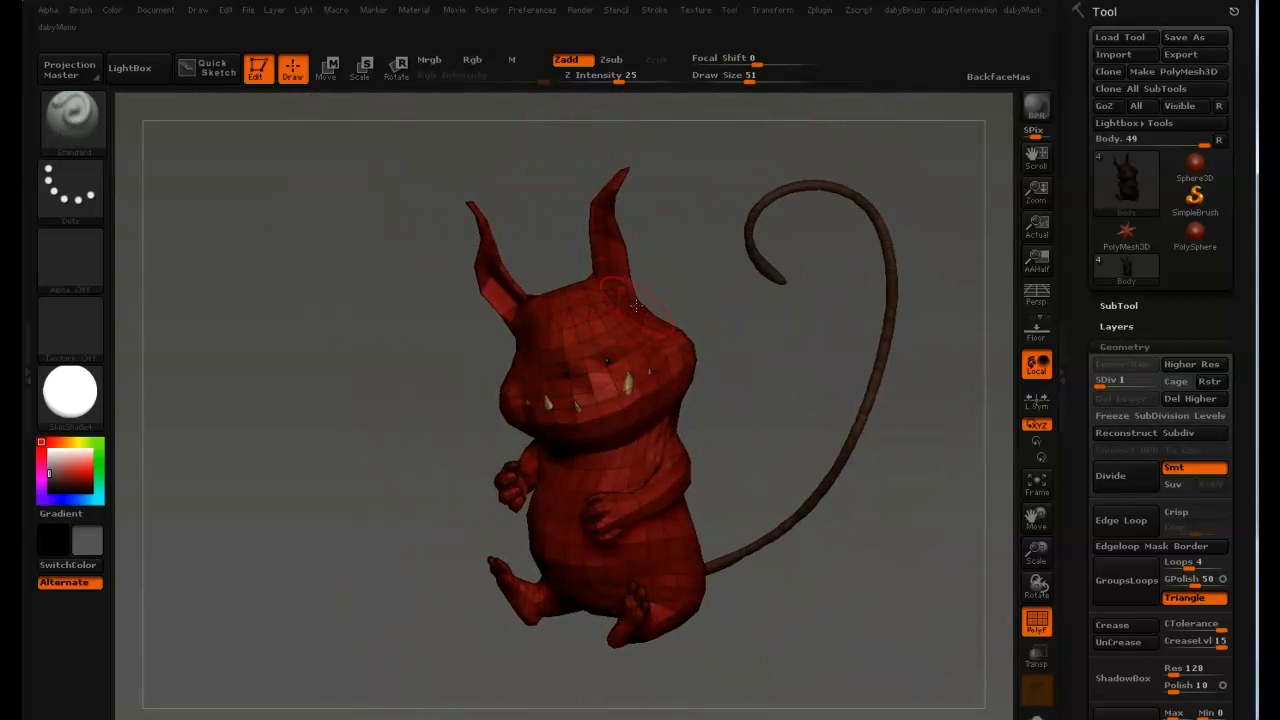
Step: Compare the body's mesh across subdivision levels, returning to level 1, and examine the head, ears and limbs
key("d")
key("d")
key("shift+d")
key("shift+d")
key("shift+d")
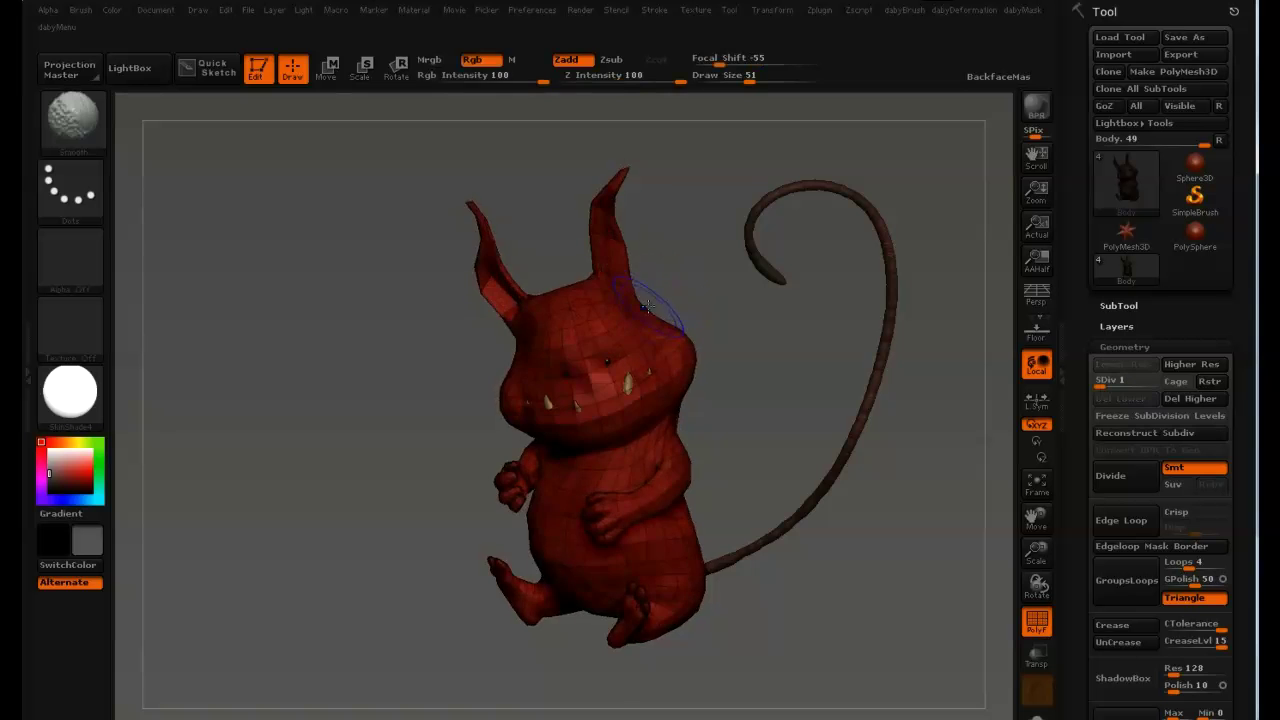
mouse_move(585, 308)
left_mouse_down()
mouse_move(639, 322)
mouse_move(640, 294)
mouse_move(617, 304)
left_mouse_up()
key("]")
mouse_move(595, 328)
right_mouse_down()
mouse_move(643, 310)
mouse_move(615, 330)
mouse_move(652, 345)
mouse_move(589, 353)
mouse_move(638, 328)
mouse_move(553, 345)
mouse_move(606, 344)
mouse_move(575, 345)
mouse_move(640, 313)
mouse_move(643, 333)
mouse_move(638, 316)
right_mouse_up()
key("d")
key("d")
key("d")
key("d")
key("shift+d")
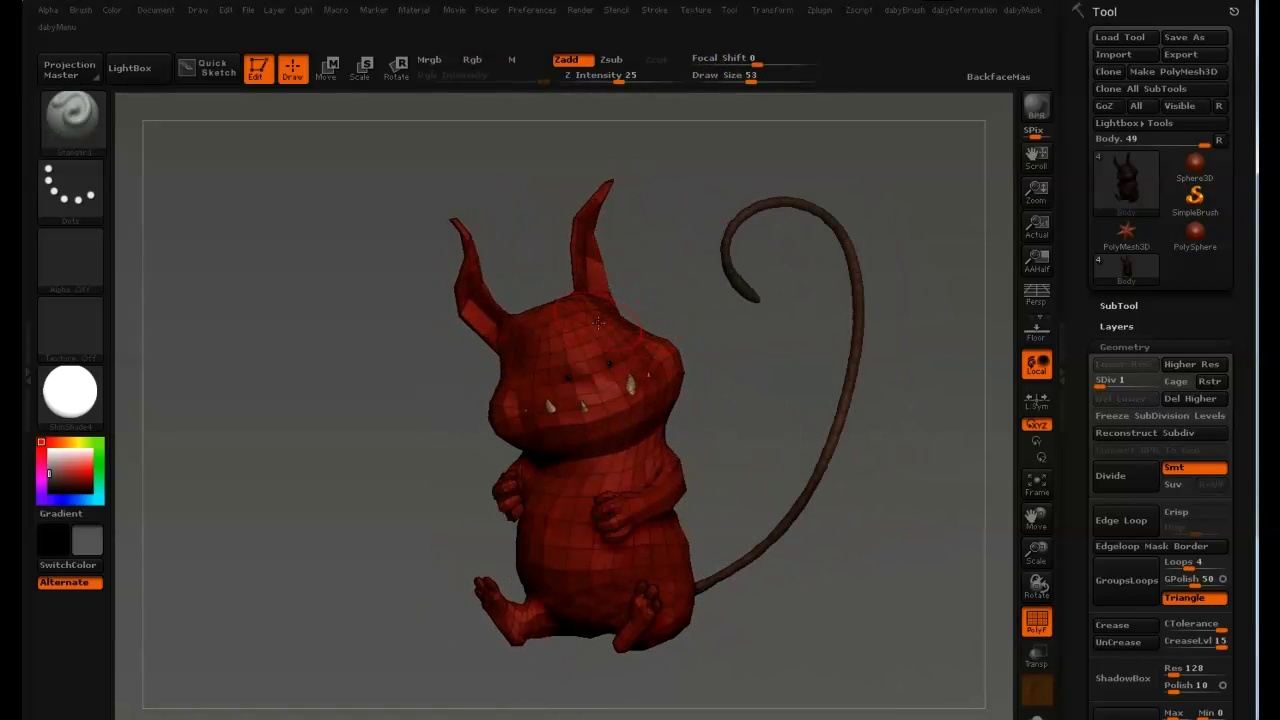
right_click_drag(690, 450, 640, 443)
right_click_drag(567, 400, 564, 372)
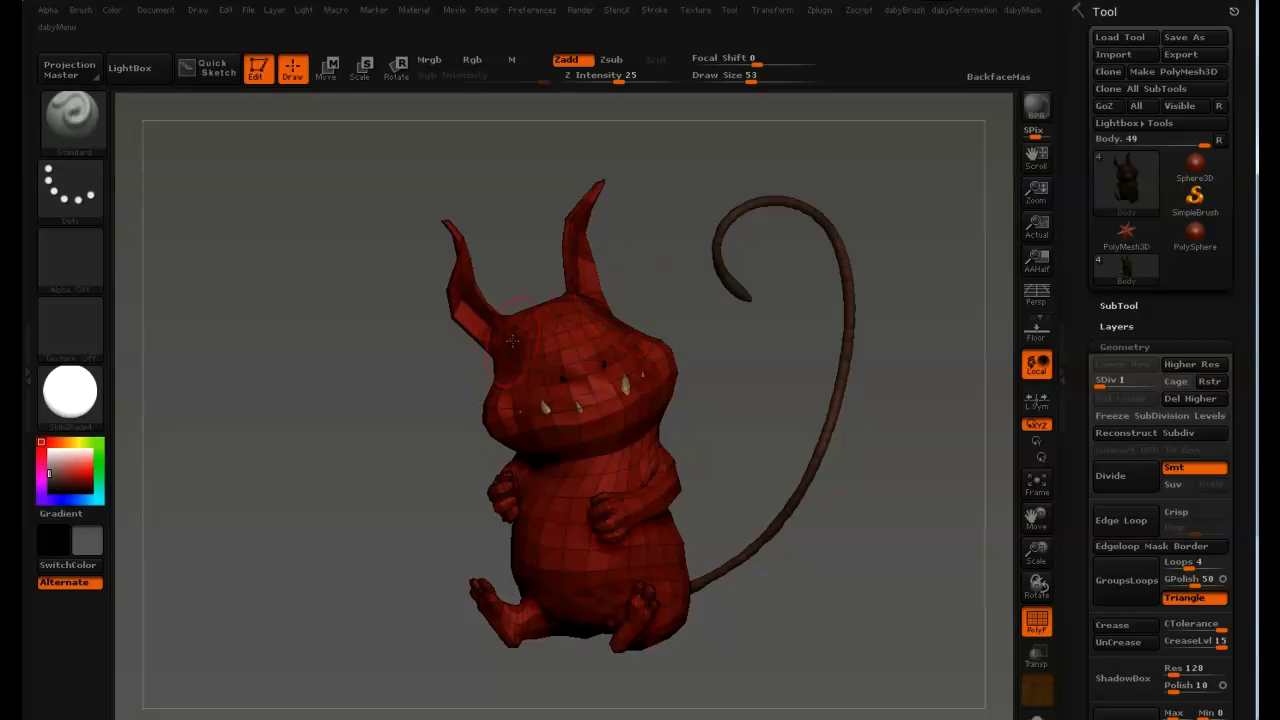
right_click_drag(563, 302, 502, 339, "ctrl")
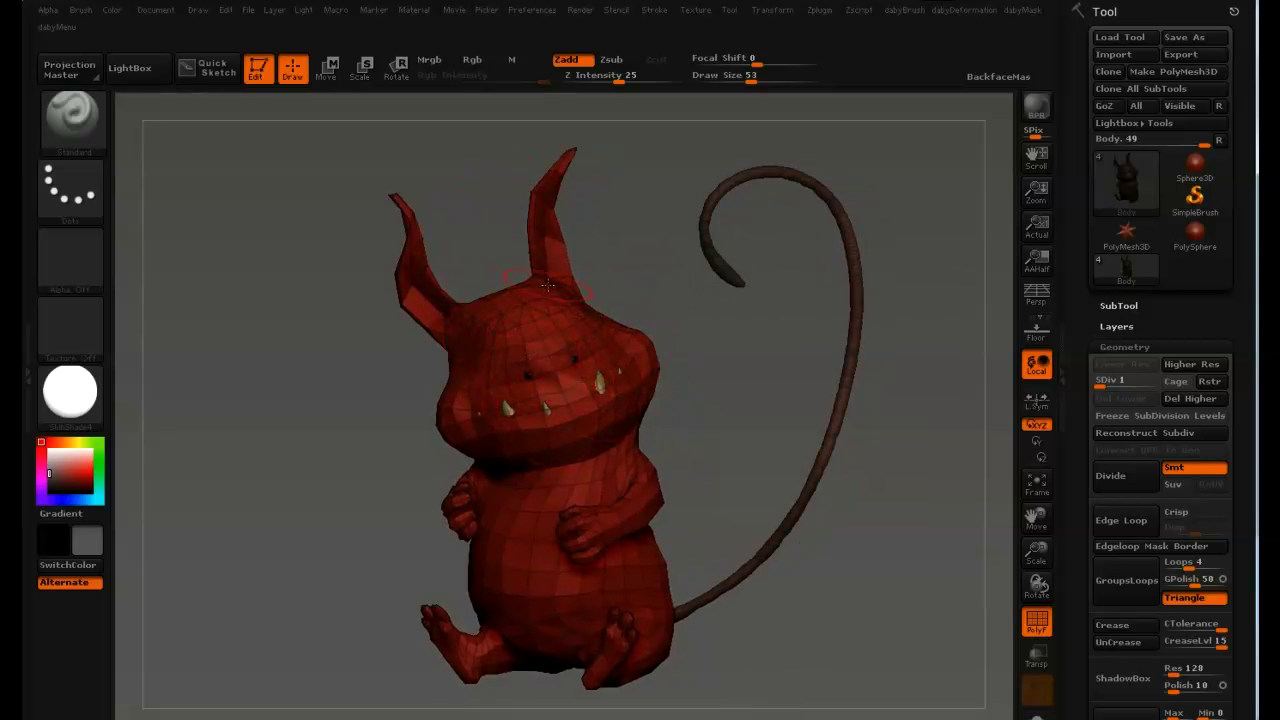
key("ctrl+shift")
mouse_move(385, 178)
left_mouse_down("ctrl+shift")
mouse_move(403, 347)
mouse_move(372, 178)
left_mouse_up("ctrl+shift")
left_click_drag(462, 460, 472, 482)
mouse_move(641, 445)
left_mouse_down()
mouse_move(622, 557)
mouse_move(685, 474)
left_mouse_up()
mouse_move(645, 630)
left_mouse_down()
mouse_move(596, 613)
mouse_move(630, 601)
left_mouse_up()
left_click_drag(489, 628, 492, 583)
mouse_move(584, 115)
left_mouse_down()
mouse_move(543, 298)
mouse_move(578, 112)
left_mouse_up()
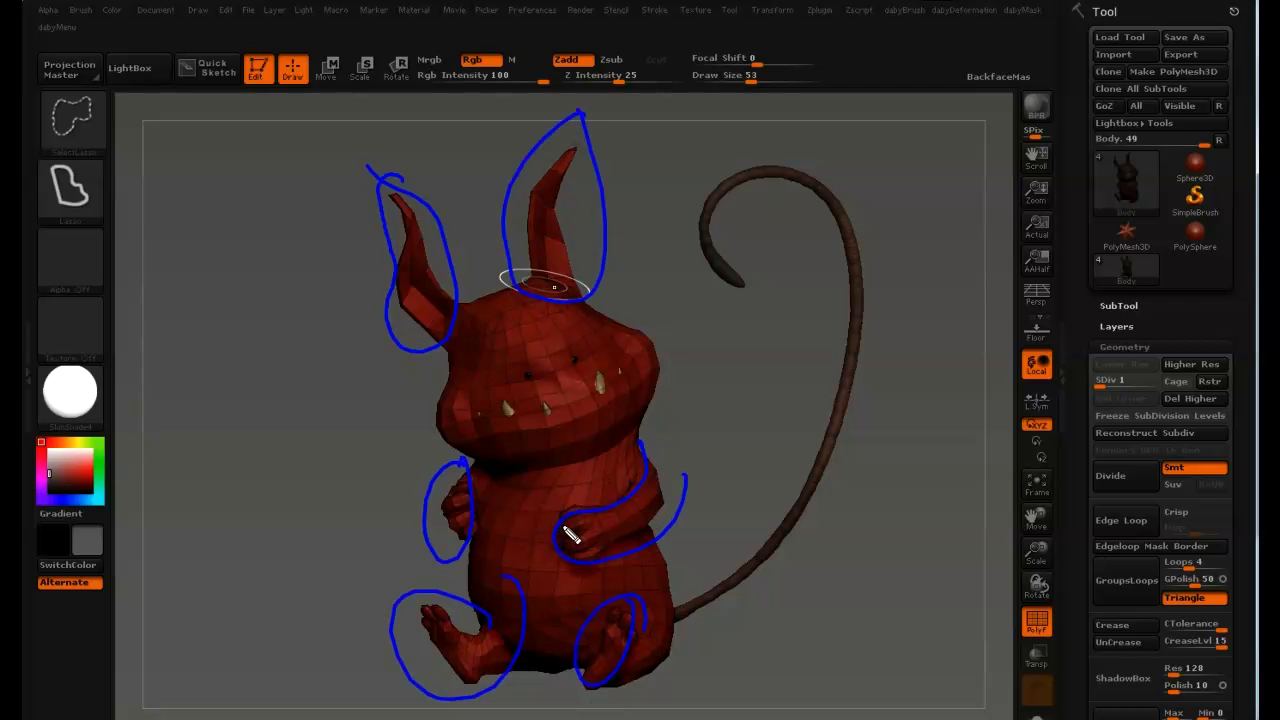
left_click_drag(666, 442, 673, 436)
left_click_drag(648, 461, 666, 456)
left_click_drag(652, 467, 668, 471)
left_click_drag(656, 482, 671, 497)
left_click(635, 498)
left_click(620, 517)
left_click_drag(604, 527, 597, 527)
left_click_drag(572, 533, 596, 544)
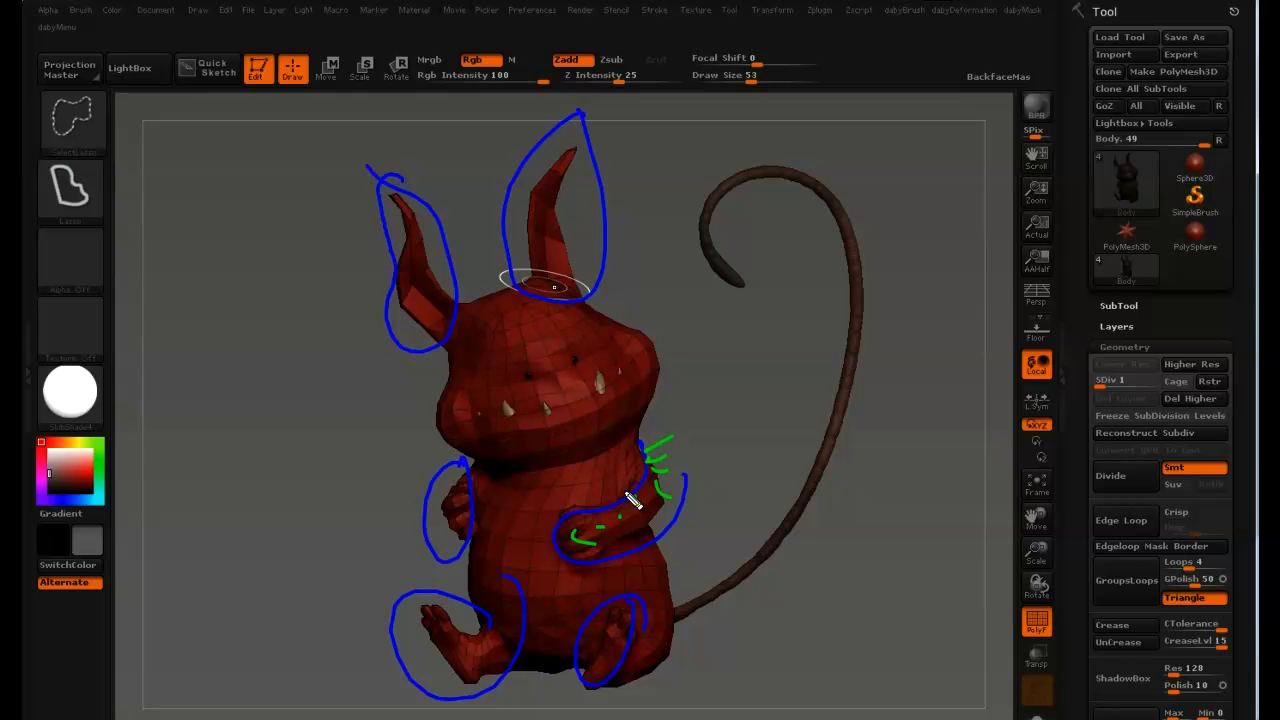
mouse_move(637, 478)
left_mouse_down()
mouse_move(643, 491)
mouse_move(597, 515)
mouse_move(620, 492)
mouse_move(610, 500)
left_mouse_up()
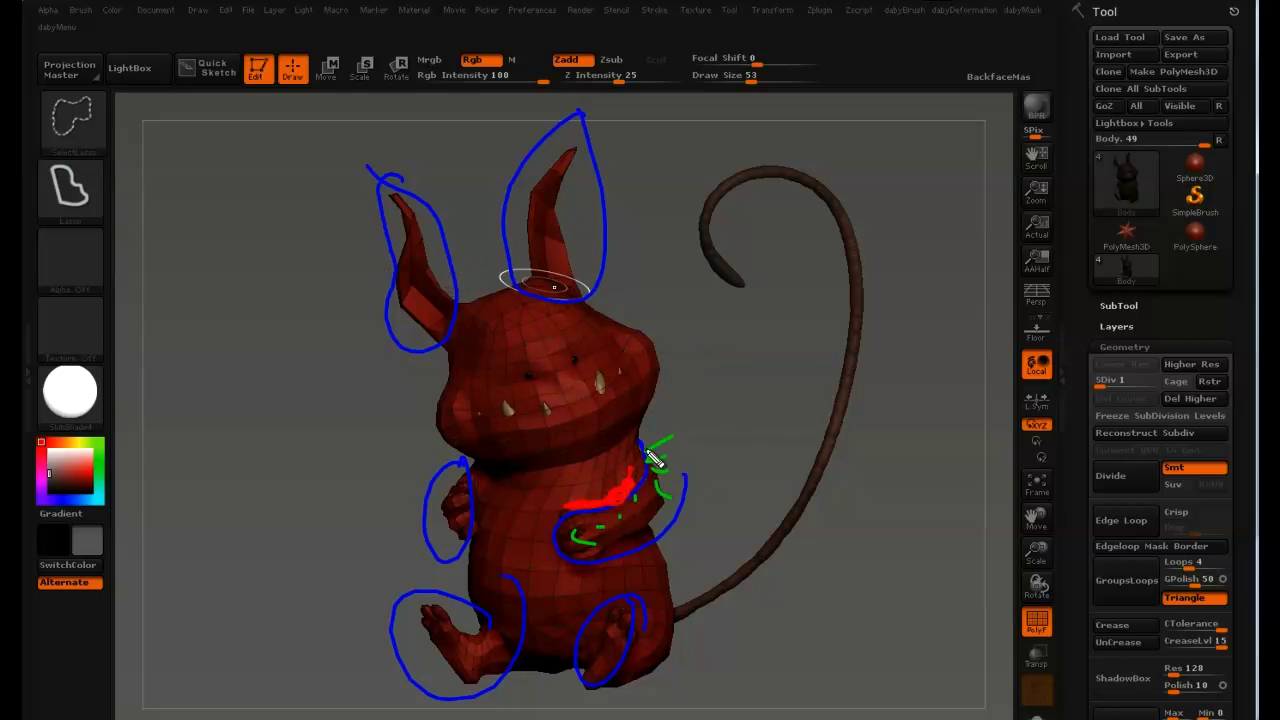
mouse_move(623, 449)
left_mouse_down()
mouse_move(534, 528)
mouse_move(540, 580)
mouse_move(587, 587)
left_mouse_up()
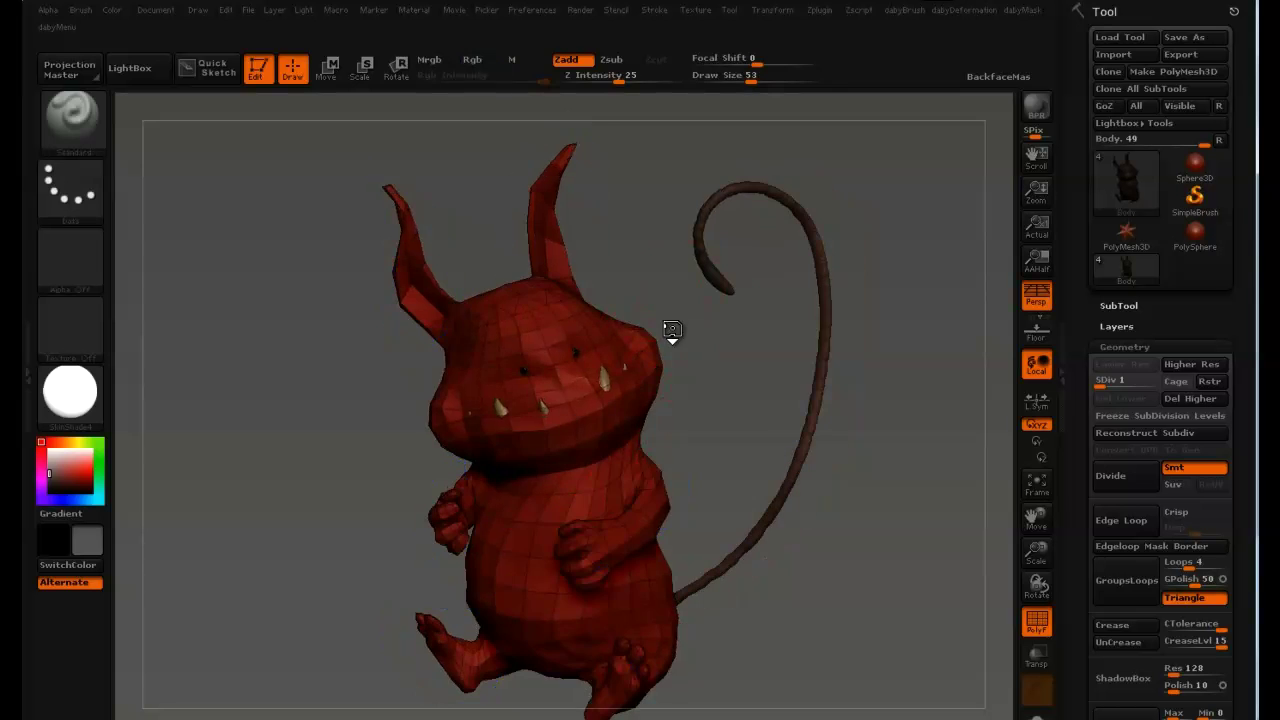
Step: Turn on perspective and frame the whole creature
mouse_move(672, 334)
left_mouse_down()
mouse_move(652, 266)
mouse_move(657, 300)
mouse_move(657, 288)
left_mouse_up()
key("p")
key("f")
left_click_drag(703, 323, 697, 231)
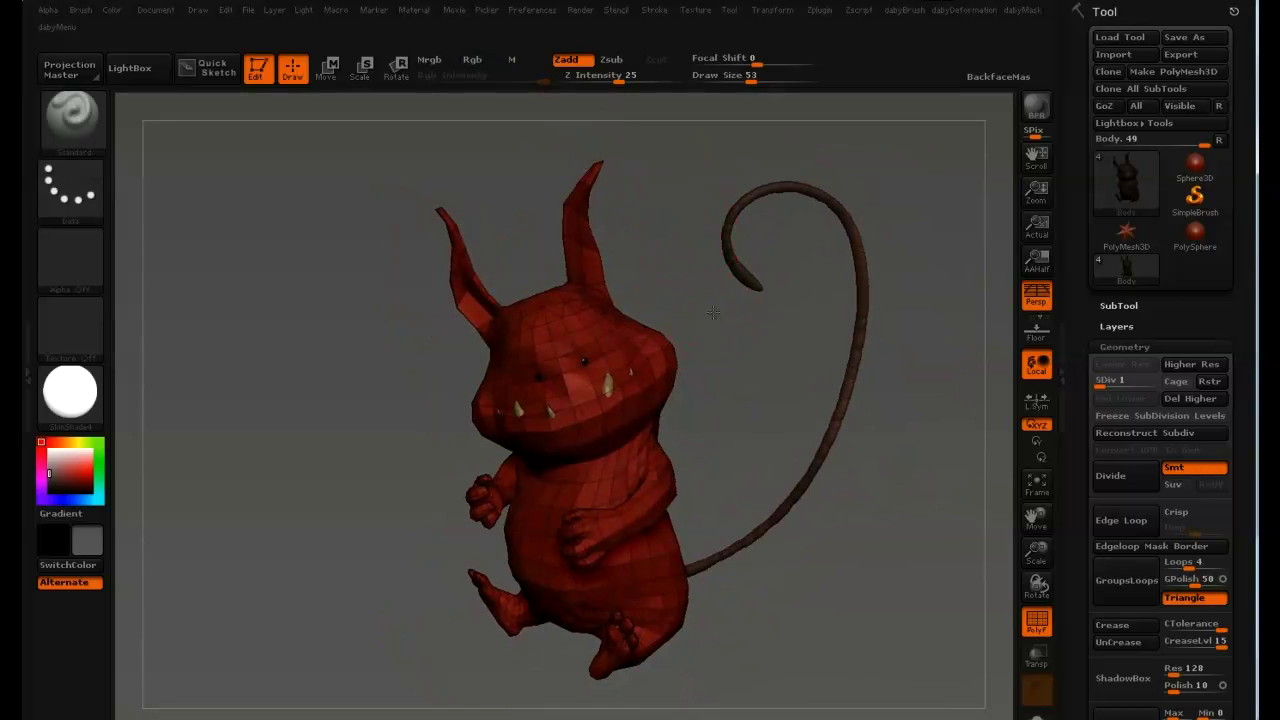
Step: Assign the custom hotkey H to the HidePt visibility command
left_click_drag(1079, 462, 1078, 357)
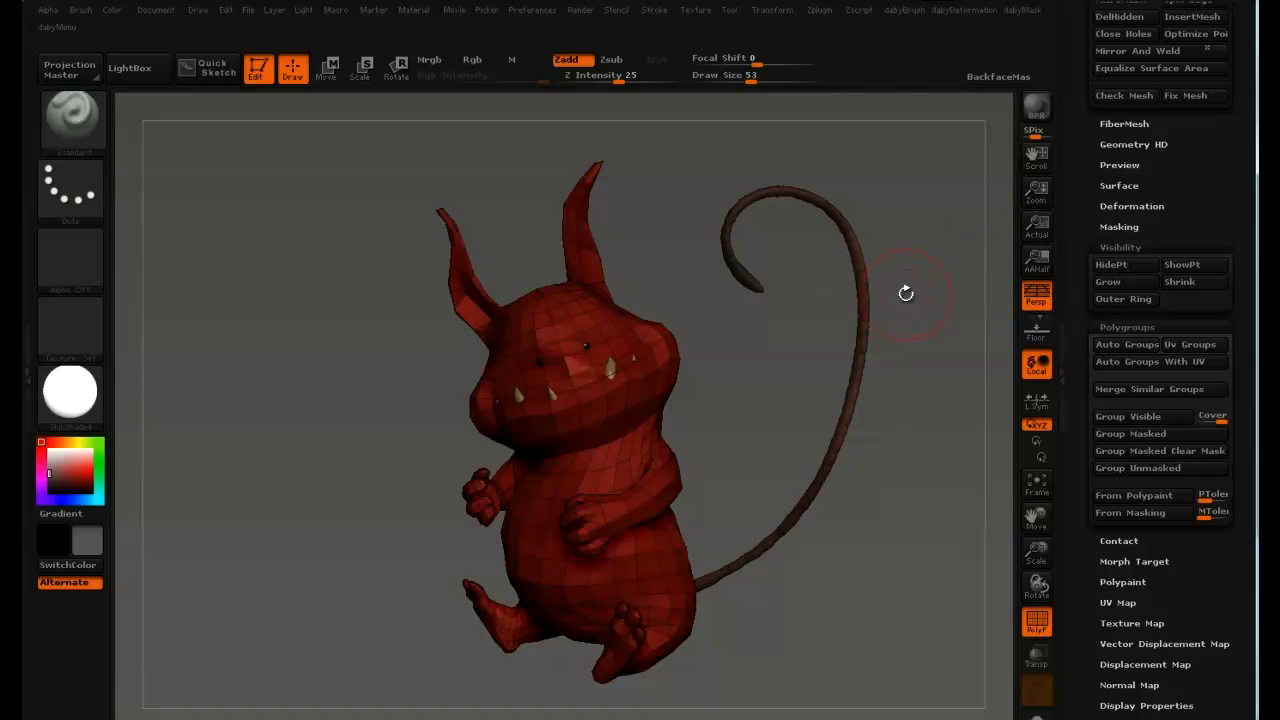
key("ctrl")
left_click(1120, 268, "ctrl+alt")
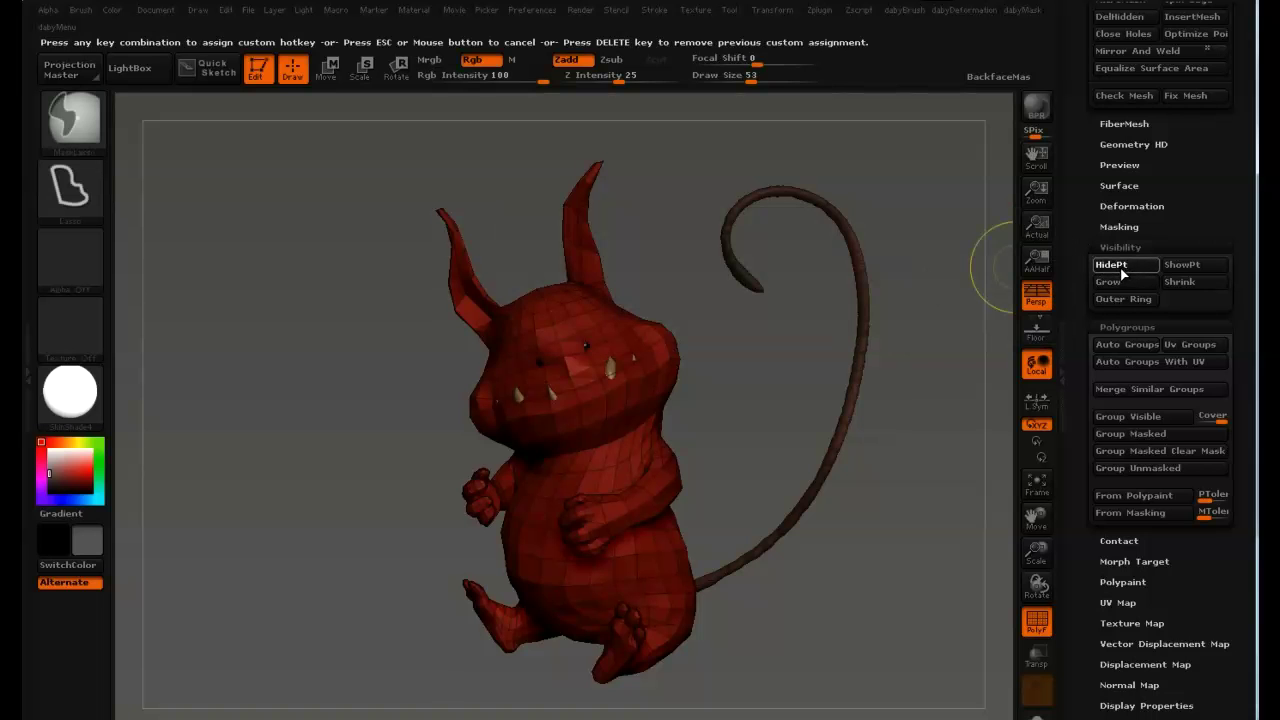
key("h")
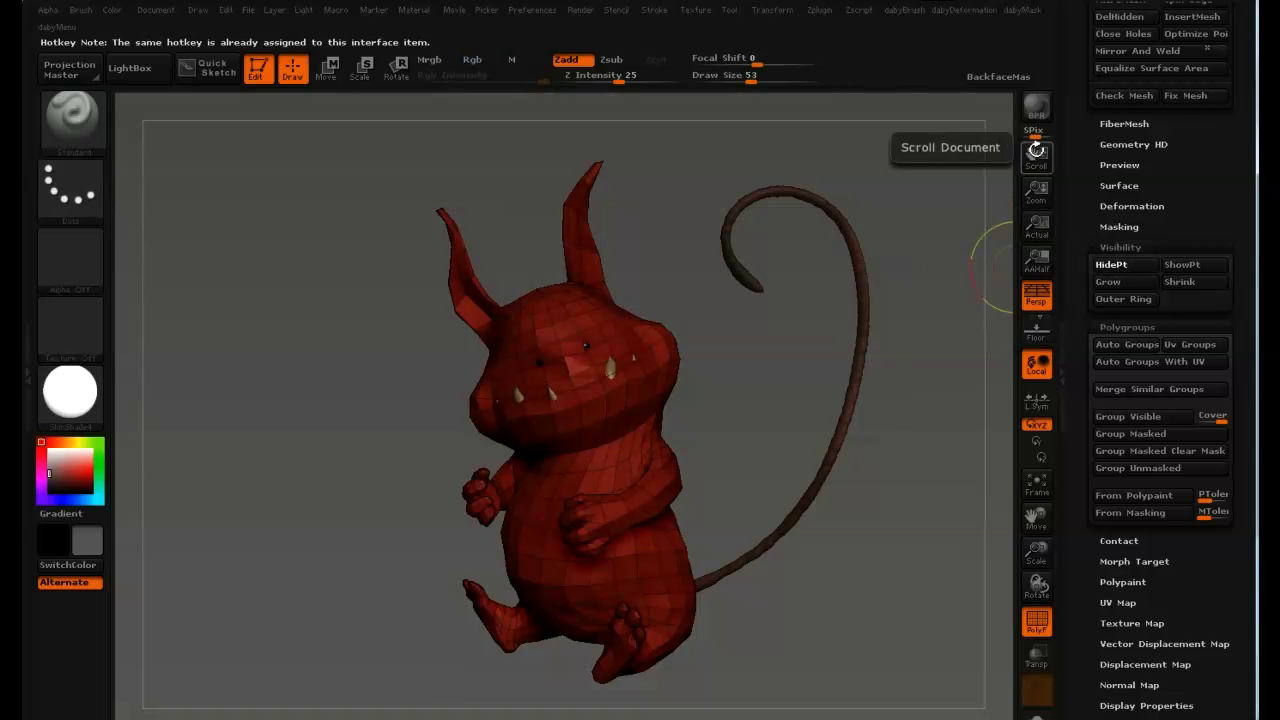
Step: Isolate a masked patch of the head and ear with HidePt, and restore the full body
mouse_move(636, 245)
left_mouse_down()
mouse_move(651, 237)
mouse_move(609, 217)
mouse_move(686, 152)
mouse_move(545, 278)
left_mouse_up()
mouse_move(618, 207)
left_mouse_down("ctrl")
mouse_move(570, 176)
mouse_move(670, 250)
mouse_move(505, 262)
mouse_move(725, 251)
mouse_move(655, 253)
left_mouse_up("ctrl")
key("h")
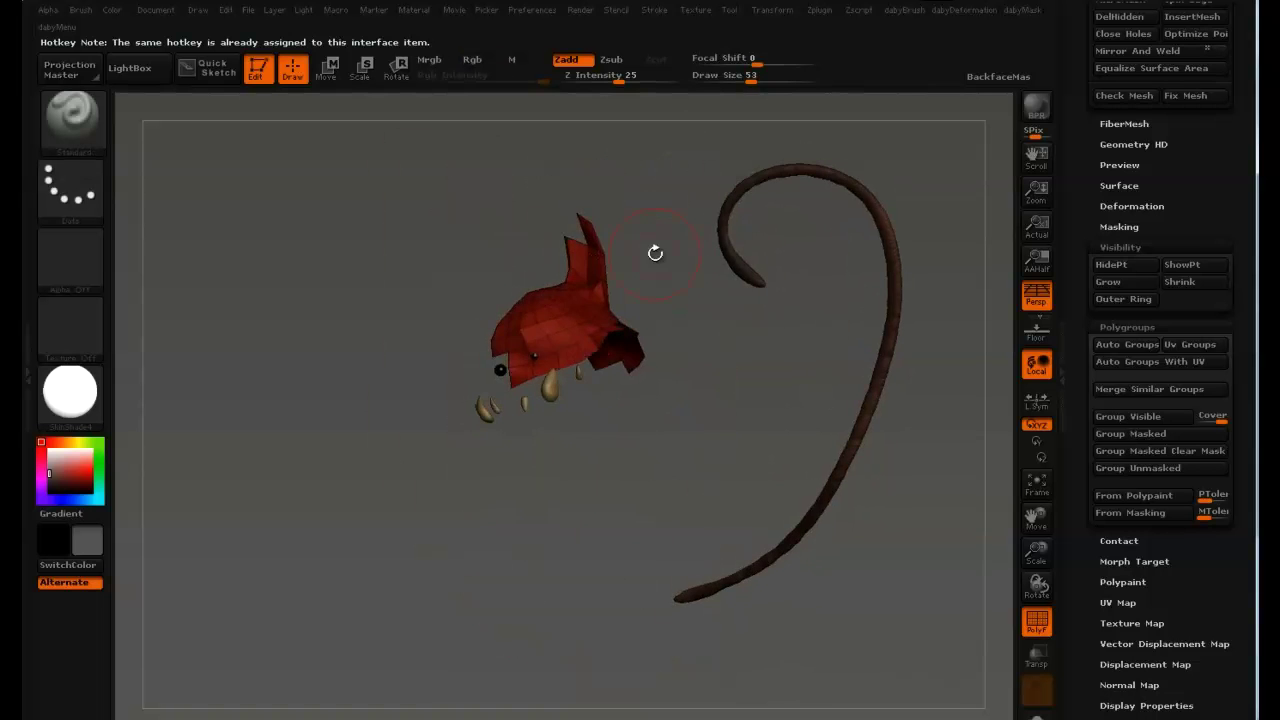
left_click(655, 278, "ctrl+shift")
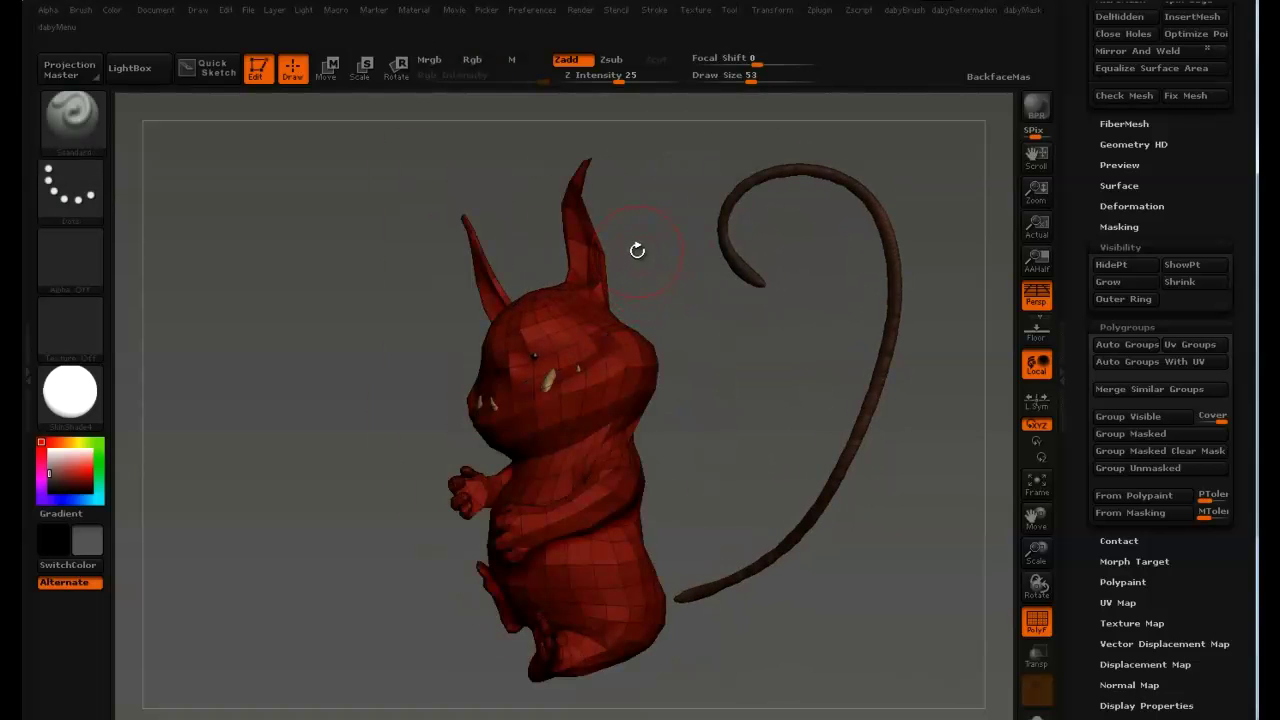
Step: Mask a small patch at the back of the head and hide the rest of the body
left_click_drag(1077, 398, 1079, 378)
left_click_drag(628, 249, 648, 254)
mouse_move(674, 207)
left_mouse_down("ctrl")
mouse_move(715, 315)
mouse_move(700, 310)
left_mouse_up("ctrl")
key("ctrl+h")
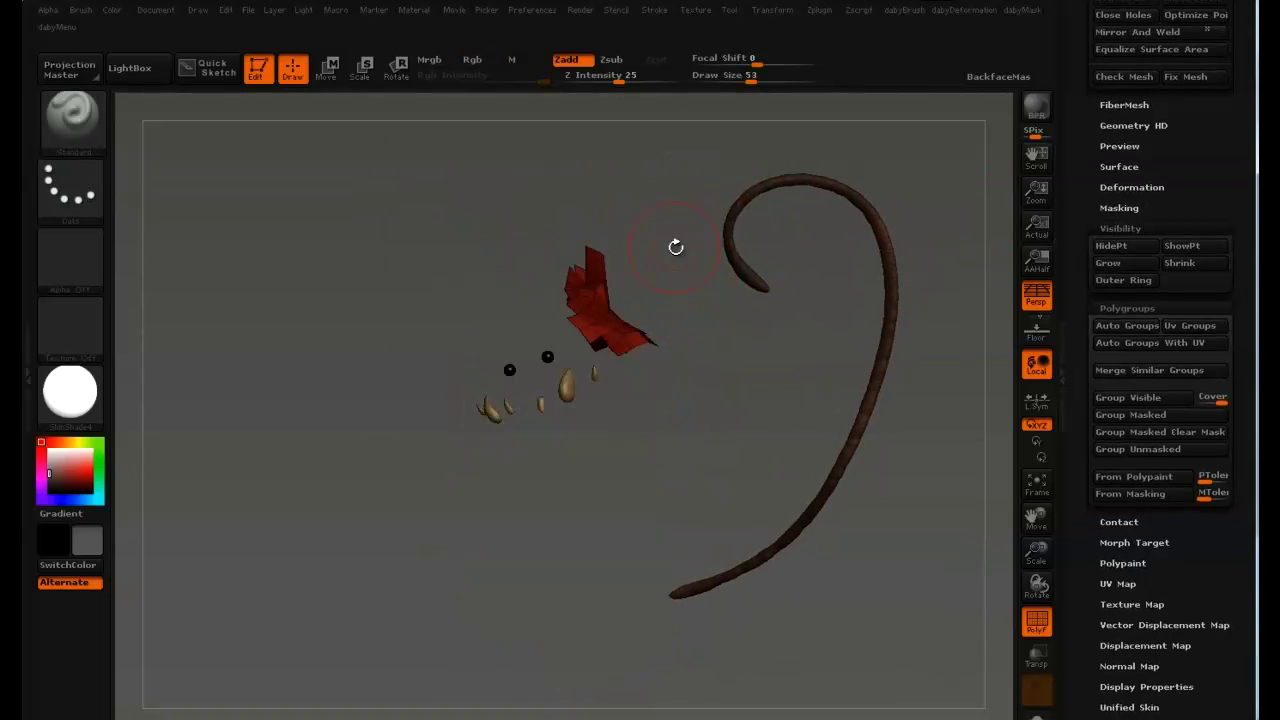
Step: Grow the visible head patch several times and shrink it back again
key("ctrl+shift+x")
key("ctrl+shift+x")
key("ctrl+shift+x")
key("ctrl+shift+x")
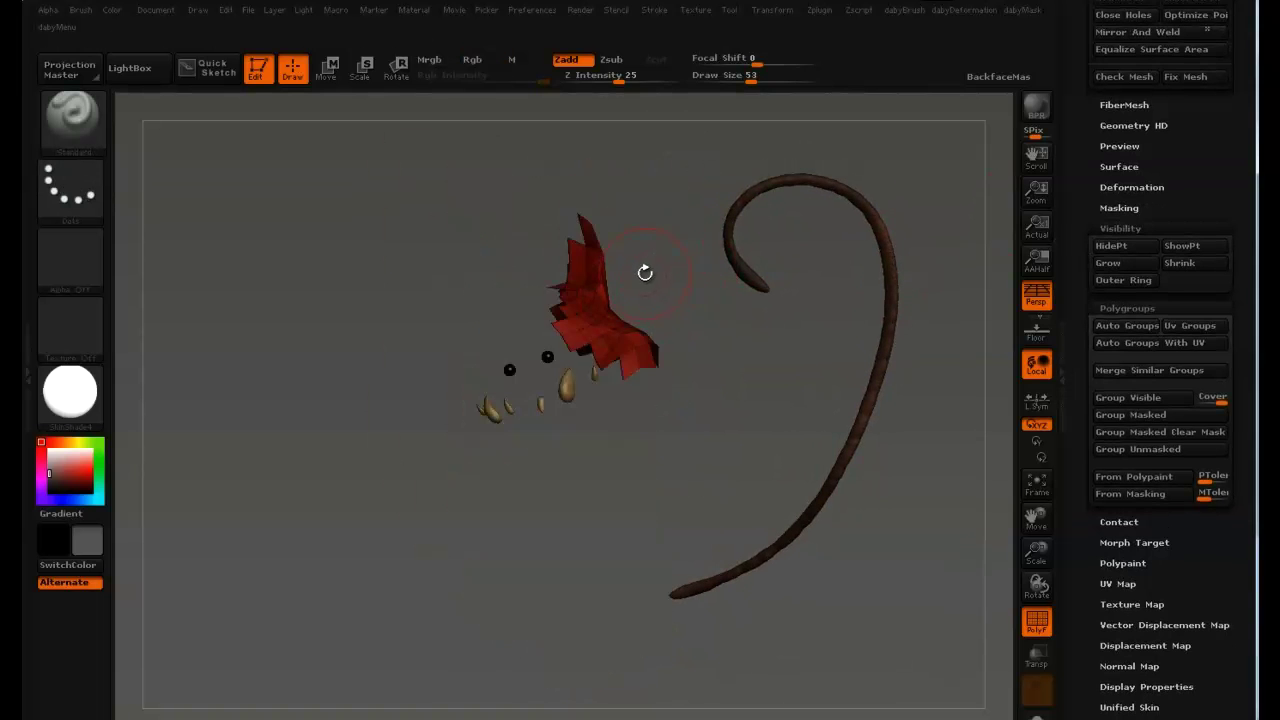
key("ctrl+shift+s")
key("ctrl+shift+s")
key("ctrl+shift+s")
key("ctrl+shift+s")
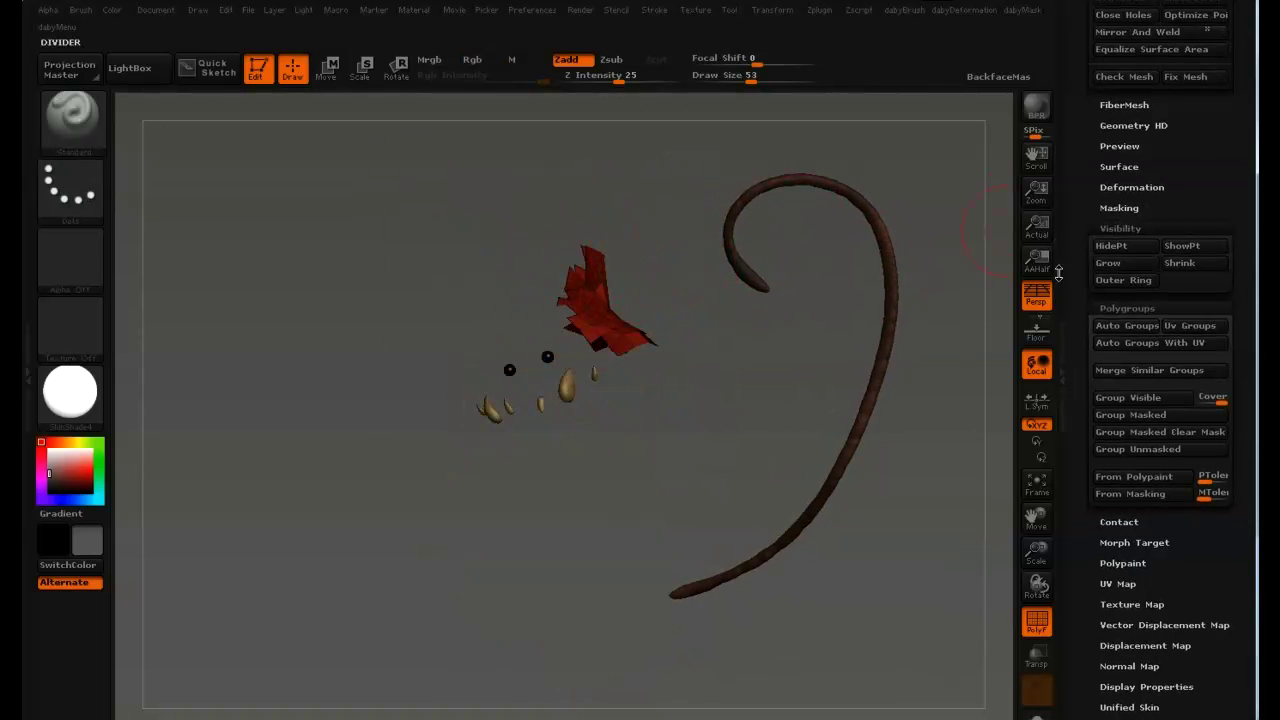
Step: Assign the custom hotkeys + to Grow visibility and - to Shrink visibility
key("ctrl")
left_click(1118, 268, "ctrl+alt")
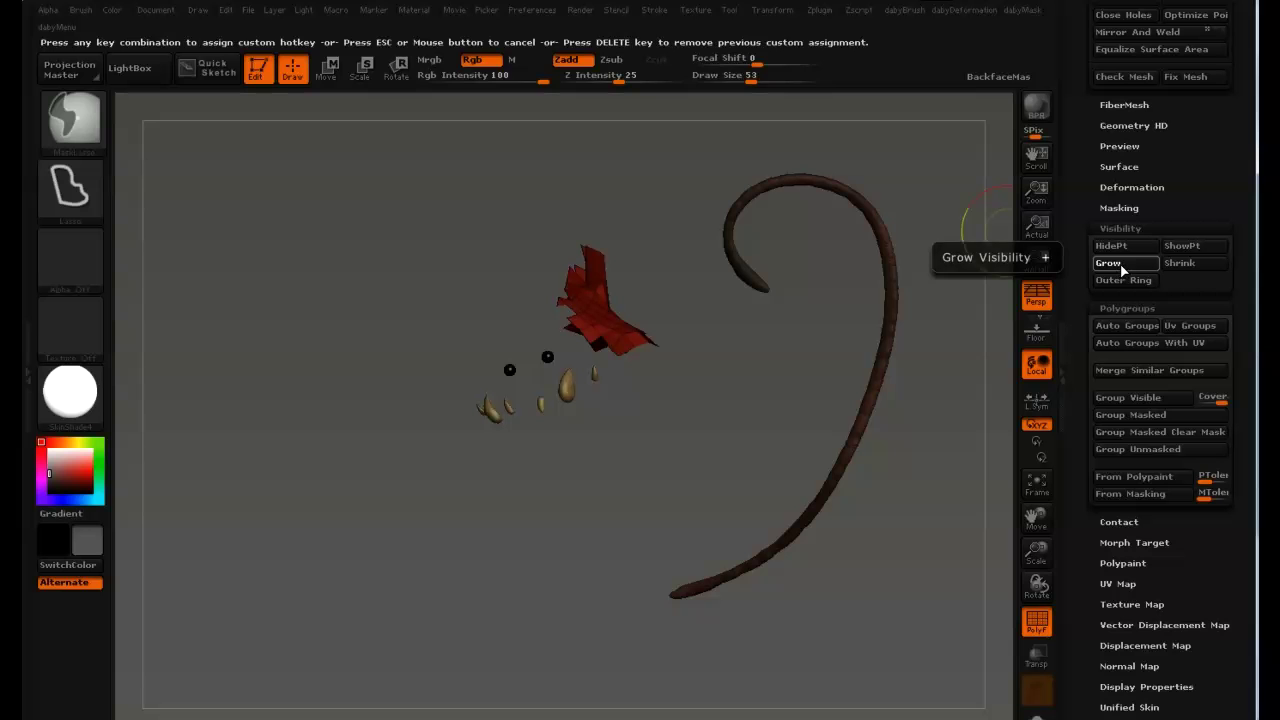
key("plus")
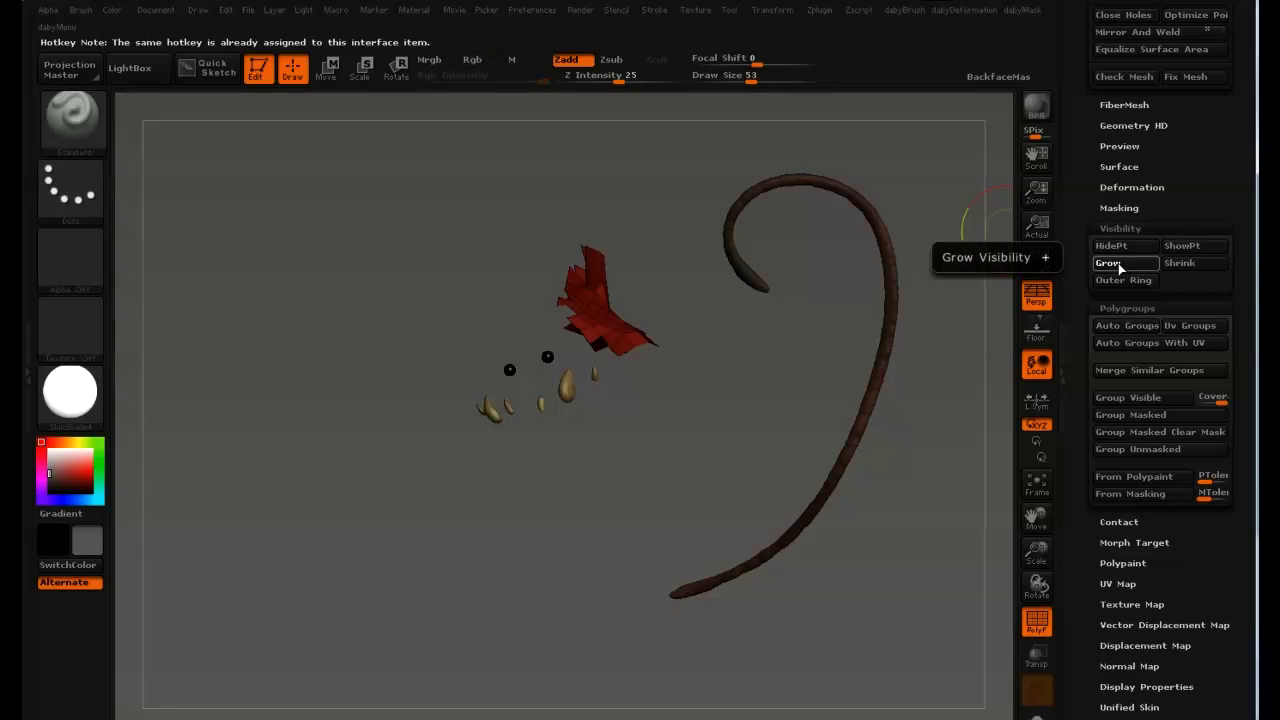
left_click(1193, 266, "ctrl+alt")
key("minus")
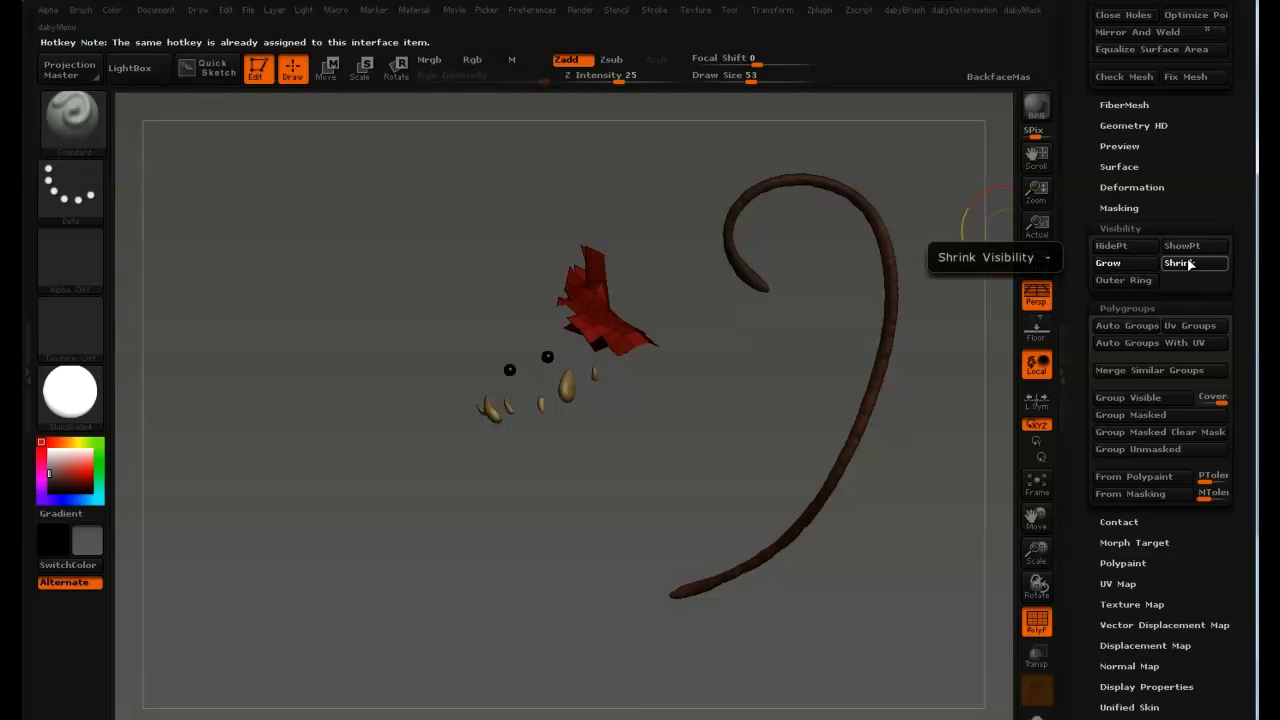
Step: Show the entire body again and turn the creature to a three-quarter front view
left_click(664, 259, "ctrl+shift")
left_click_drag(666, 258, 677, 221)
left_click_drag(625, 243, 683, 240)
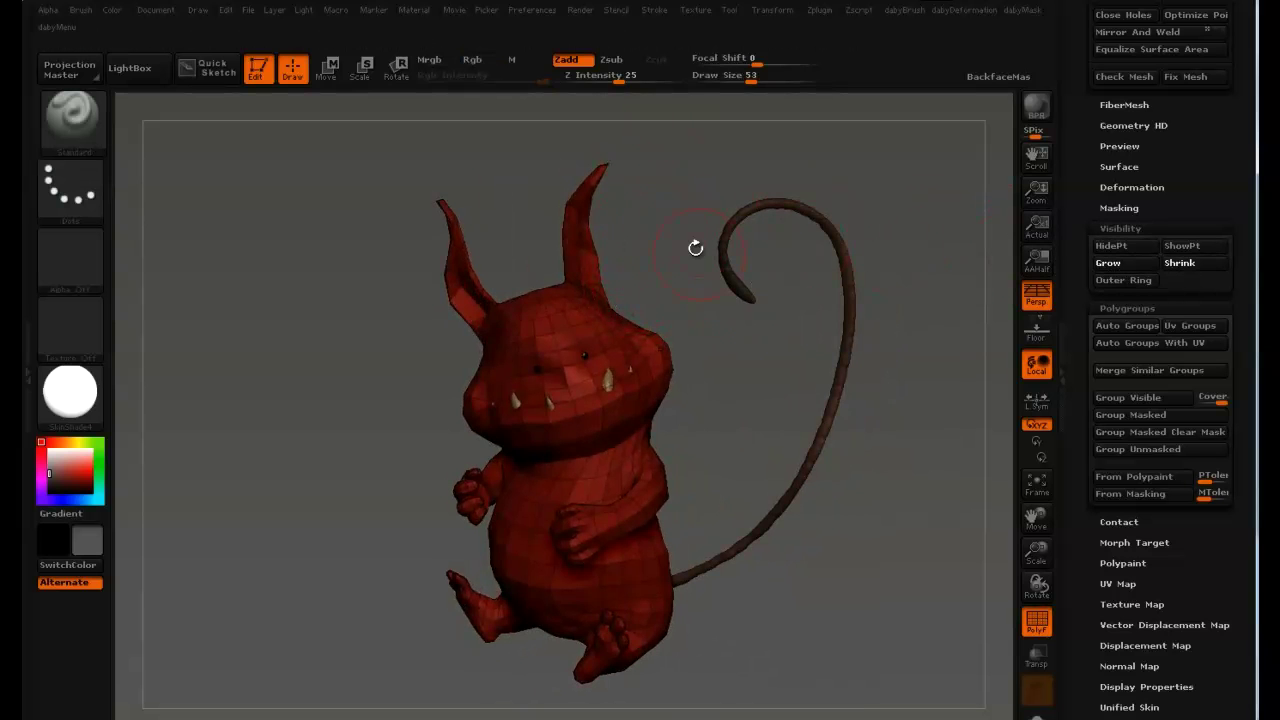
left_click_drag(723, 250, 732, 230, "alt")
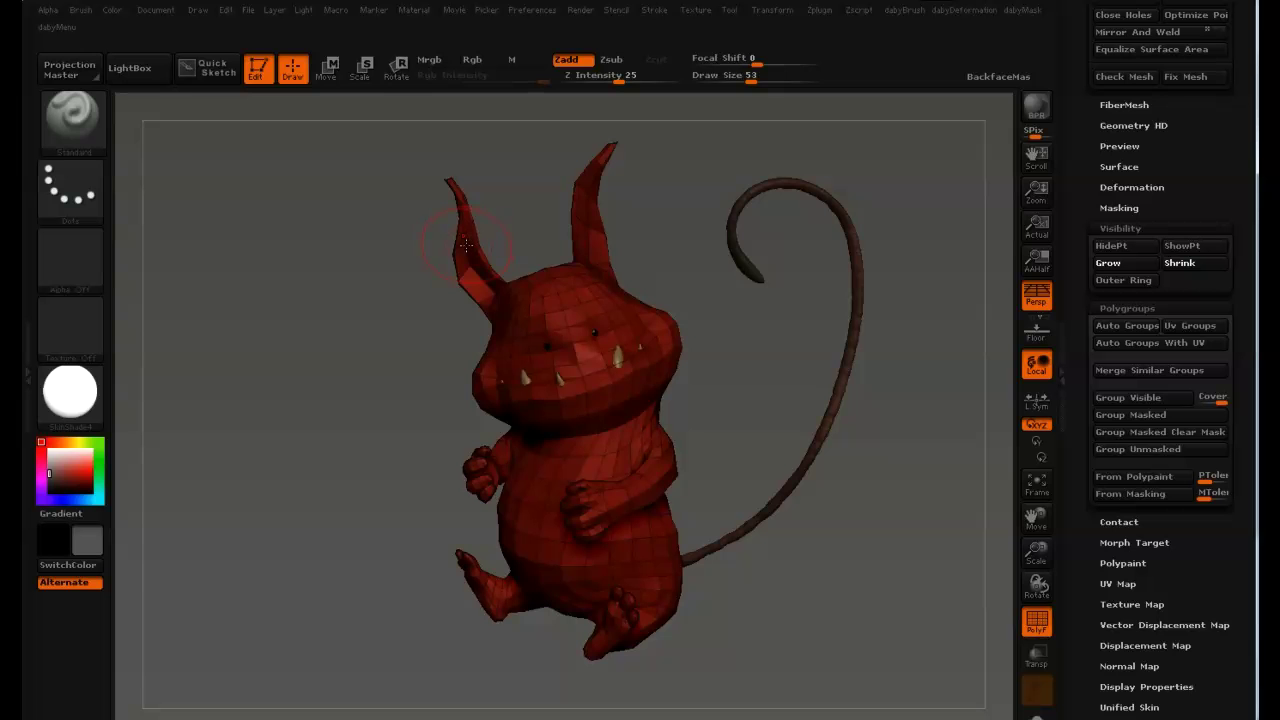
left_click_drag(857, 198, 875, 193)
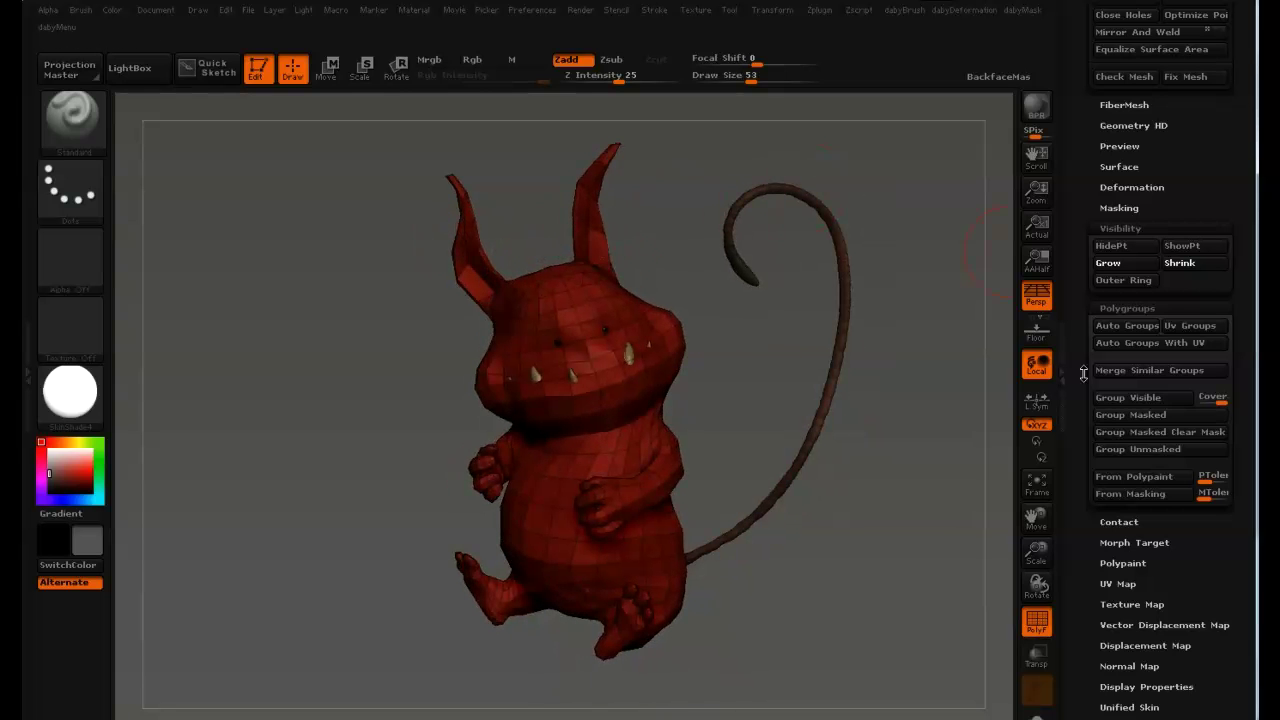
Step: Isolate a masked patch on the side of the head and make it a polygroup with Group Visible
left_click_drag(1076, 364, 1082, 328)
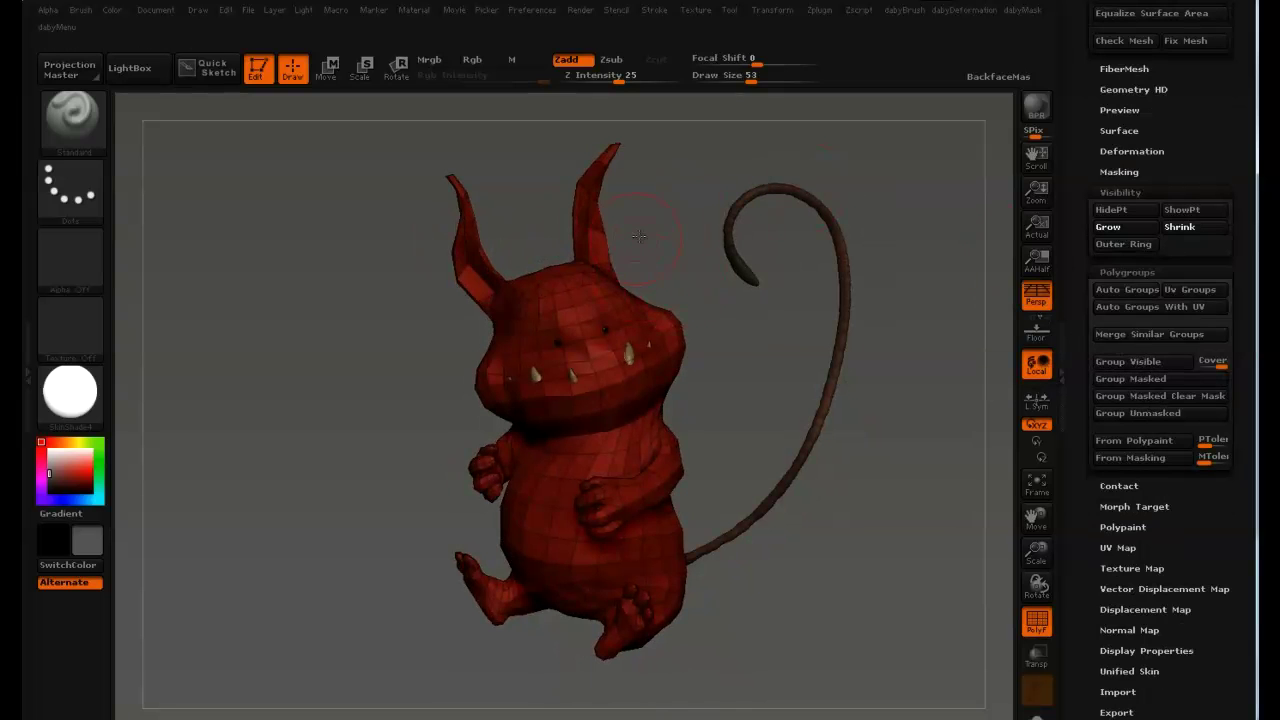
key("ctrl")
mouse_move(651, 230)
left_mouse_down("ctrl")
mouse_move(650, 374)
mouse_move(660, 215)
mouse_move(650, 250)
left_mouse_up("ctrl")
key("h")
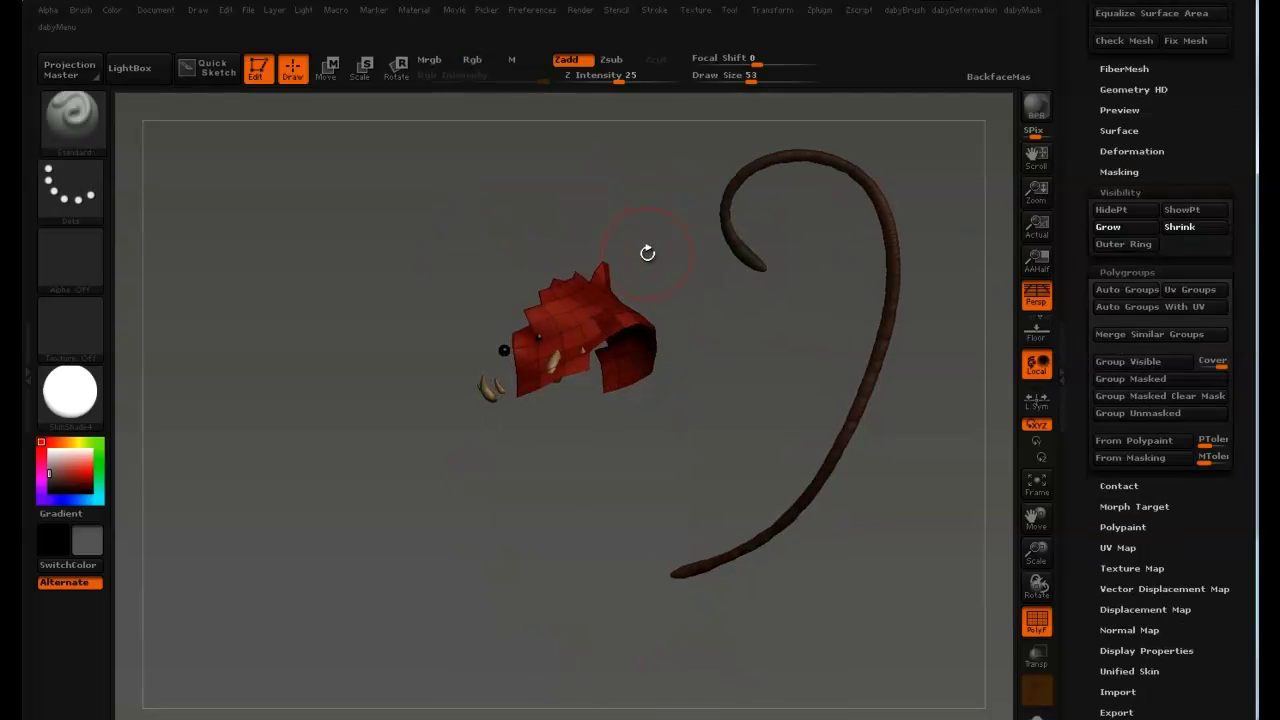
left_click(1130, 366)
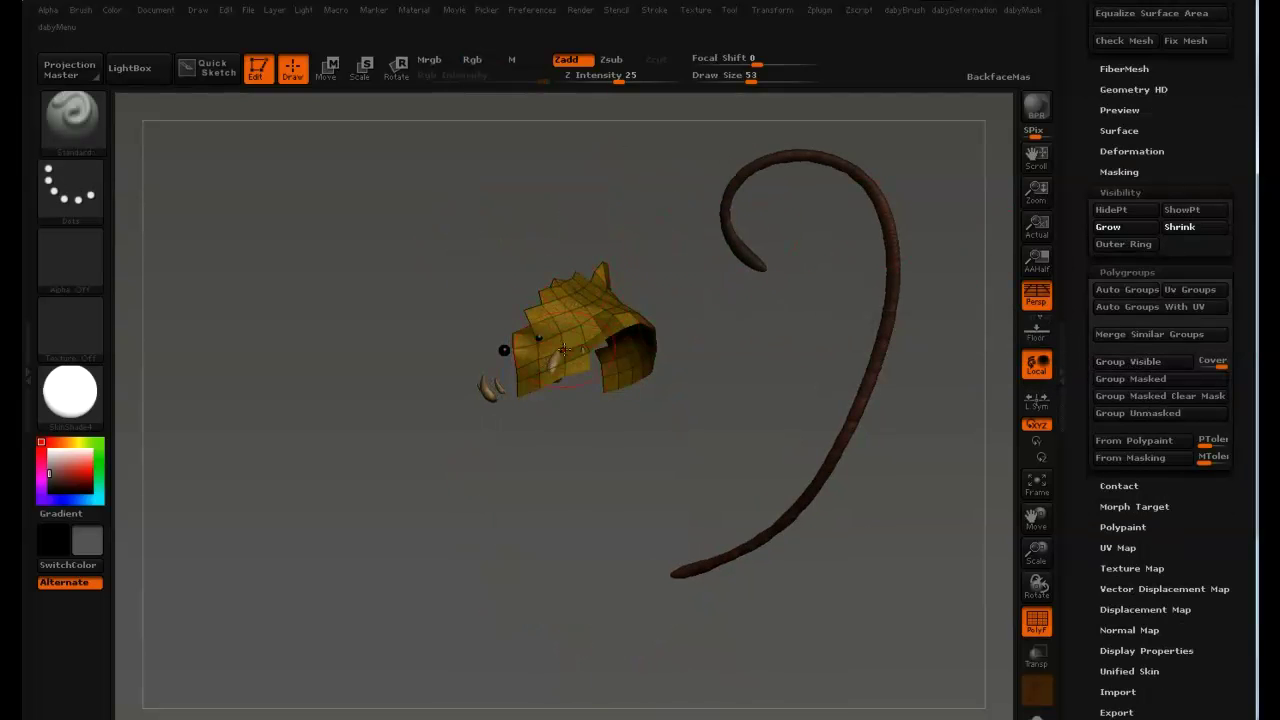
Step: Unhide the rest of the body and view the new polygroup on the head
left_click(643, 262, "ctrl+shift")
left_click_drag(640, 258, 548, 306)
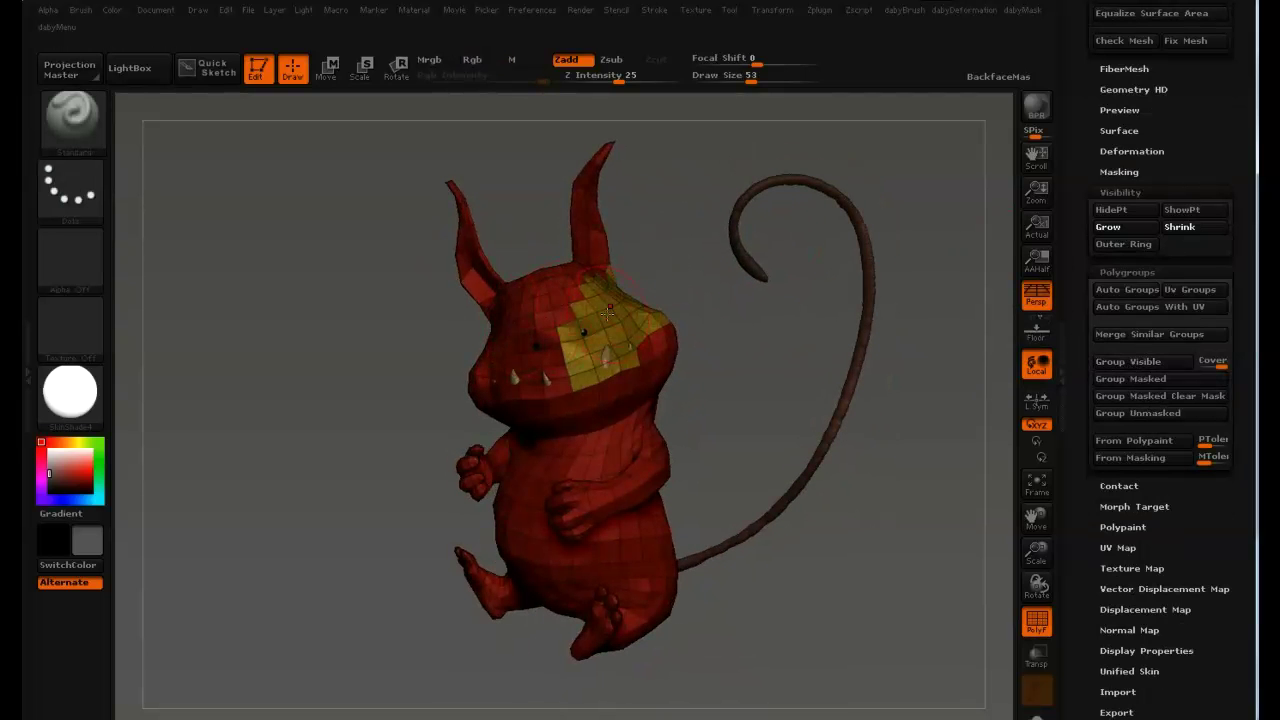
right_click_drag(610, 321, 616, 285)
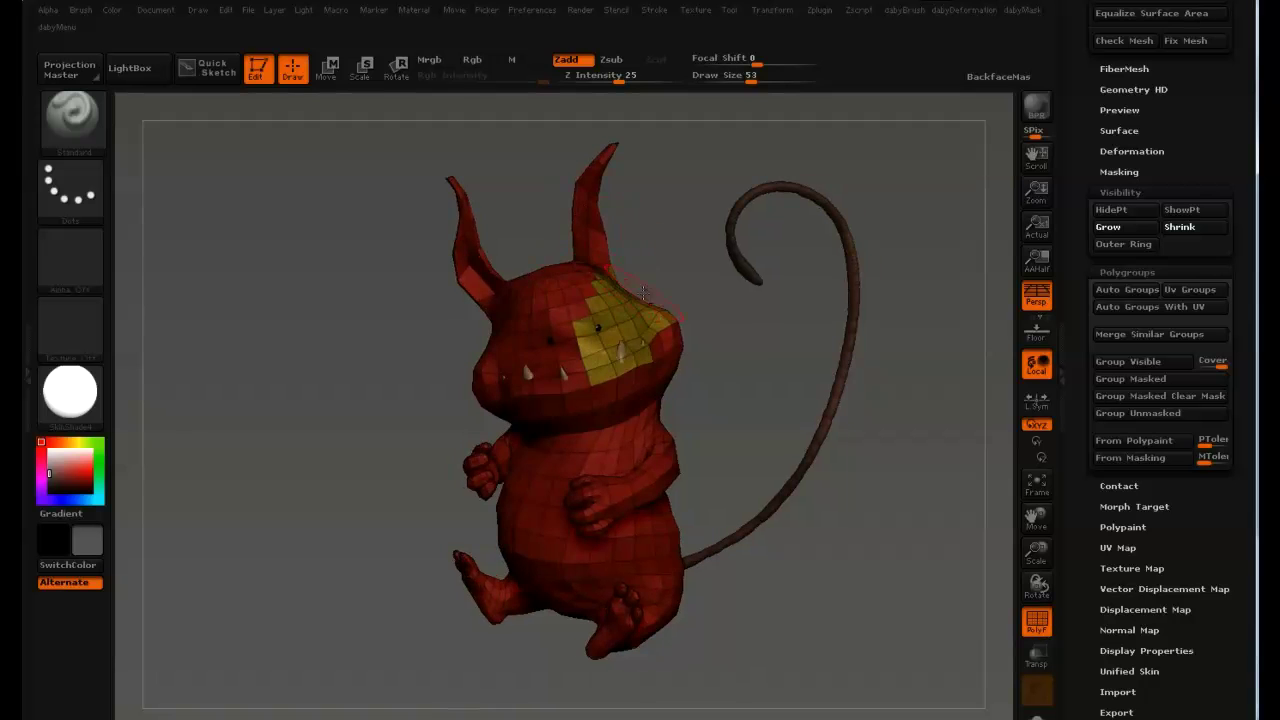
Step: Isolate the polygroup on the side of the head, invert the visibility and show the entire body again
left_click(615, 307, "ctrl+shift")
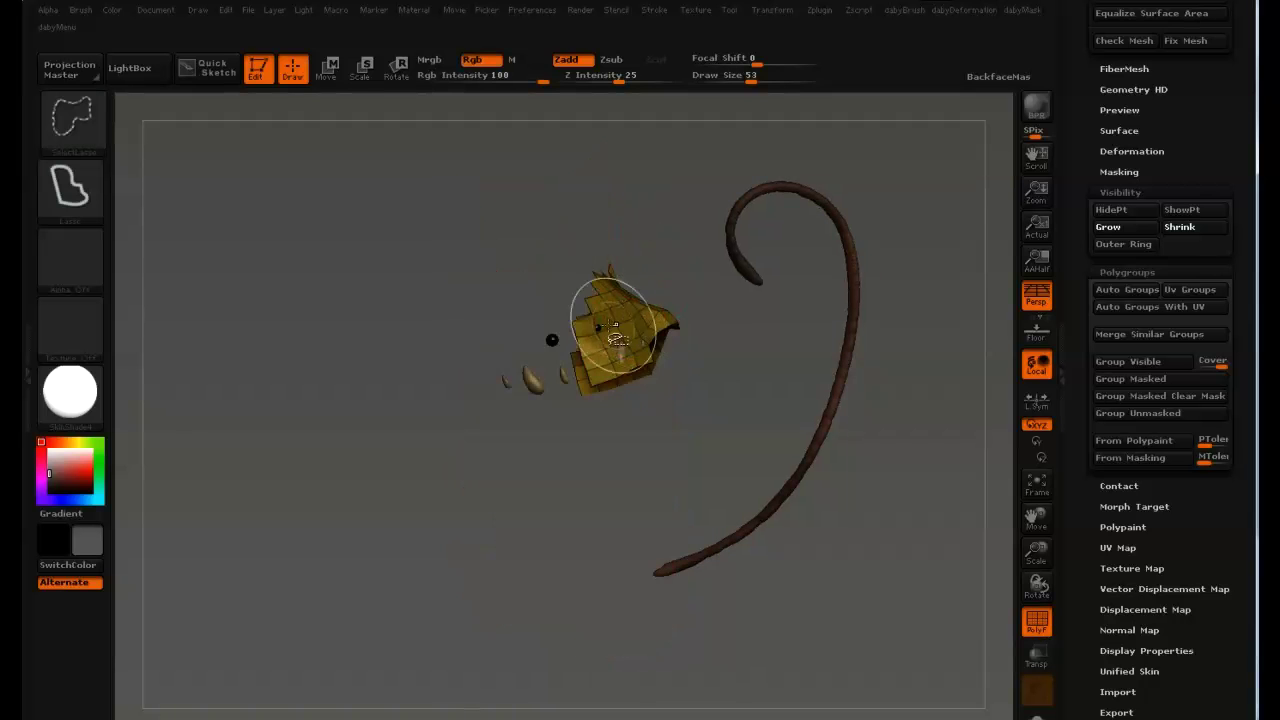
mouse_move(655, 252)
left_mouse_down("ctrl+shift")
mouse_move(672, 284)
mouse_move(680, 272)
mouse_move(658, 268)
left_mouse_up("ctrl+shift")
left_click(544, 299, "ctrl+shift")
left_click(654, 275, "ctrl+shift")
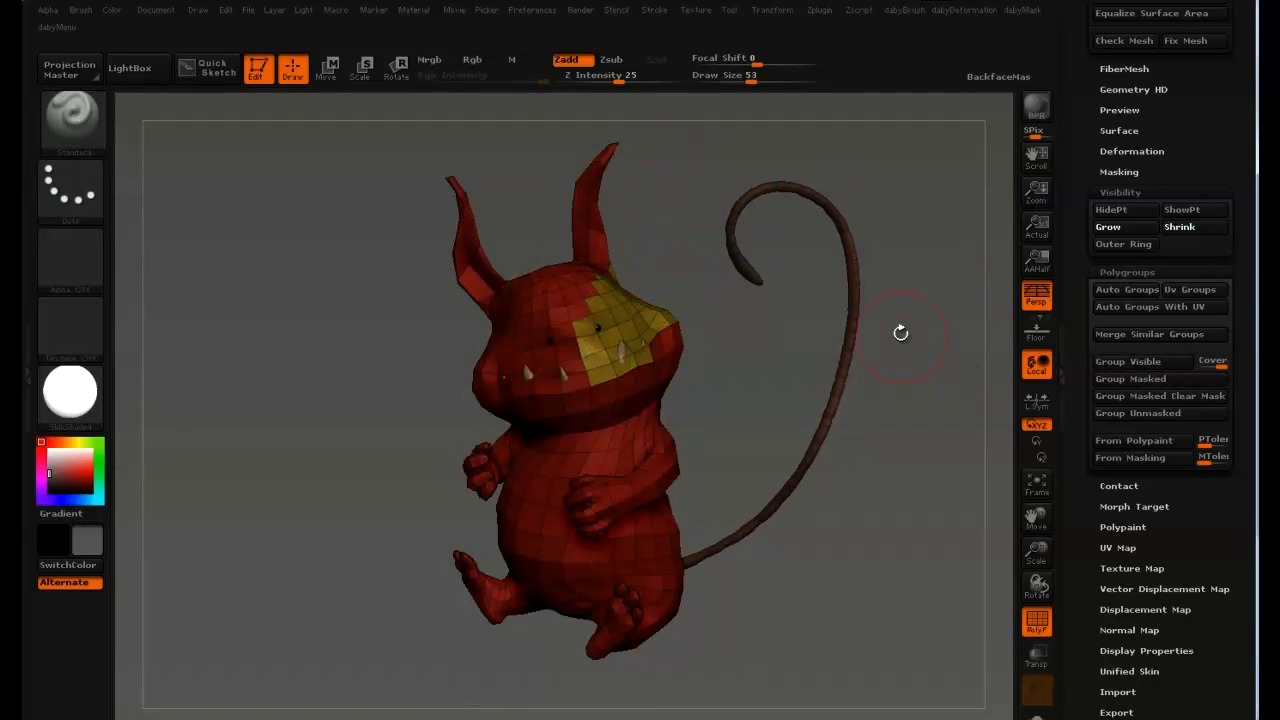
Step: Regroup the whole body as a single polygroup and assign the custom hotkey Shift+G to Group Visible
key("ctrl+w")
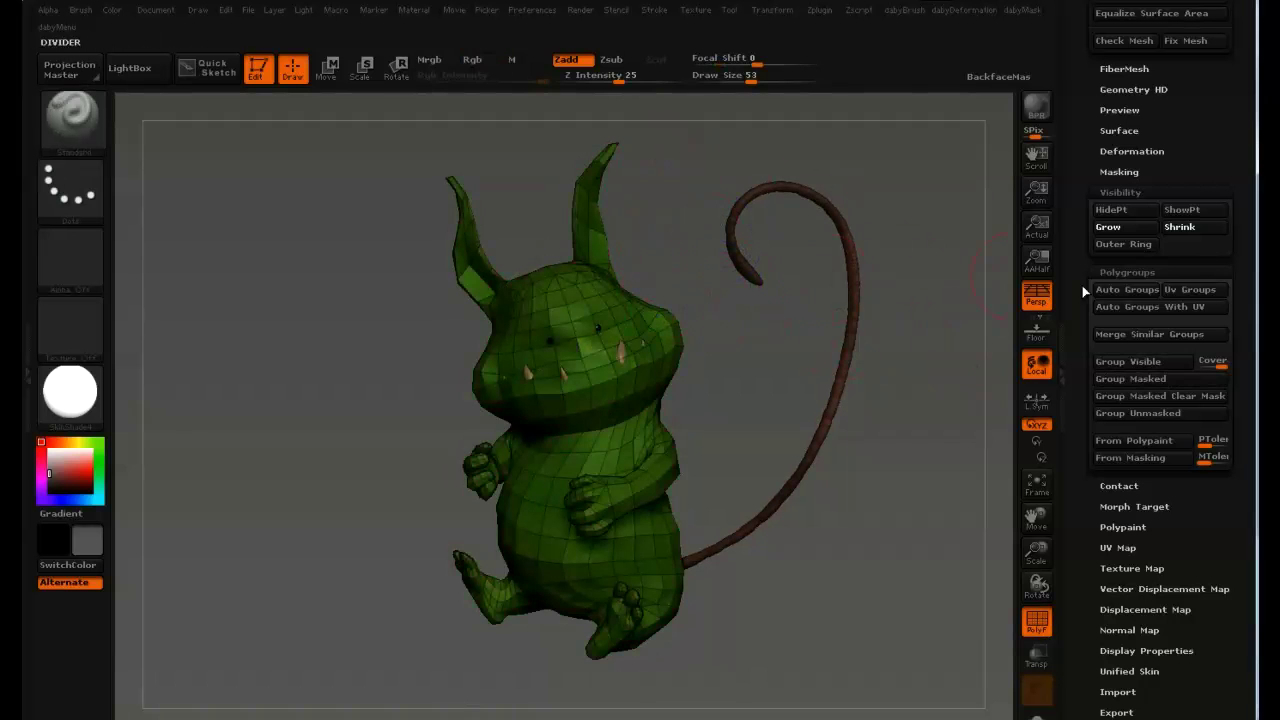
key("ctrl")
left_click(1128, 362, "ctrl+alt")
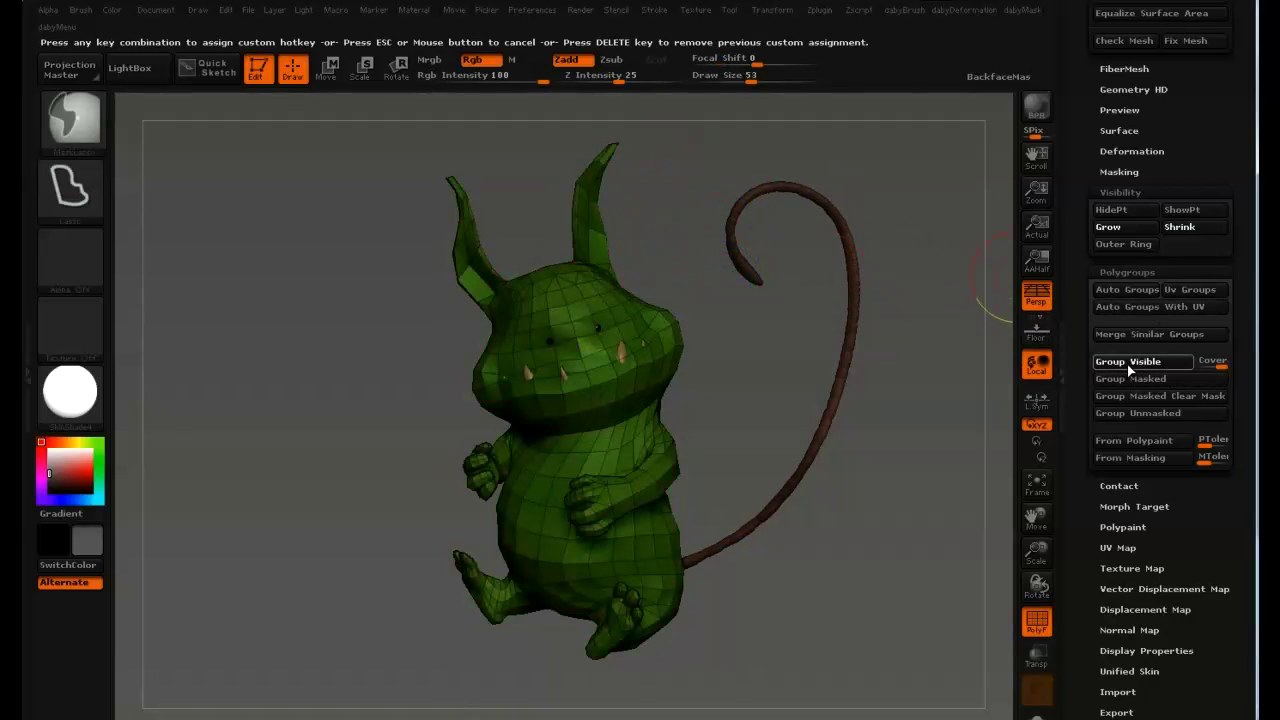
key("shift+g")
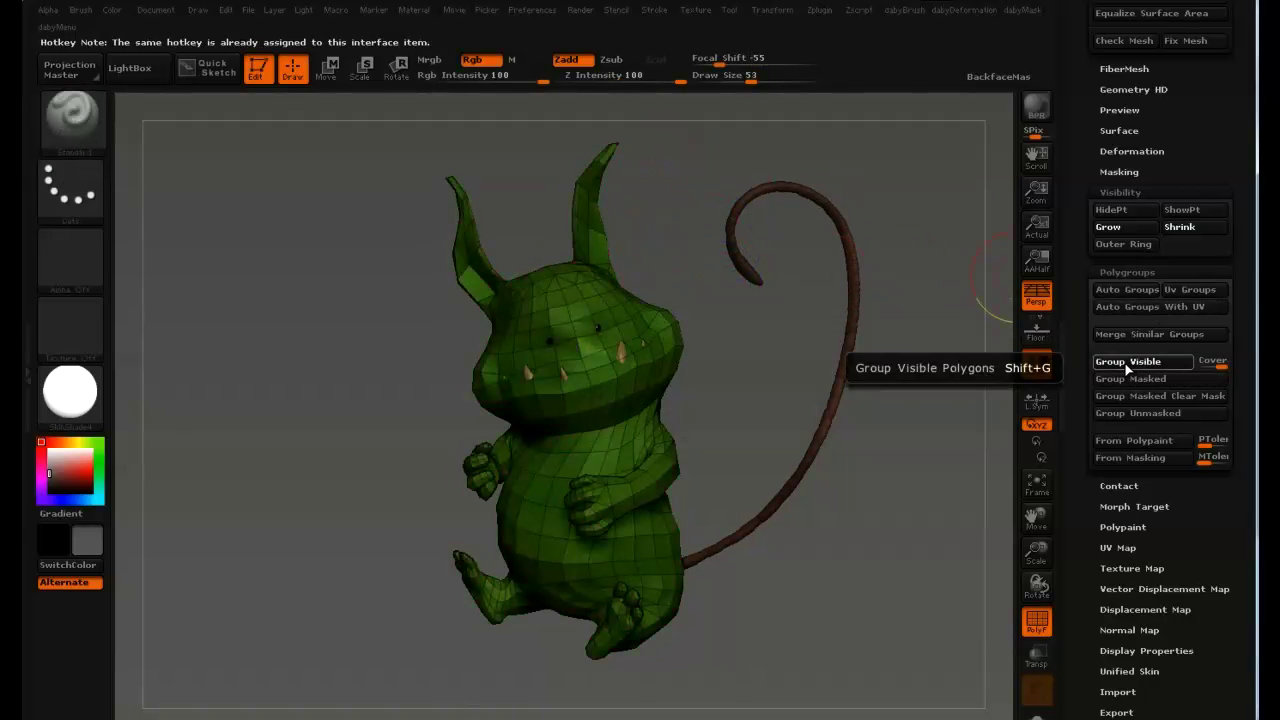
Step: Set the masking brush to MaskPen and paint a freehand mask over the creature's face
left_click_drag(728, 248, 774, 279)
left_click_drag(637, 200, 597, 215)
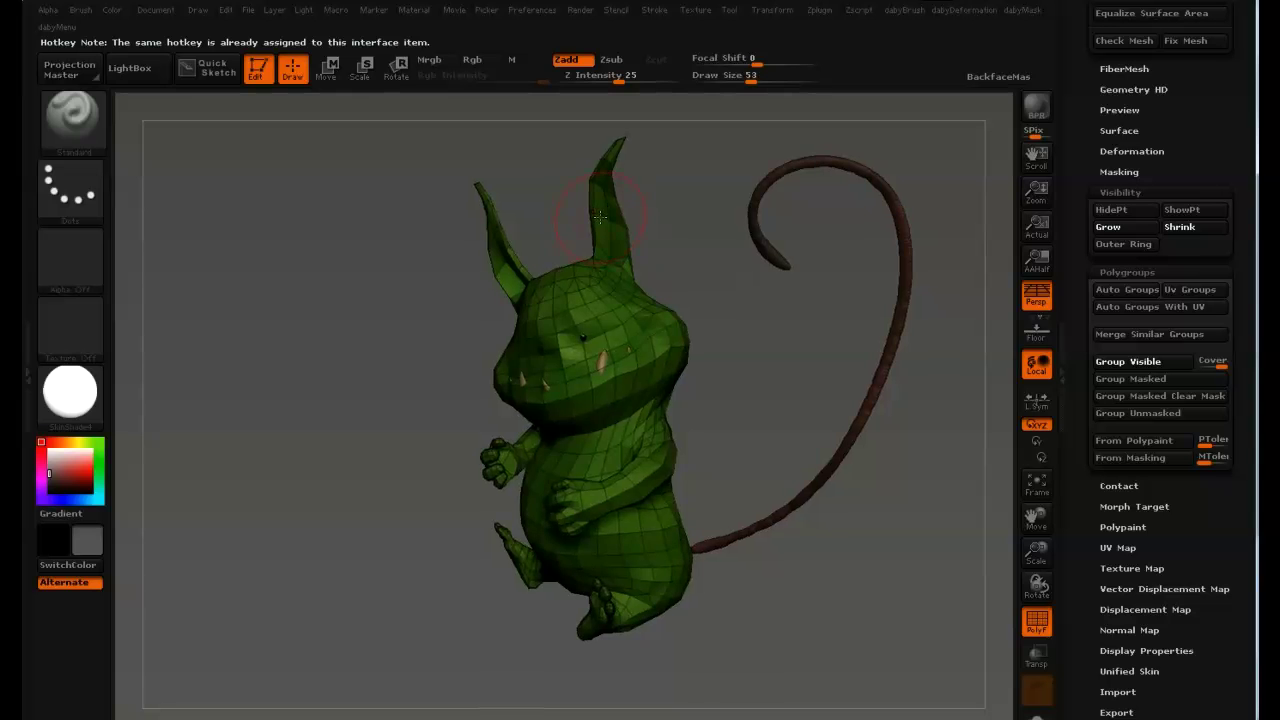
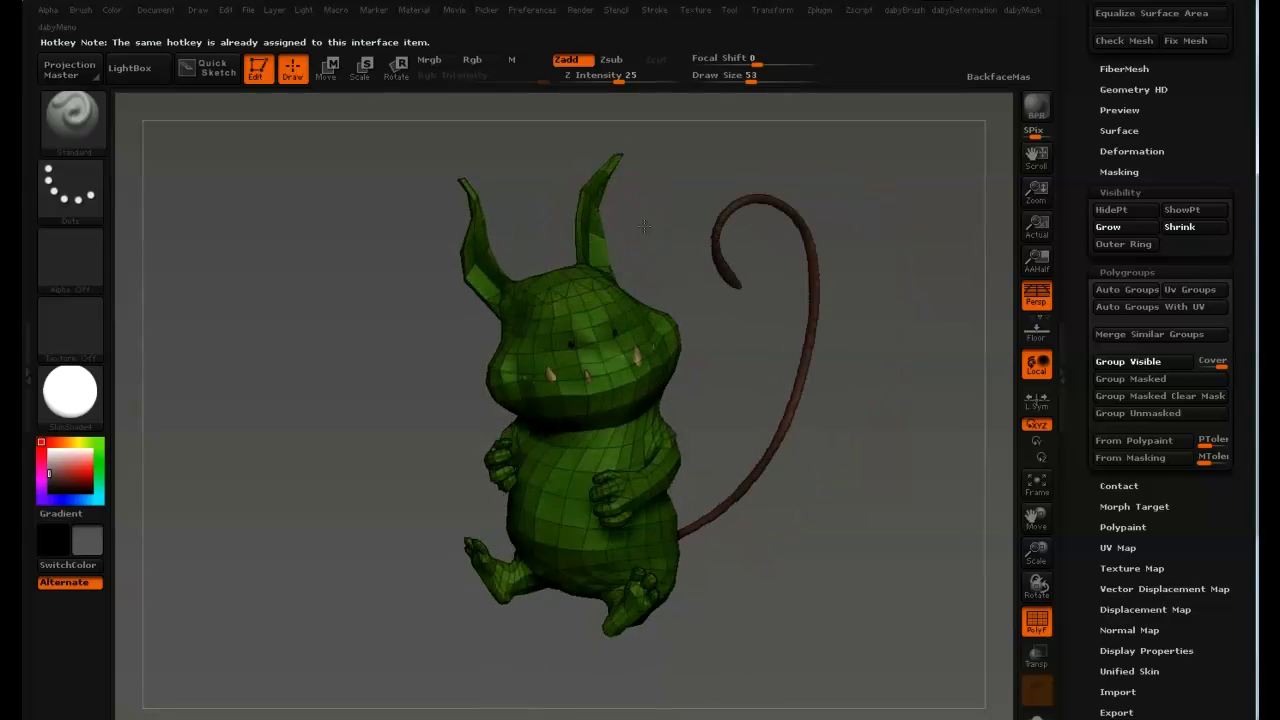
left_click_drag(585, 181, 570, 235)
left_click(75, 126, "ctrl")
left_click(234, 138, "ctrl")
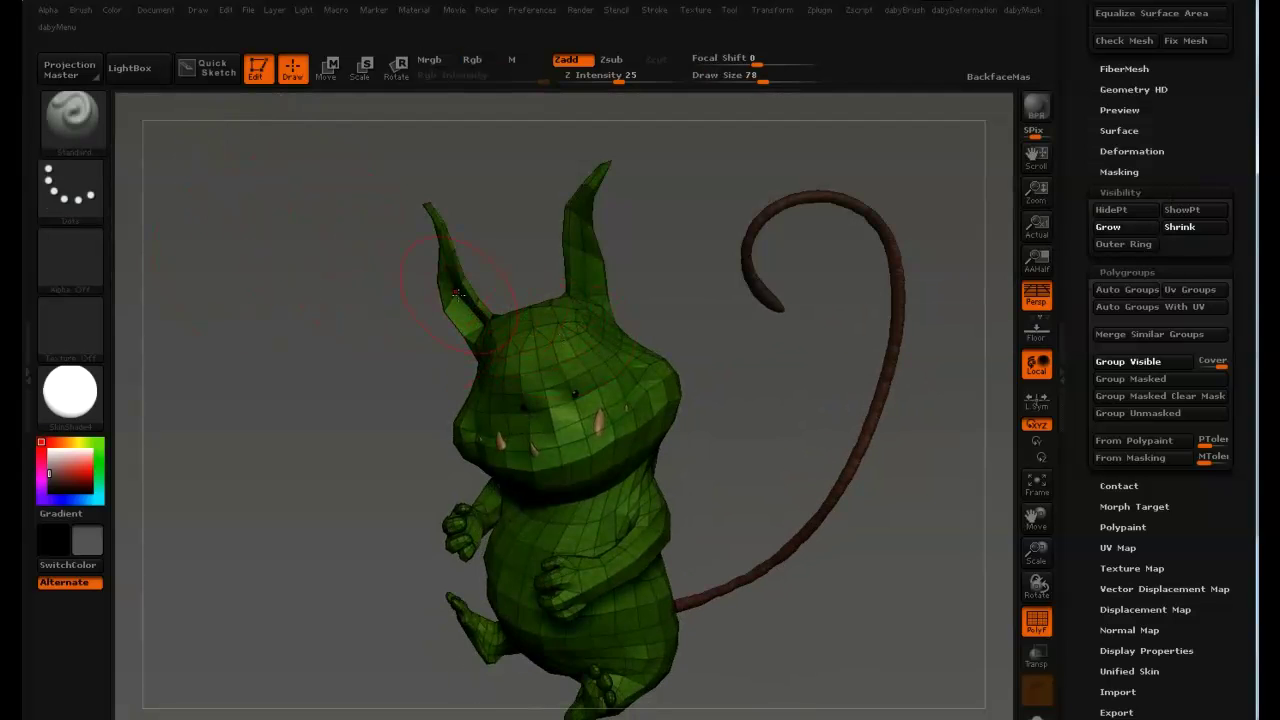
left_click_drag(405, 318, 416, 288)
key("ctrl")
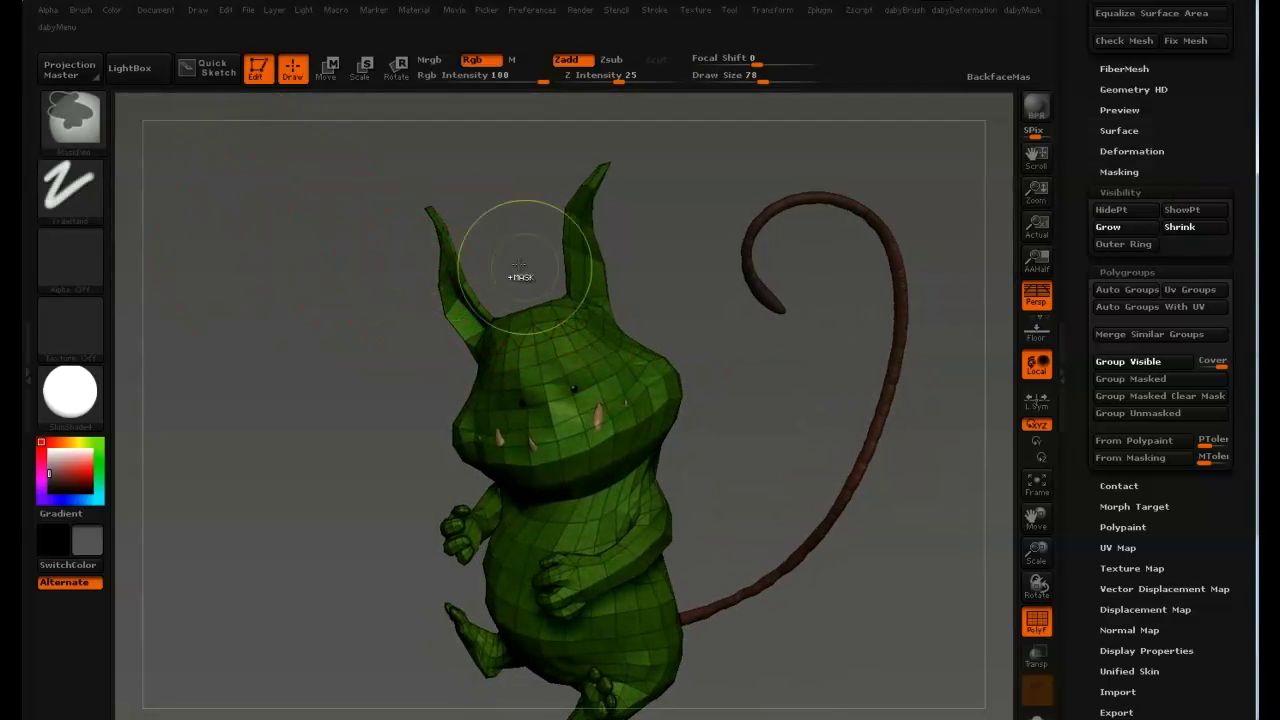
mouse_move(567, 331)
left_mouse_down("ctrl")
mouse_move(572, 366)
mouse_move(622, 408)
mouse_move(548, 446)
left_mouse_up("ctrl")
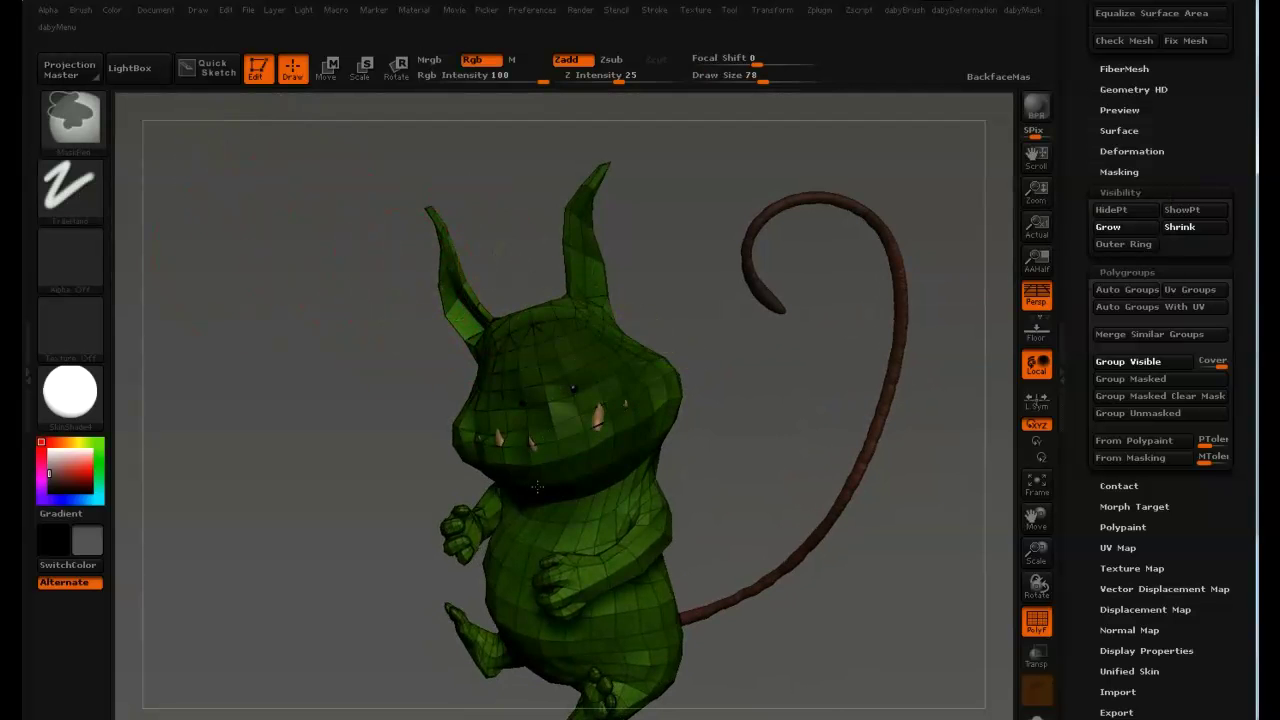
Step: Isolate the masked face area with HidePt, inspect it and show the entire body again
mouse_move(655, 295)
left_mouse_down()
mouse_move(715, 292)
mouse_move(617, 283)
mouse_move(630, 300)
left_mouse_up()
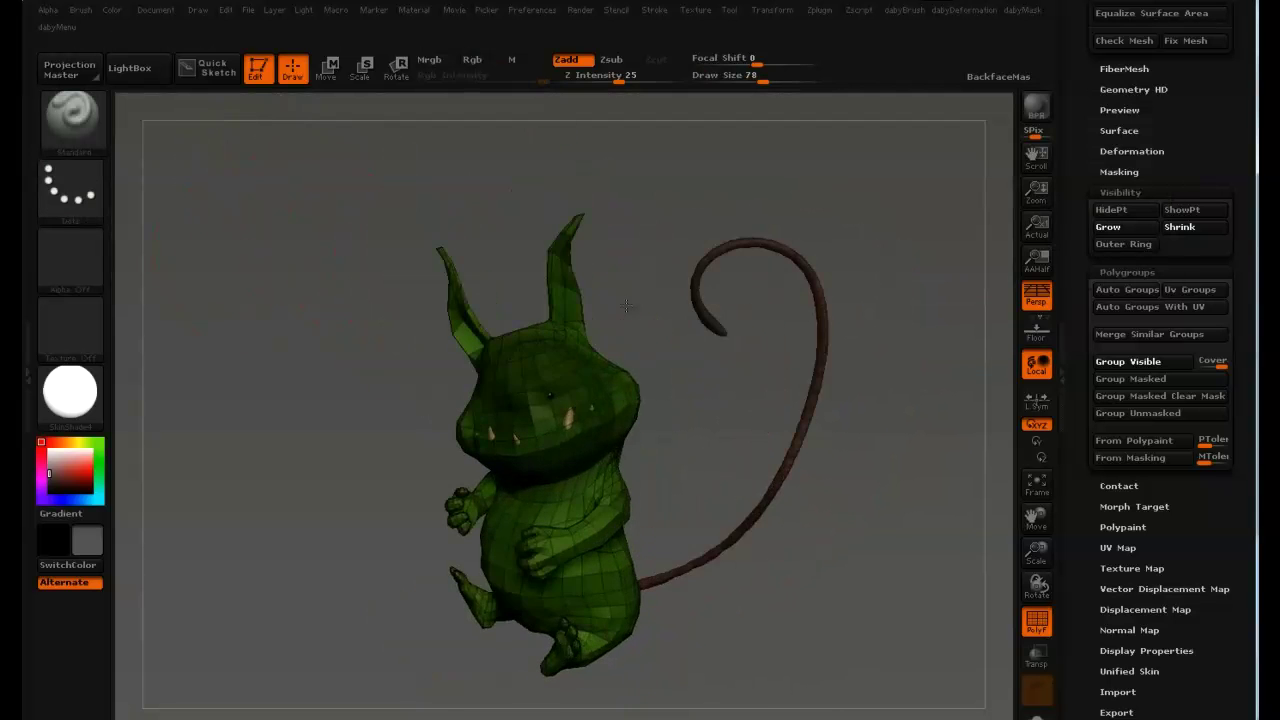
left_click(1126, 216)
left_click_drag(633, 286, 565, 306)
mouse_move(616, 236)
left_mouse_down()
mouse_move(700, 246)
mouse_move(685, 270)
mouse_move(626, 300)
left_mouse_up()
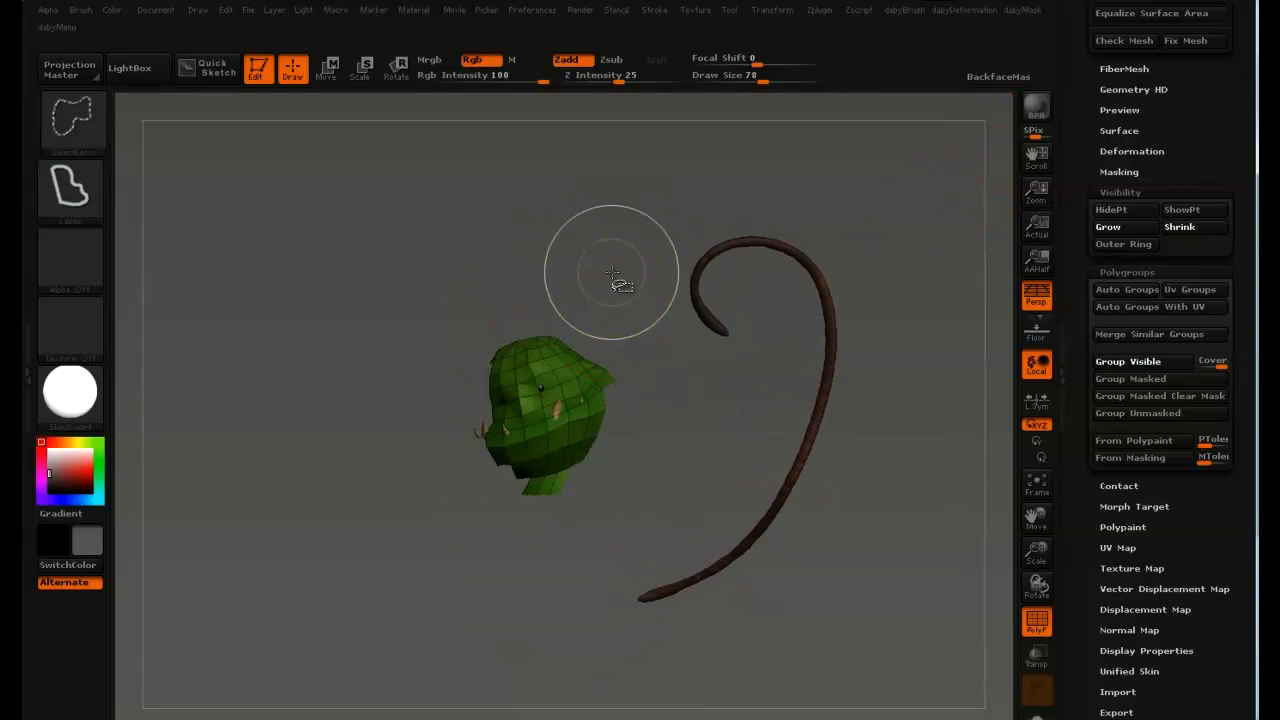
left_click(612, 274, "ctrl+shift")
Step: Set the masking brush back to MaskLasso and the selection brush to SelectRect
mouse_move(574, 262)
left_mouse_down()
mouse_move(609, 260)
mouse_move(483, 137)
left_mouse_up()
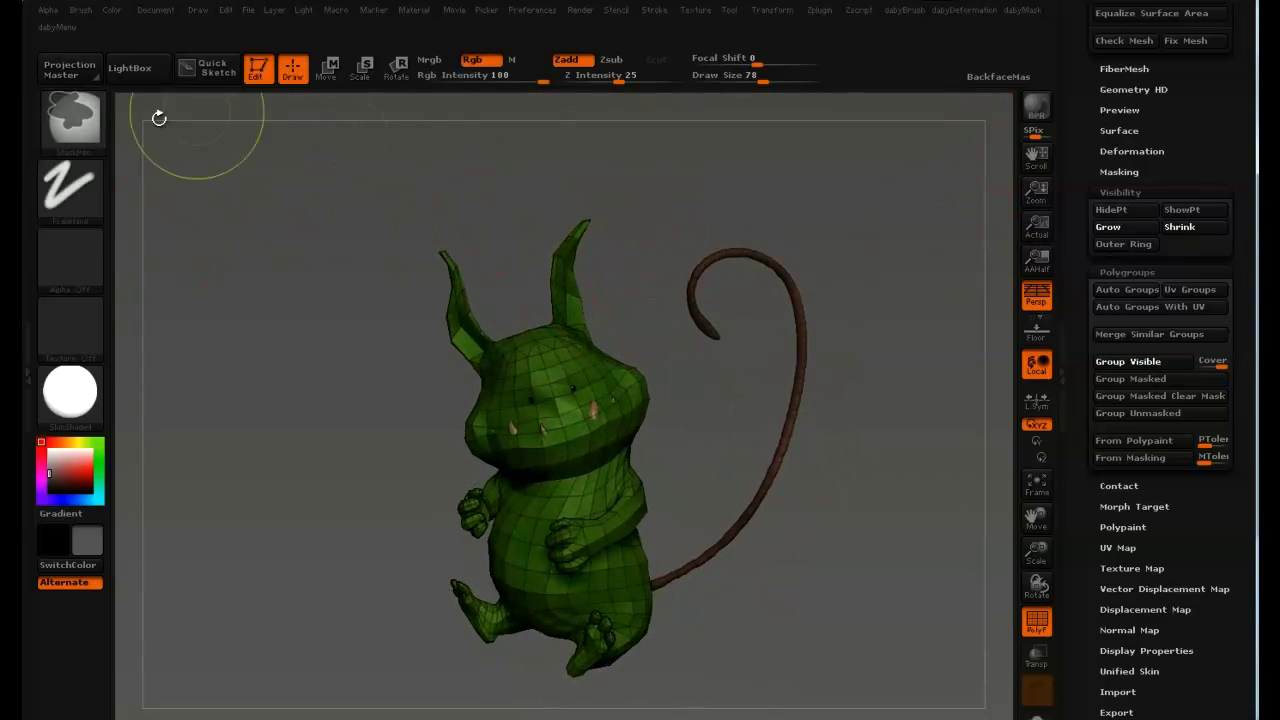
left_click(90, 135, "ctrl")
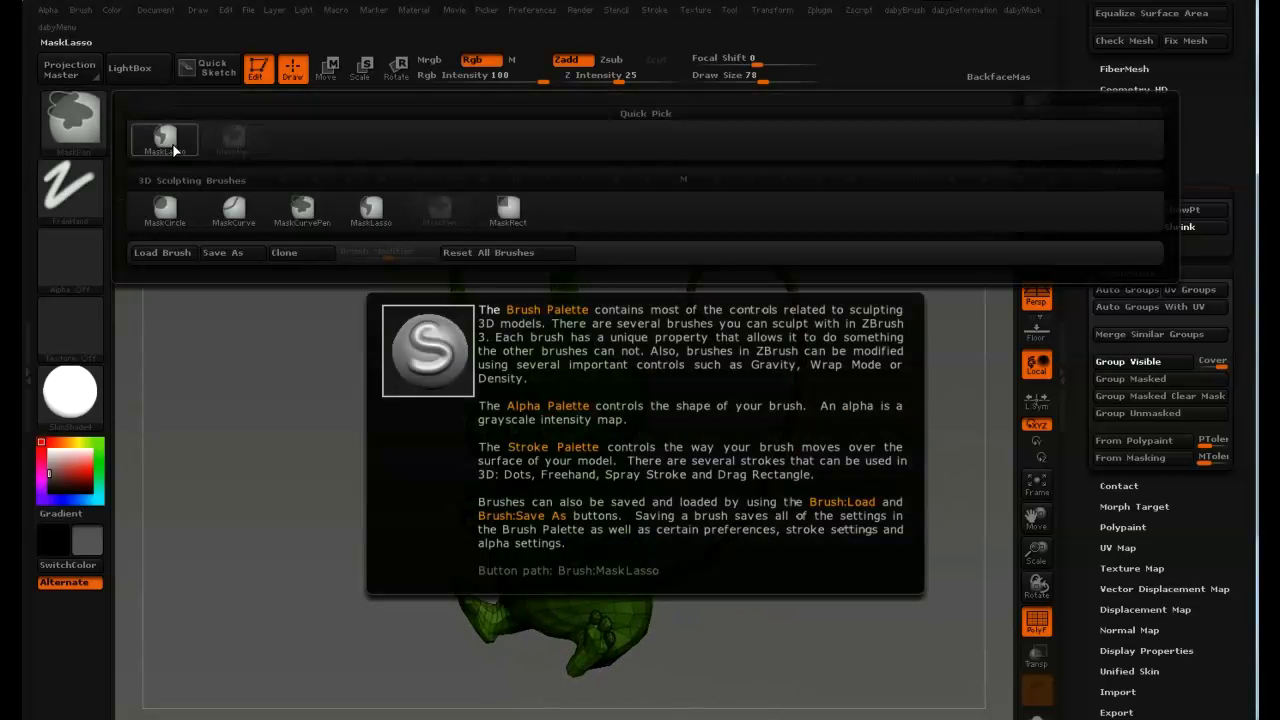
left_click(174, 150)
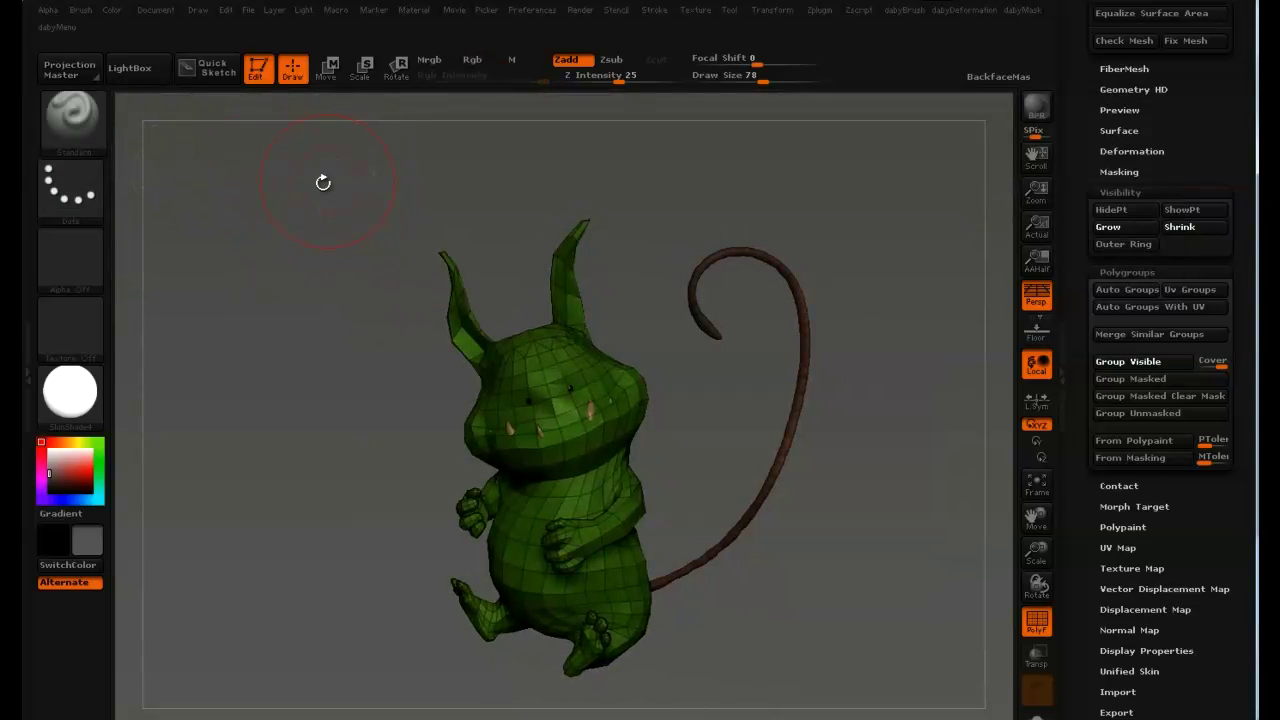
left_click(88, 133, "ctrl+shift")
left_click(228, 147, "ctrl+shift")
left_click_drag(389, 201, 414, 162)
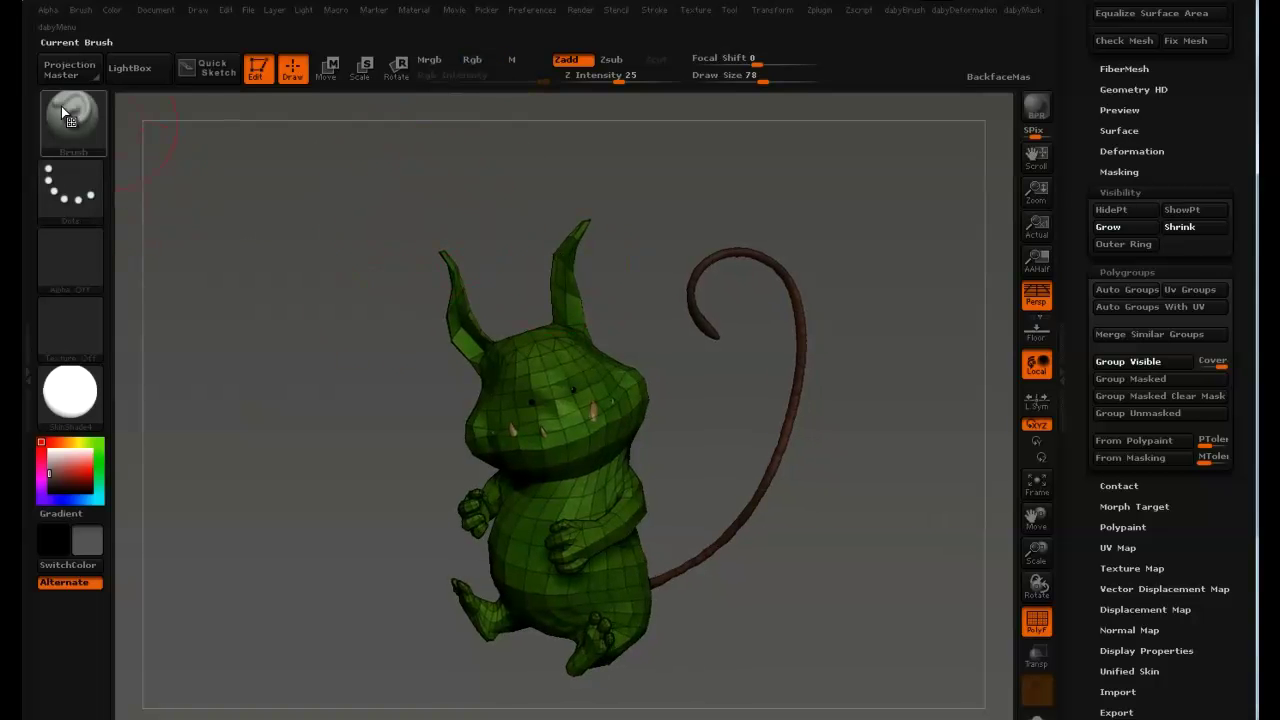
key("ctrl")
key("ctrl+shift")
Step: Isolate the creature's right ear and the adjoining part of the head with a rectangular visibility selection
mouse_move(298, 172)
left_mouse_down("ctrl+shift")
mouse_move(394, 329)
mouse_move(750, 391)
mouse_move(298, 223)
mouse_move(646, 434)
mouse_move(434, 329)
mouse_move(451, 368)
mouse_move(396, 304)
mouse_move(472, 340)
mouse_move(447, 314)
mouse_move(417, 308)
mouse_move(532, 399)
left_mouse_up("ctrl+shift")
key("space")
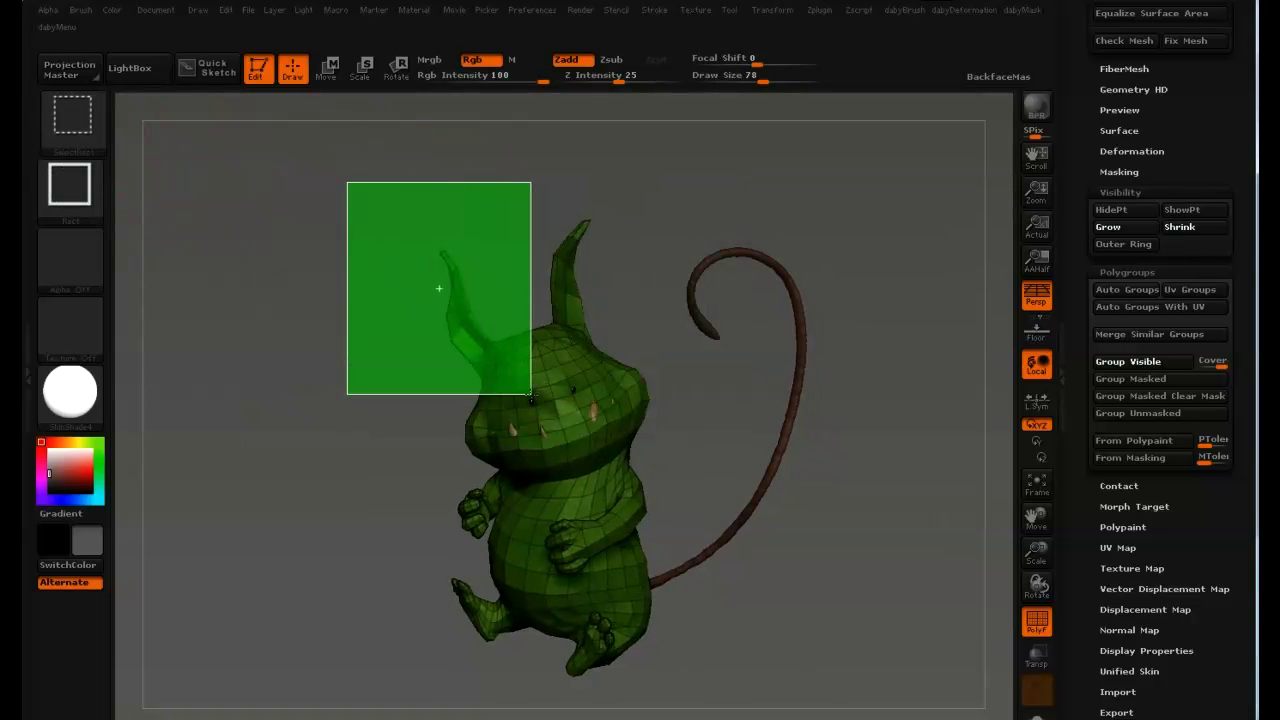
left_click_drag(531, 398, 531, 398, "ctrl+shift")
mouse_move(566, 271)
left_mouse_down()
mouse_move(700, 225)
mouse_move(568, 266)
mouse_move(574, 295)
mouse_move(588, 193)
left_mouse_up()
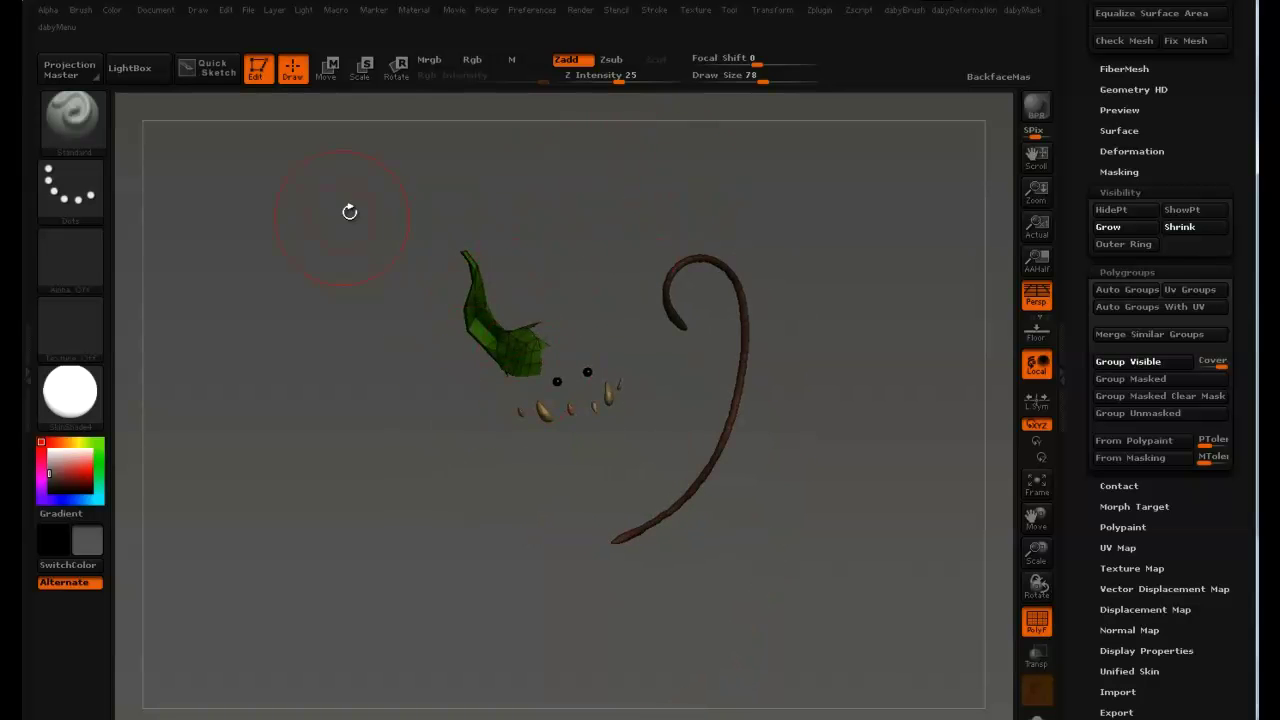
Step: Invert the visibility to display the body without the right ear, and unhide the whole mesh
key("ctrl")
key("ctrl+shift")
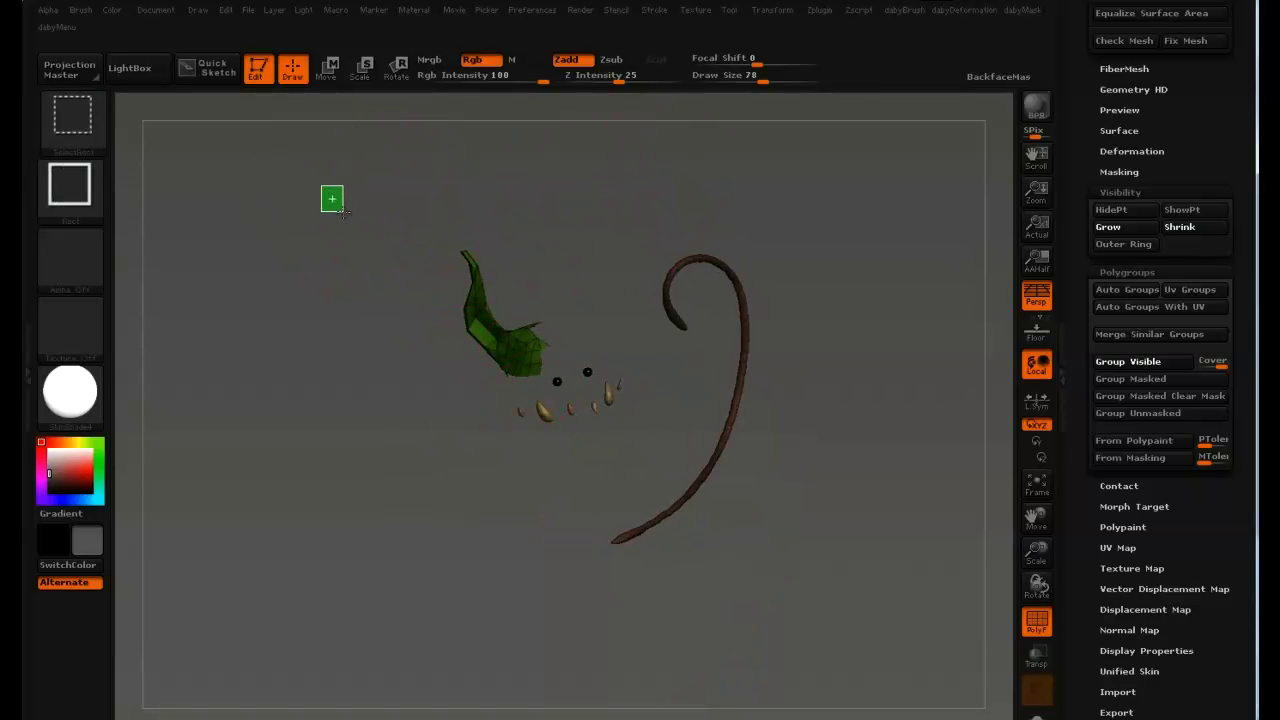
left_click_drag(343, 212, 354, 222, "ctrl+shift")
left_click_drag(427, 258, 386, 212)
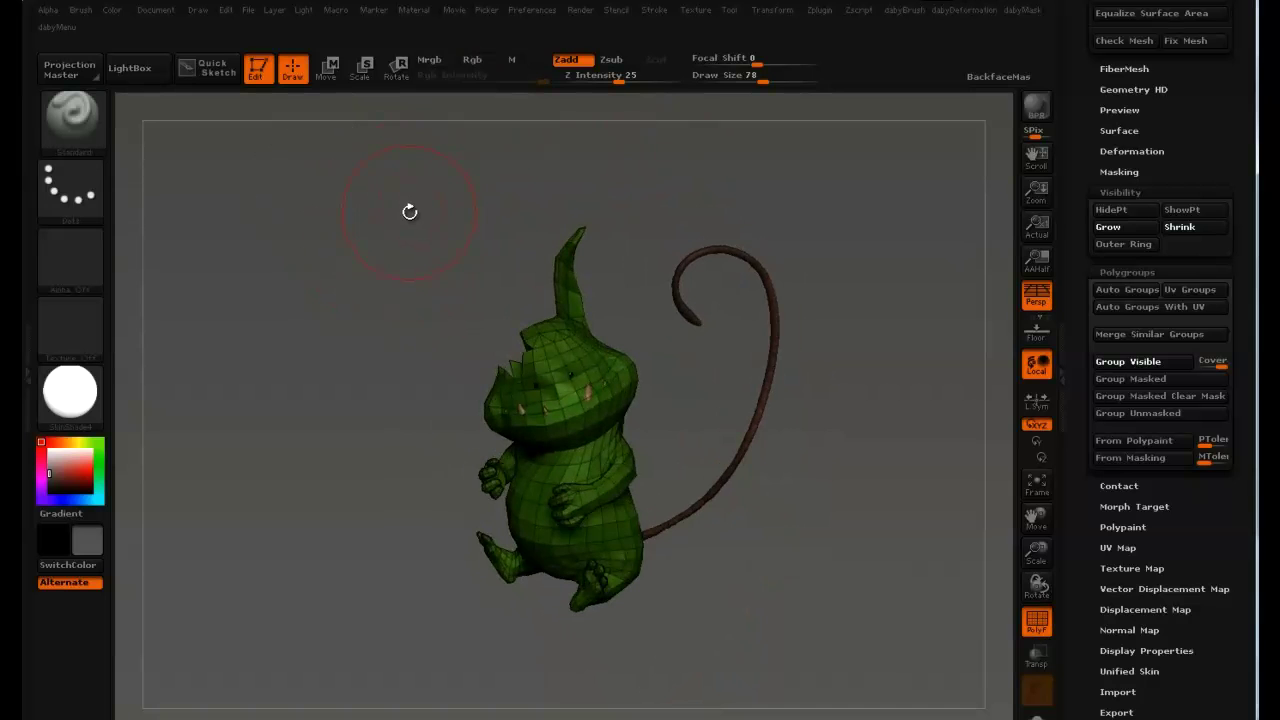
key("ctrl+shift")
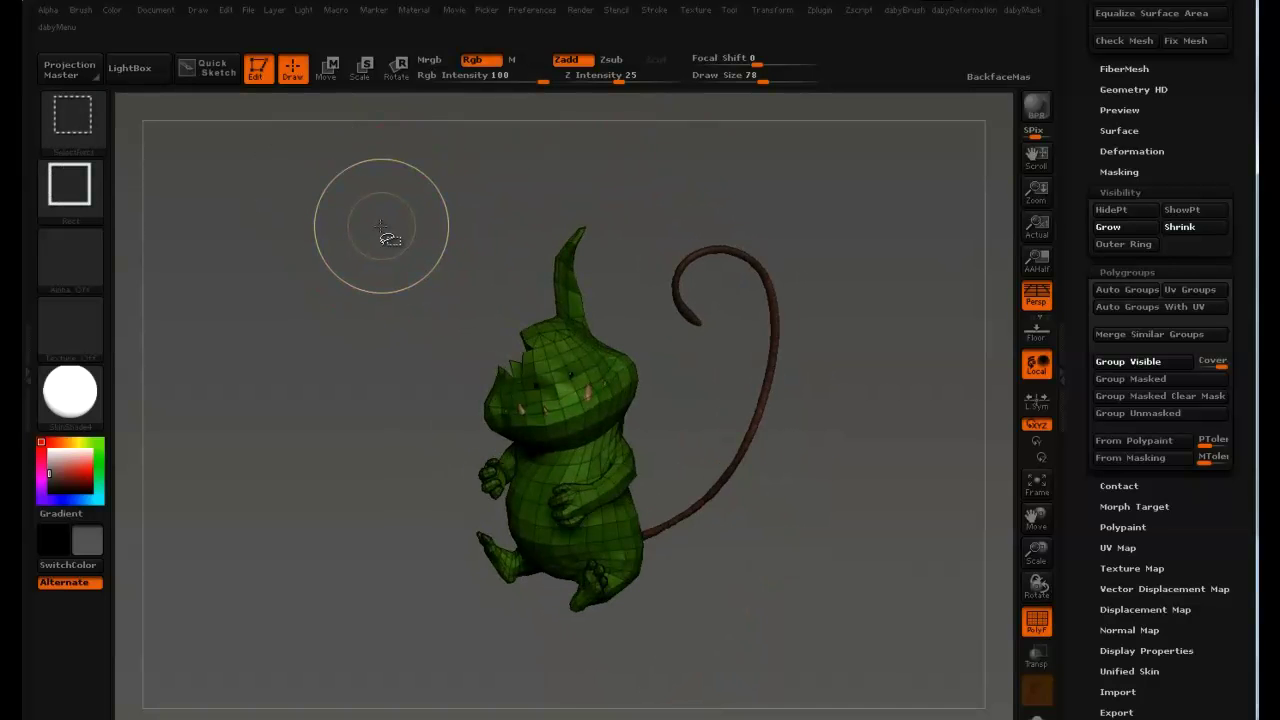
left_click(387, 224, "ctrl+shift")
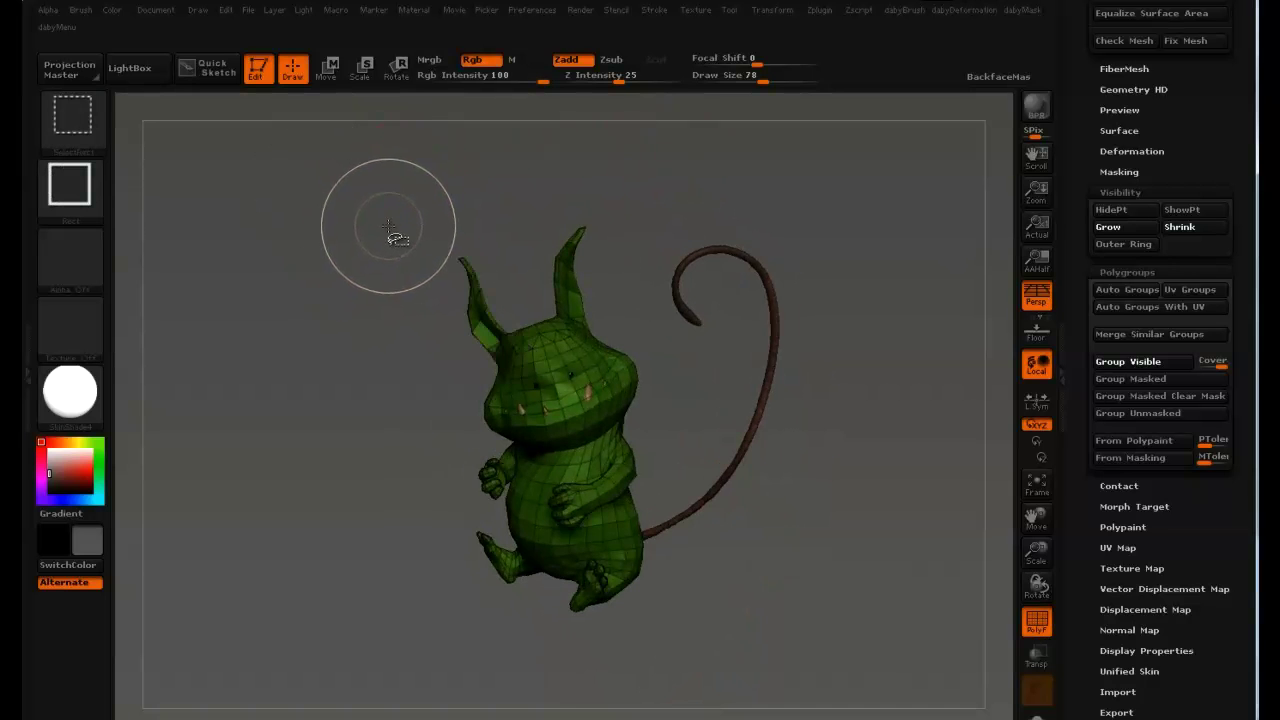
left_click_drag(312, 300, 334, 243)
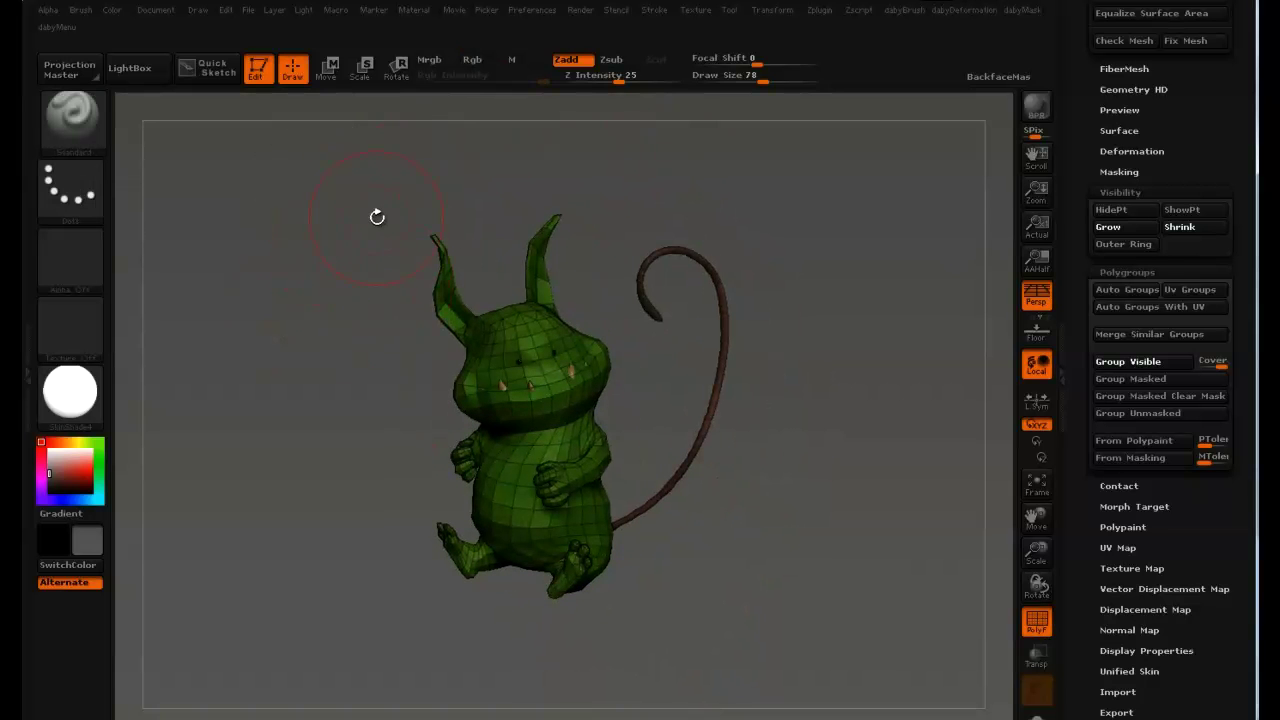
Step: Hide the creature's right ear and the adjoining part of the head with a rectangular selection
key("ctrl+shift")
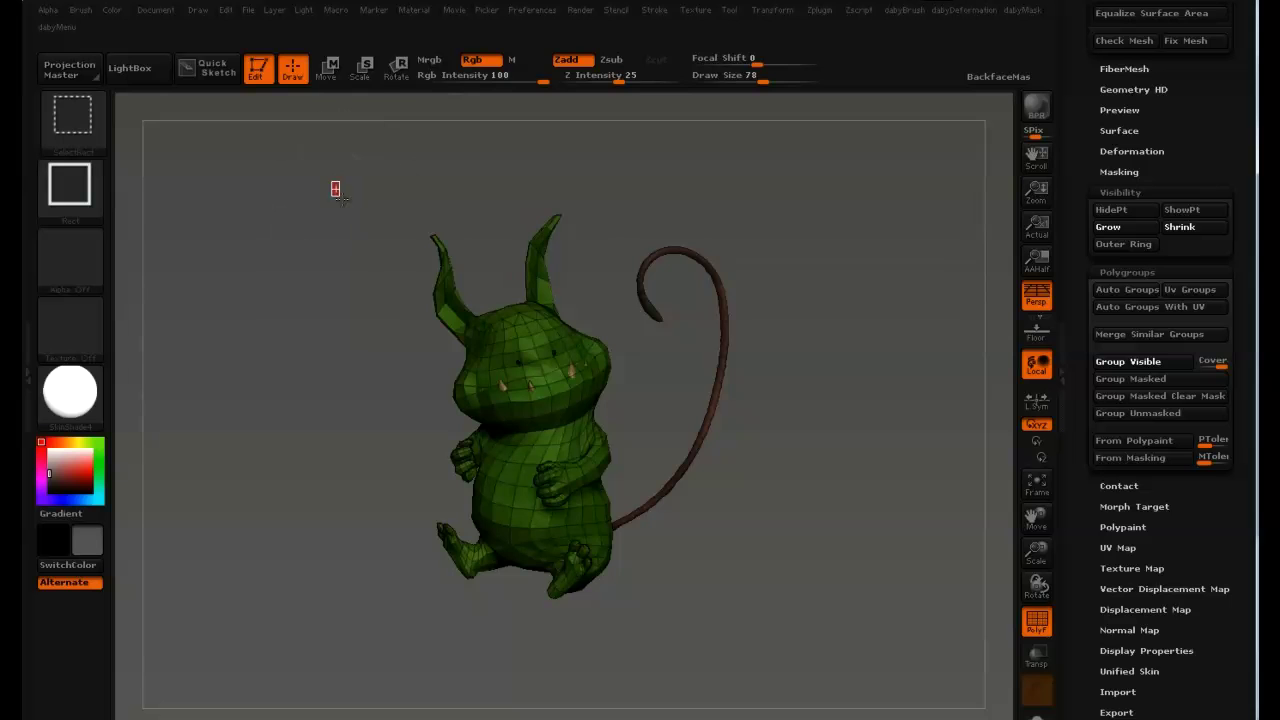
left_click_drag(452, 374, 498, 360, "ctrl+shift")
left_click_drag(611, 241, 594, 234)
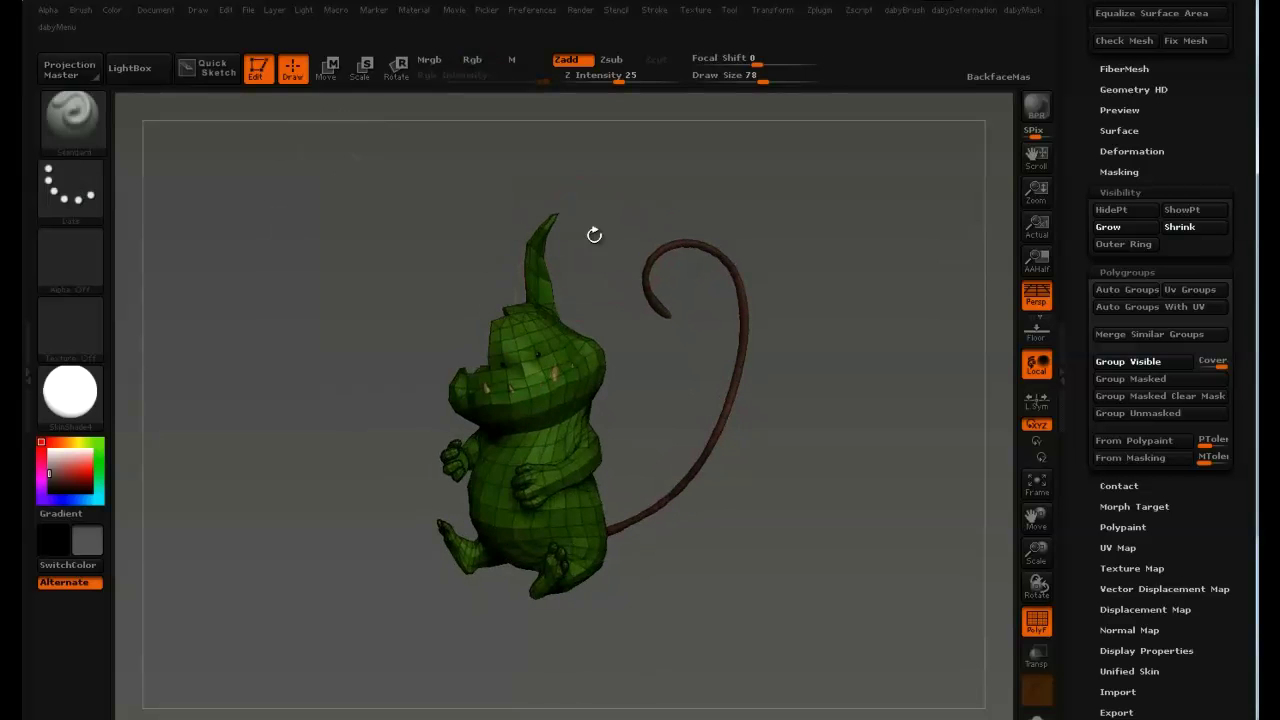
Step: Invert the visibility twice and show the entire body again
left_click_drag(368, 242, 397, 299, "ctrl+shift")
mouse_move(346, 260)
left_mouse_down("ctrl+shift")
mouse_move(370, 291)
mouse_move(391, 278)
mouse_move(370, 298)
left_mouse_up("ctrl+shift")
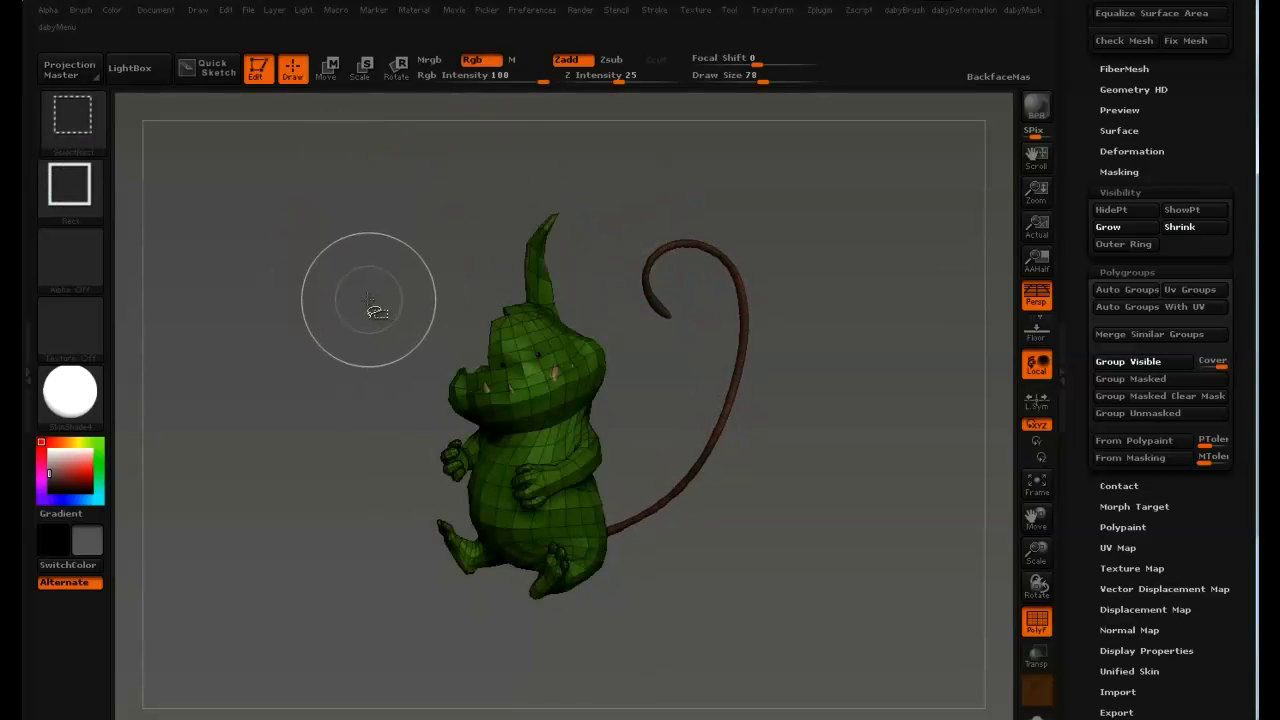
left_click(361, 275, "ctrl+shift")
mouse_move(353, 247)
left_mouse_down()
mouse_move(352, 233)
mouse_move(357, 260)
mouse_move(341, 276)
mouse_move(331, 222)
mouse_move(351, 328)
mouse_move(323, 280)
mouse_move(348, 240)
left_mouse_up()
Step: Isolate the upper part of the right ear with a lasso mask and grow the visibility to the ear's base
key("ctrl")
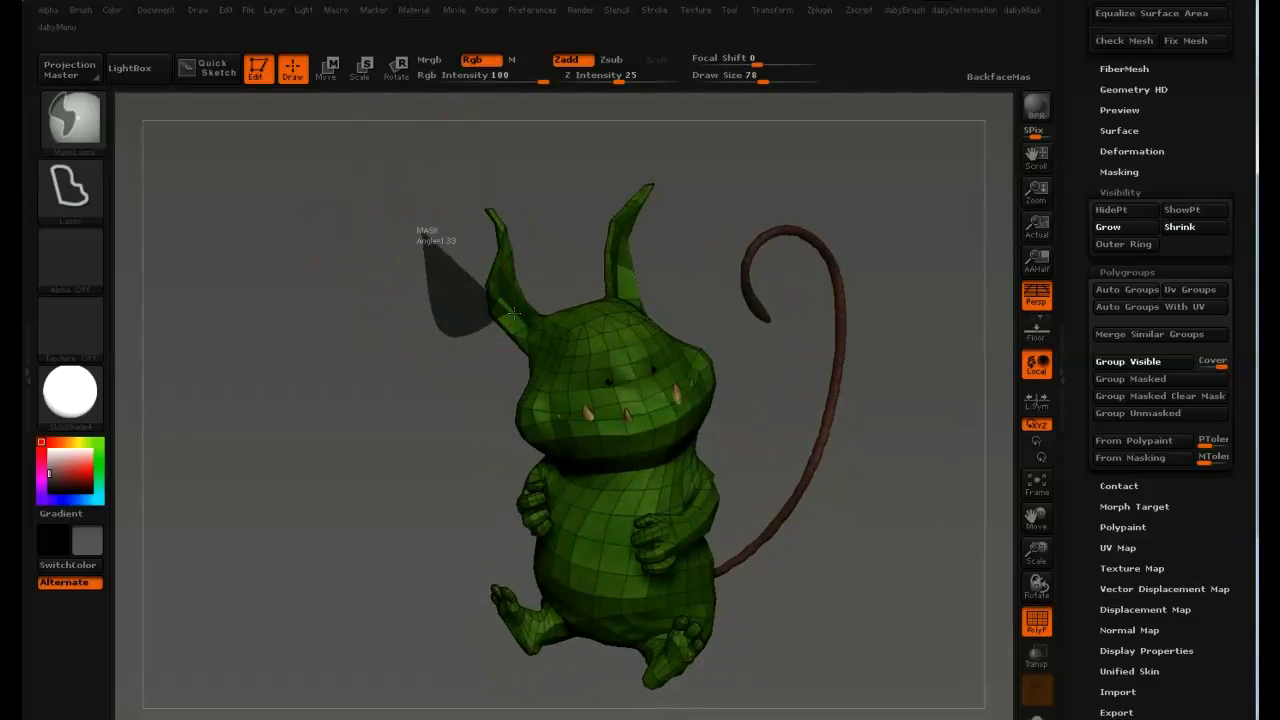
left_click_drag(513, 313, 443, 191, "ctrl")
key("h")
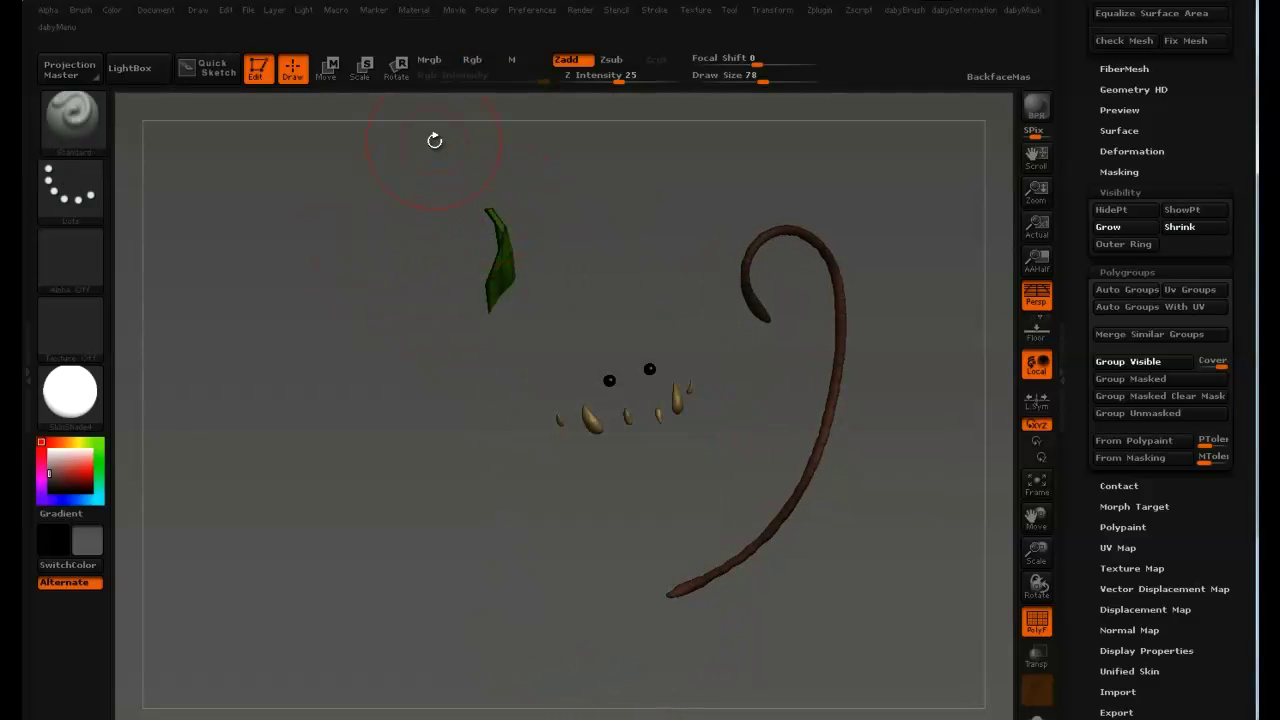
left_click_drag(434, 140, 450, 227)
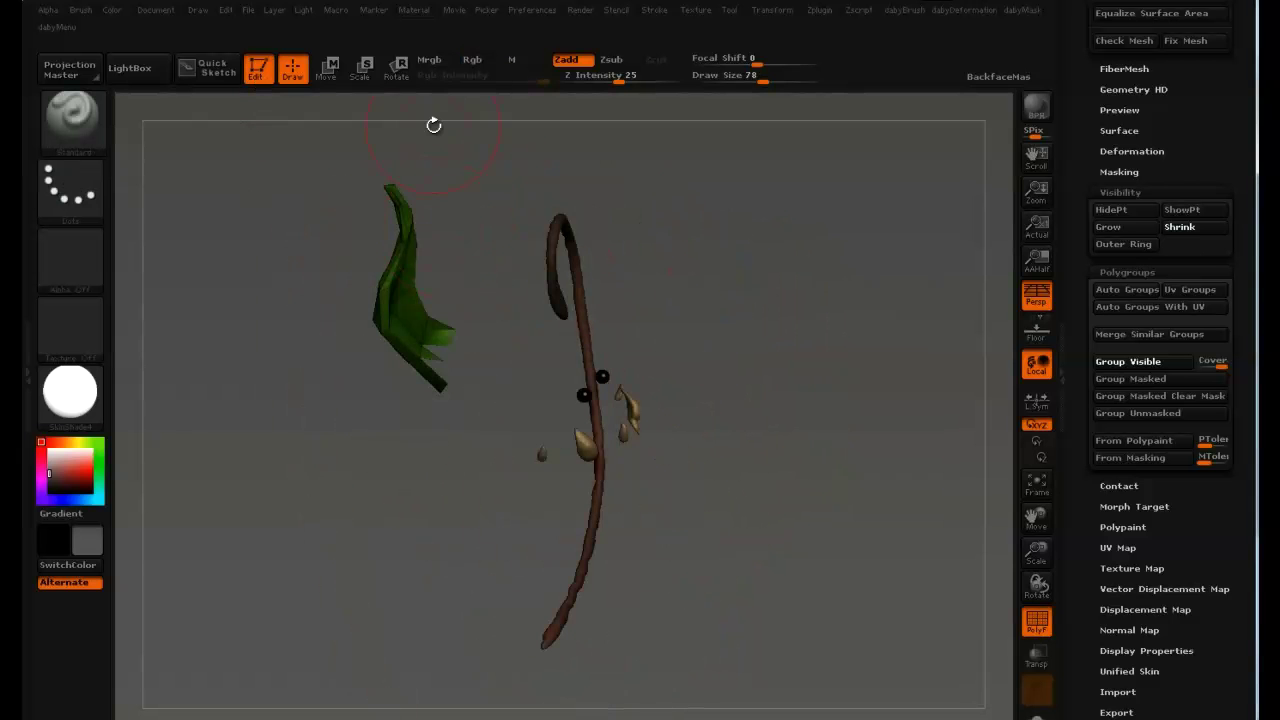
left_click_drag(588, 444, 475, 385)
mouse_move(532, 270)
left_mouse_down()
mouse_move(508, 367)
mouse_move(520, 315)
mouse_move(492, 303)
left_mouse_up()
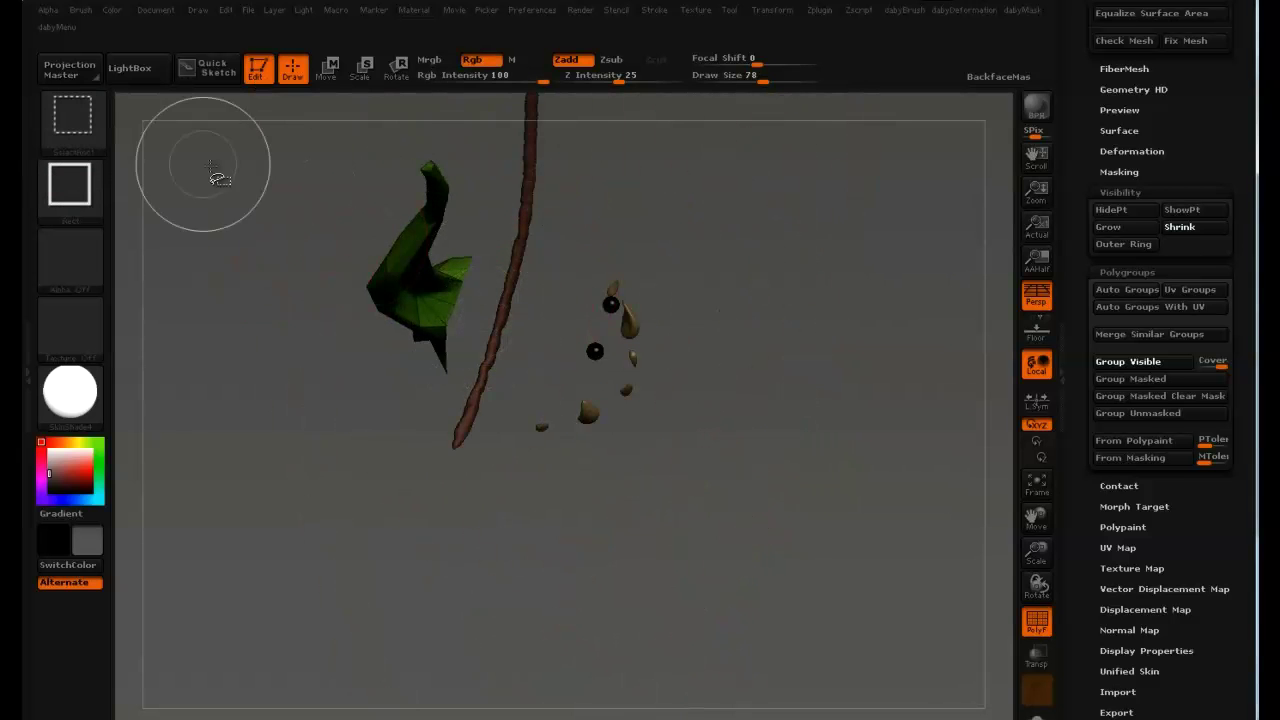
Step: Trim the surplus polygons around the right ear's base with SelectLasso, make the ear a polygroup and unhide the body
left_click(74, 128)
left_click(164, 143, "ctrl+shift")
left_click_drag(354, 374, 396, 415)
left_click_drag(449, 478, 436, 446, "ctrl+alt+shift")
mouse_move(520, 480)
left_mouse_down()
mouse_move(590, 445)
mouse_move(571, 428)
left_mouse_up()
mouse_move(432, 266)
left_mouse_down("ctrl+alt+shift")
mouse_move(444, 418)
mouse_move(434, 372)
left_mouse_up("ctrl+alt+shift")
mouse_move(480, 440)
left_mouse_down()
mouse_move(655, 238)
mouse_move(631, 277)
mouse_move(538, 203)
mouse_move(608, 246)
mouse_move(560, 280)
mouse_move(655, 295)
mouse_move(490, 220)
mouse_move(680, 225)
mouse_move(643, 134)
left_mouse_up()
key("ctrl+w")
left_click(573, 234, "ctrl+shift")
Step: Isolate the creature's left ear by lassoing away the surrounding polygons, and make it its own polygroup
key("ctrl+shift+x")
key("ctrl+shift+x")
mouse_move(423, 177)
left_mouse_down()
mouse_move(571, 337)
mouse_move(640, 350)
left_mouse_up()
left_click_drag(690, 374, 640, 422, "ctrl+shift")
left_click_drag(557, 438, 554, 440, "ctrl+alt+shift")
mouse_move(554, 440)
left_mouse_down()
mouse_move(500, 374)
mouse_move(508, 486)
mouse_move(570, 410)
left_mouse_up()
mouse_move(583, 330)
left_mouse_down("ctrl+alt+shift")
mouse_move(641, 392)
mouse_move(650, 384)
left_mouse_up("ctrl+alt+shift")
mouse_move(520, 330)
left_mouse_down()
mouse_move(650, 240)
mouse_move(643, 306)
mouse_move(686, 297)
left_mouse_up()
key("ctrl+w")
left_click(686, 276, "ctrl+shift")
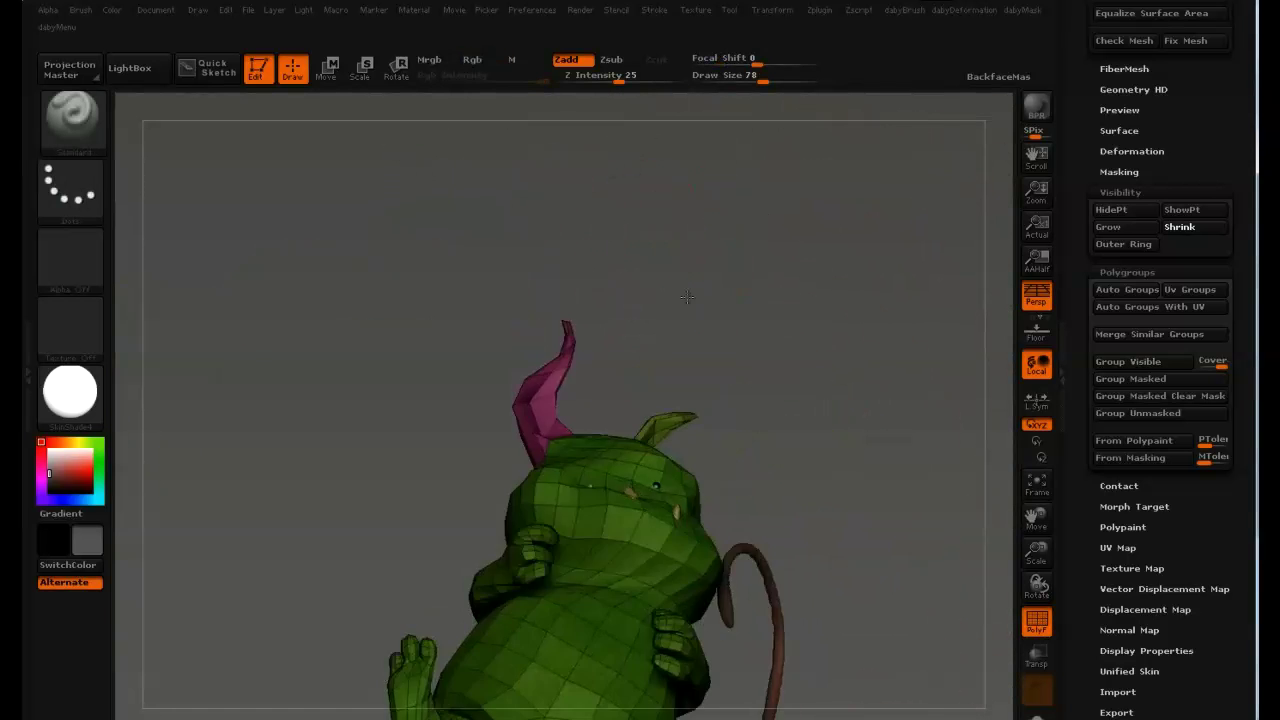
Step: Isolate the left ear's polygroup, regroup it to change its colour and unhide the body
left_click(686, 408, "ctrl+shift")
mouse_move(686, 369)
left_mouse_down()
mouse_move(670, 297)
mouse_move(684, 170)
mouse_move(720, 190)
mouse_move(700, 250)
mouse_move(734, 352)
mouse_move(690, 350)
left_mouse_up()
key("ctrl+w")
left_click(670, 297, "ctrl+shift")
Step: Try a topological mask along the creature's left arm in Move mode, and return to Draw mode to inspect the body
key("w")
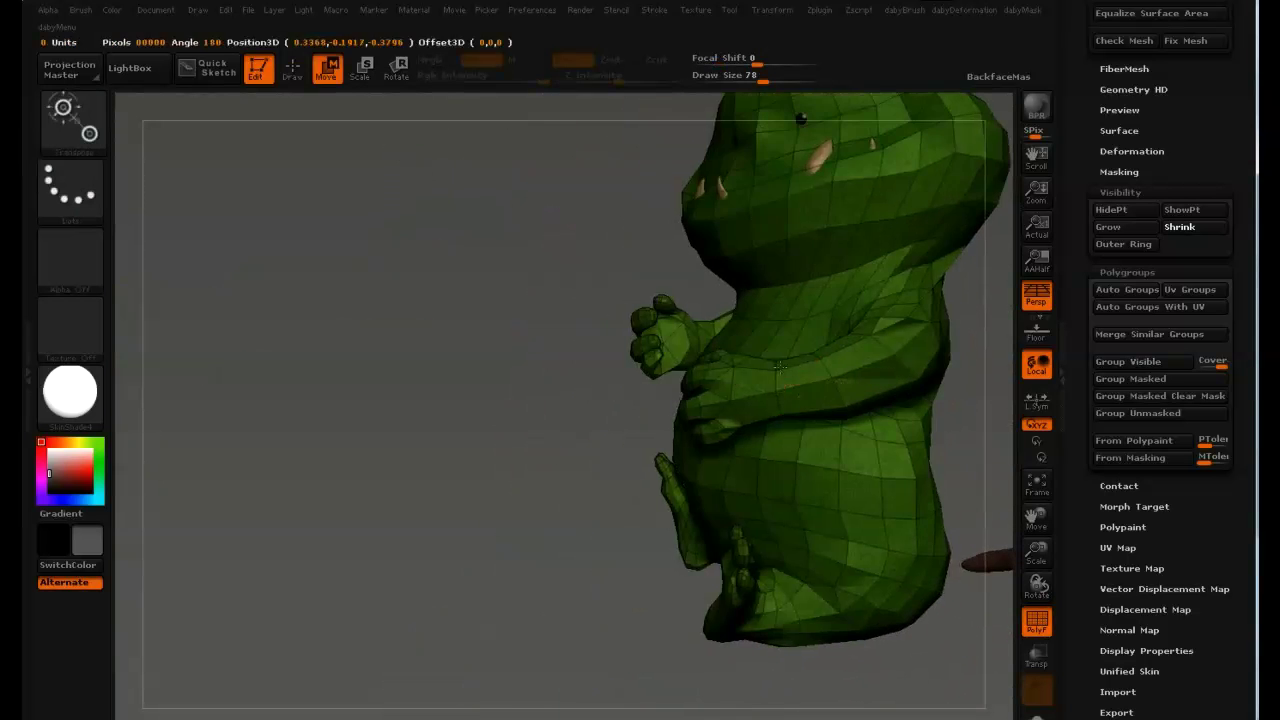
left_click_drag(850, 340, 720, 350, "ctrl")
mouse_move(531, 263)
left_mouse_down()
mouse_move(415, 330)
mouse_move(423, 309)
mouse_move(823, 280)
mouse_move(709, 254)
left_mouse_up()
key("q")
left_click_drag(840, 285, 548, 362)
left_click_drag(791, 207, 690, 210)
left_click_drag(718, 295, 510, 315)
left_click_drag(708, 325, 736, 298)
Step: Create a topological mask from the belly in Move mode, return to Draw mode and clear the mask
key("w")
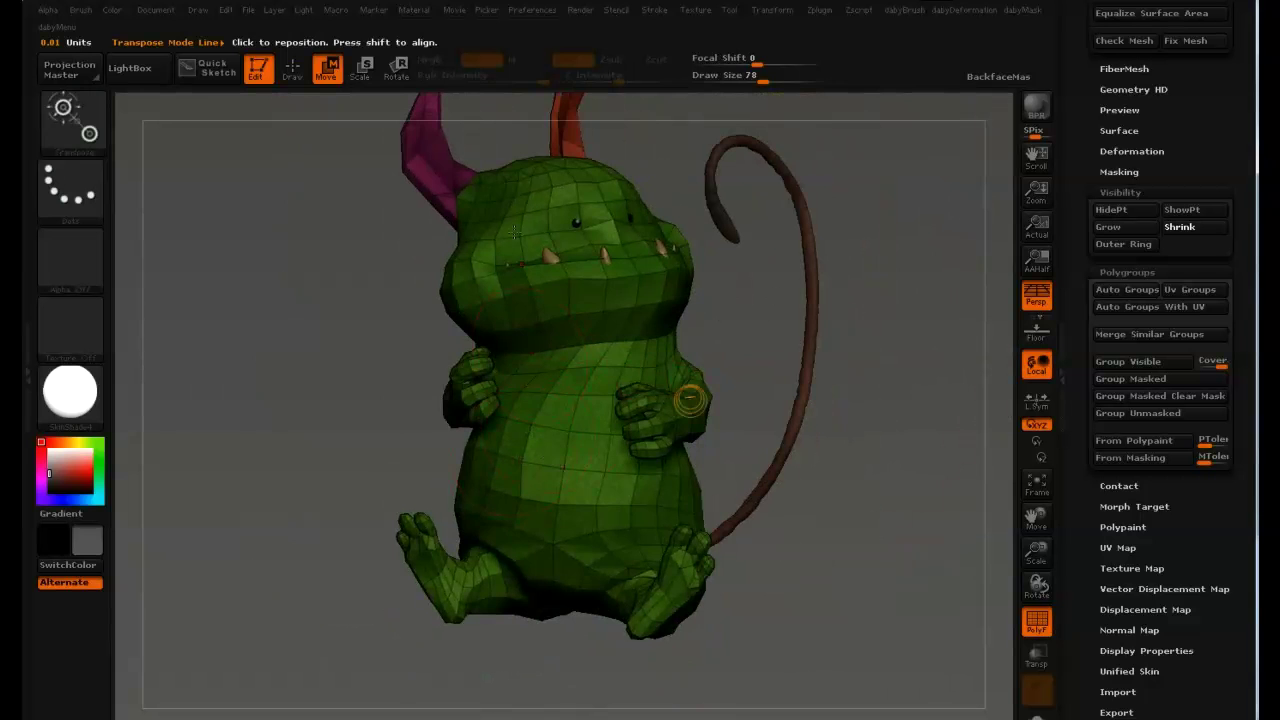
mouse_move(537, 525)
left_mouse_down("ctrl")
mouse_move(543, 450)
mouse_move(587, 319)
mouse_move(565, 449)
mouse_move(579, 397)
mouse_move(536, 516)
mouse_move(538, 505)
left_mouse_up("ctrl")
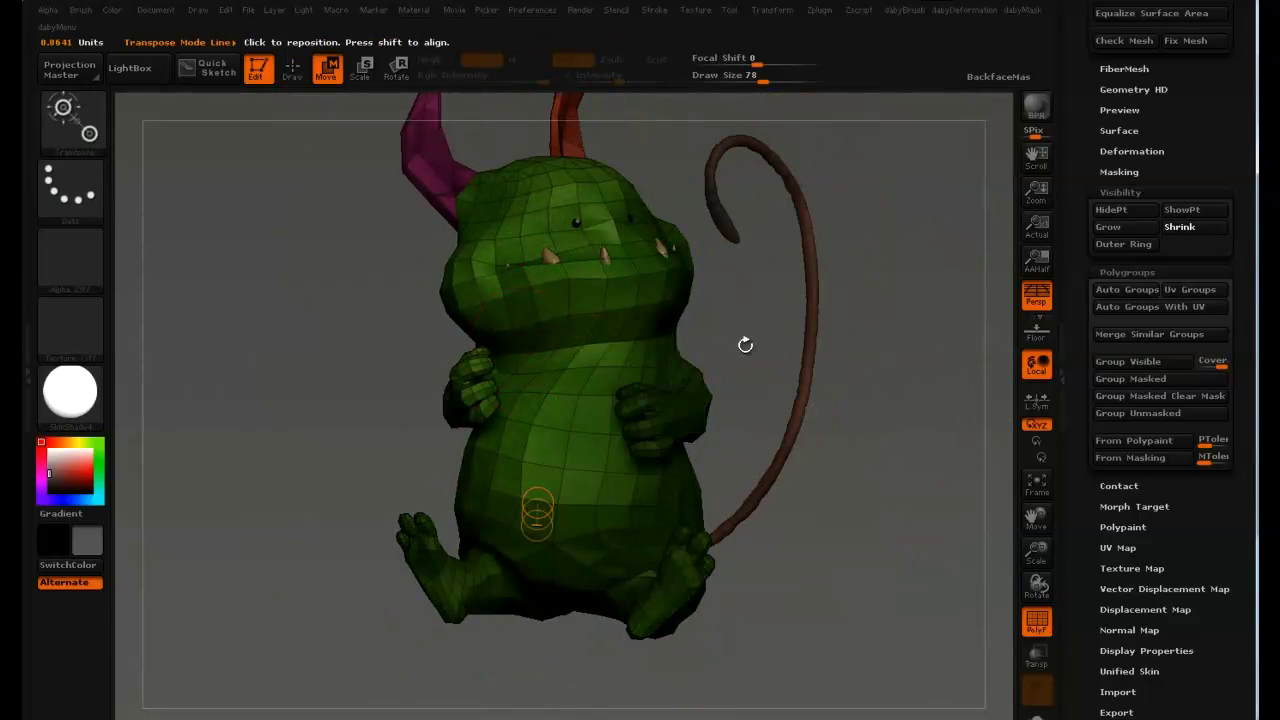
key("q")
left_click_drag(746, 346, 758, 364, "ctrl")
left_click_drag(427, 303, 260, 134)
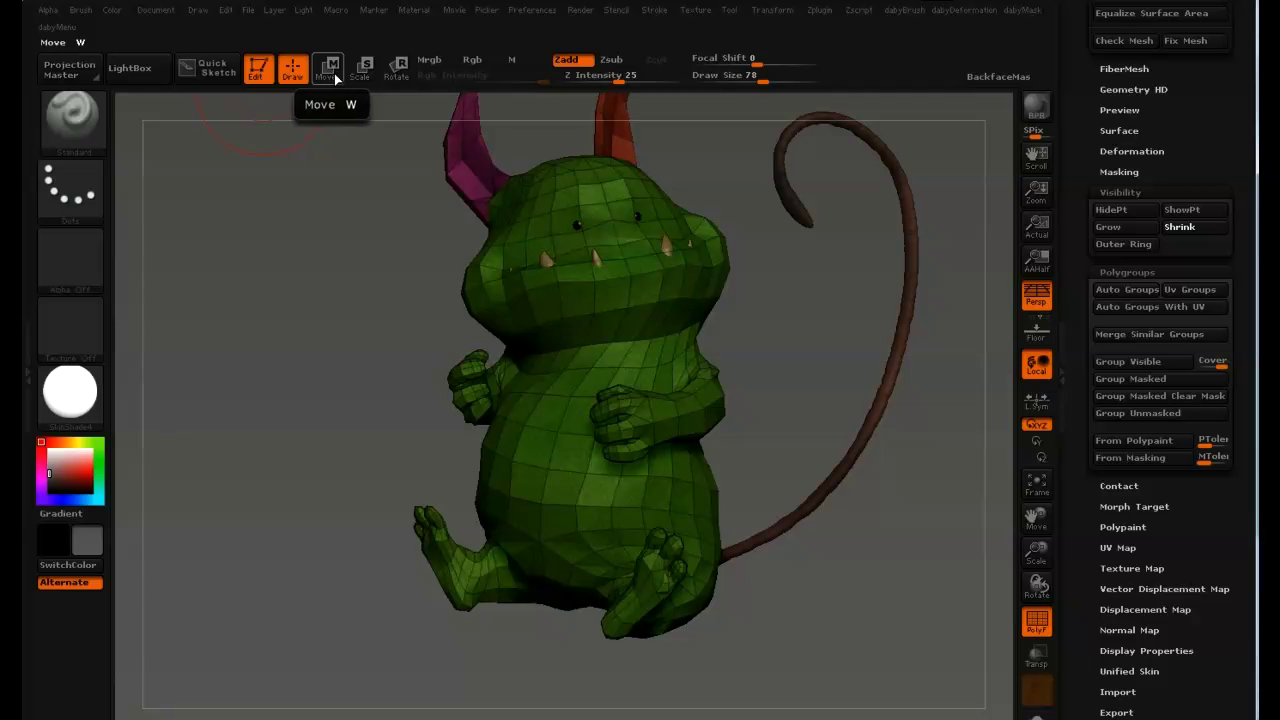
Step: Try topological masks at different angles across the creature's body and down its belly in Move mode, and return to Draw mode
left_click(331, 70)
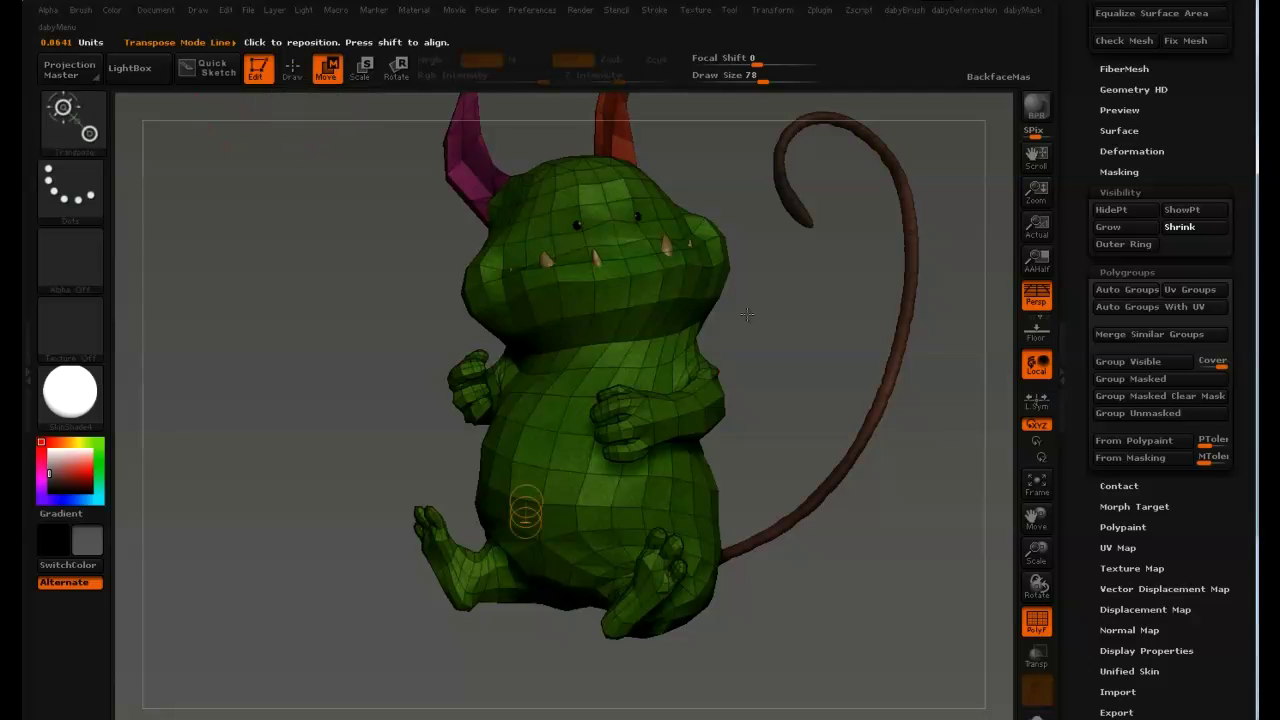
left_click_drag(571, 395, 759, 318)
left_click_drag(691, 350, 663, 550)
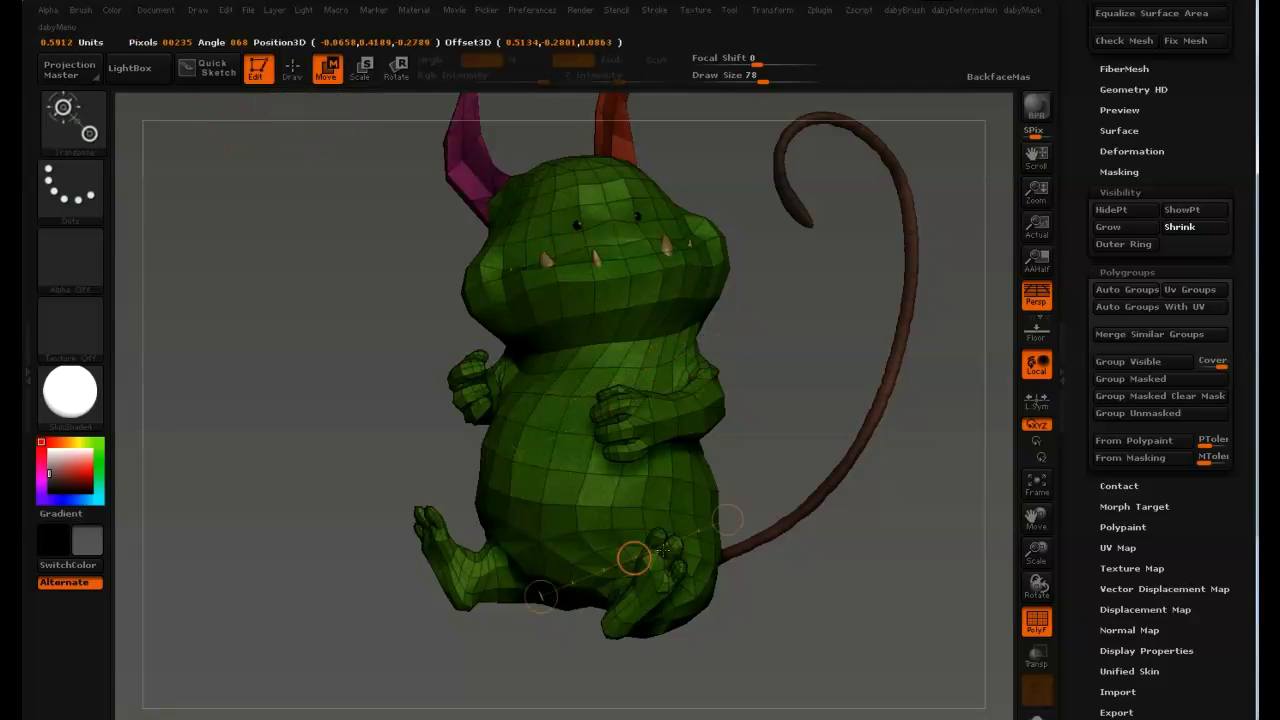
left_click_drag(772, 362, 896, 324)
left_click_drag(547, 413, 539, 541)
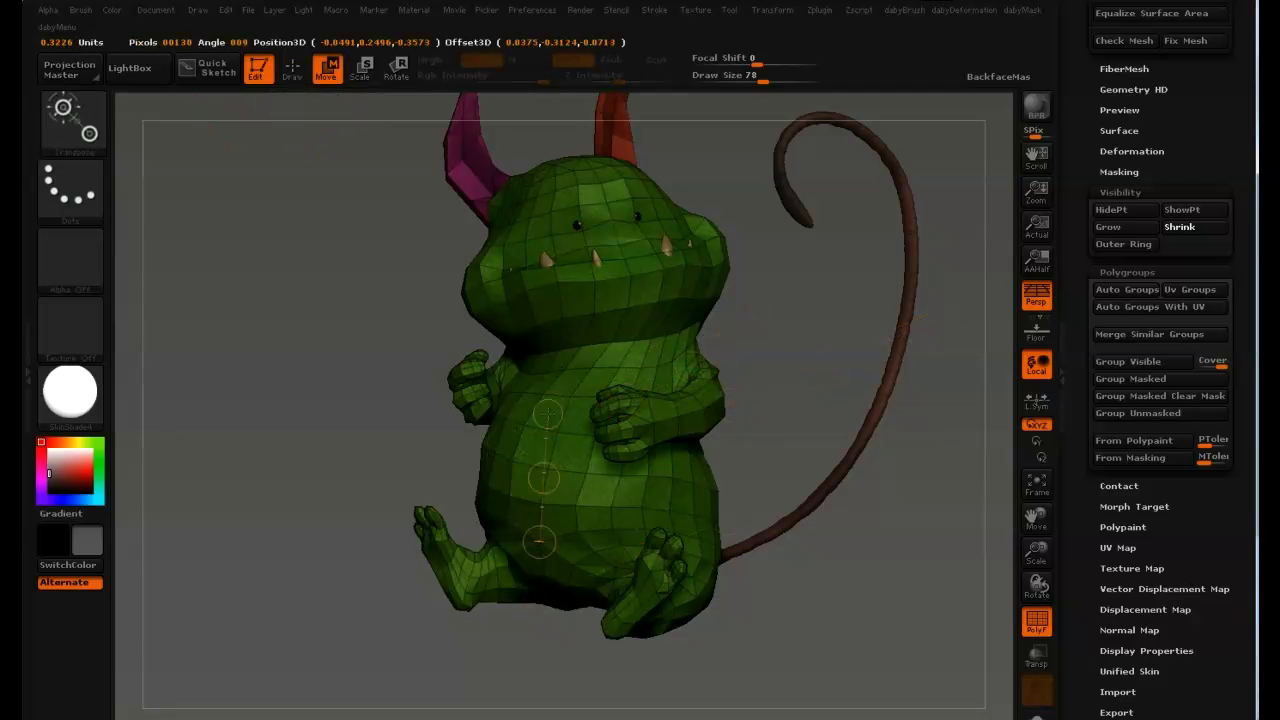
key("q")
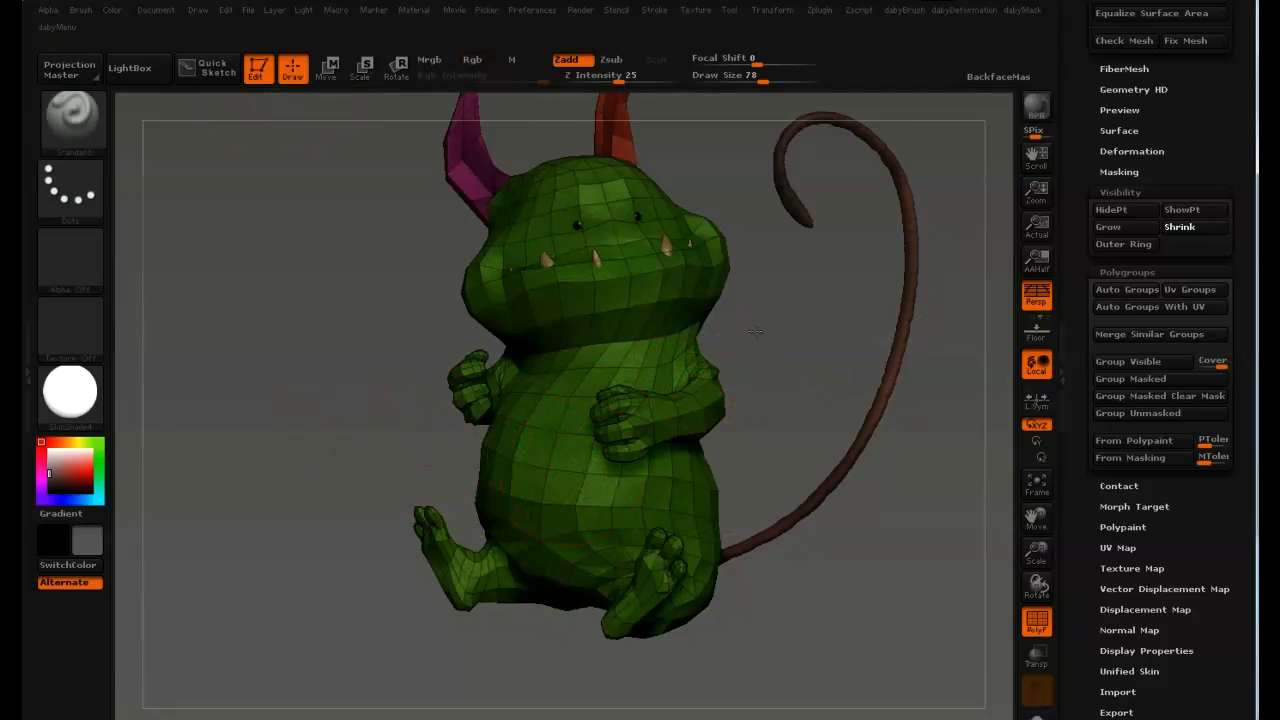
Step: Try short topological masks upward along the belly in Move mode, return to Draw mode and clear the mask
left_click_drag(756, 331, 815, 336)
key("w")
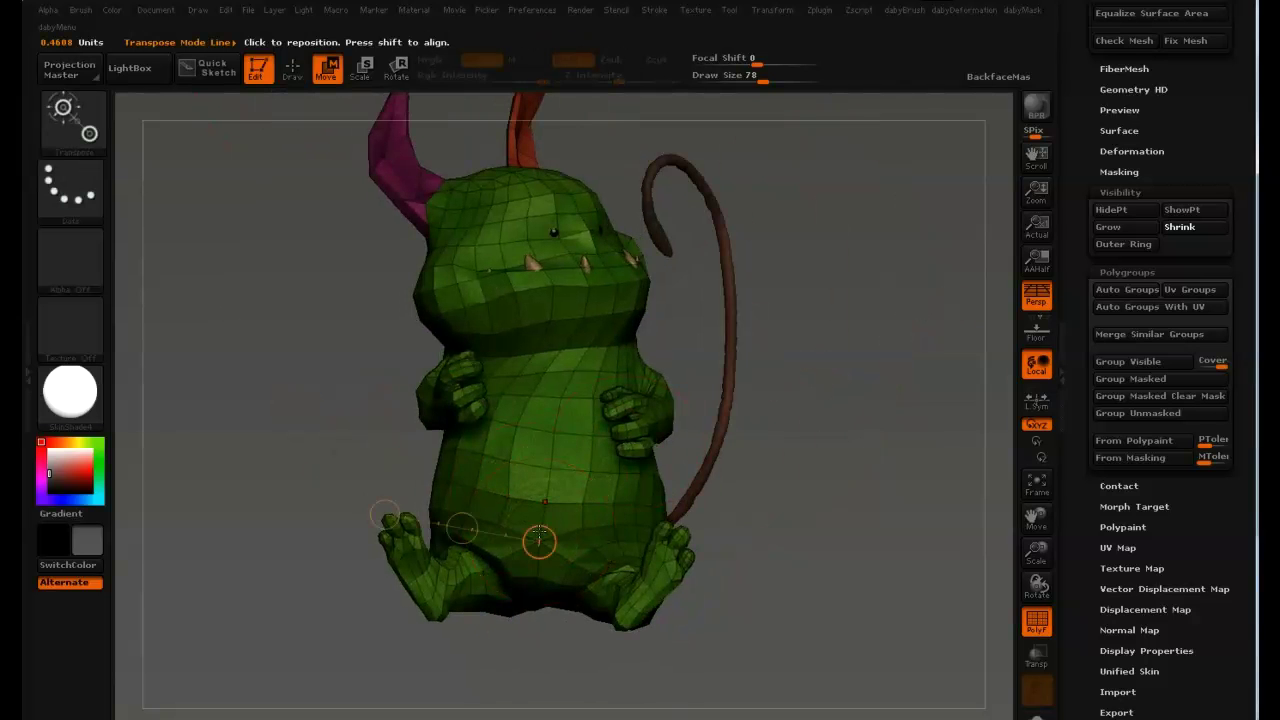
left_click_drag(575, 531, 568, 447)
left_click_drag(565, 392, 580, 422)
mouse_move(509, 467)
left_mouse_down()
mouse_move(525, 367)
mouse_move(524, 403)
left_mouse_up()
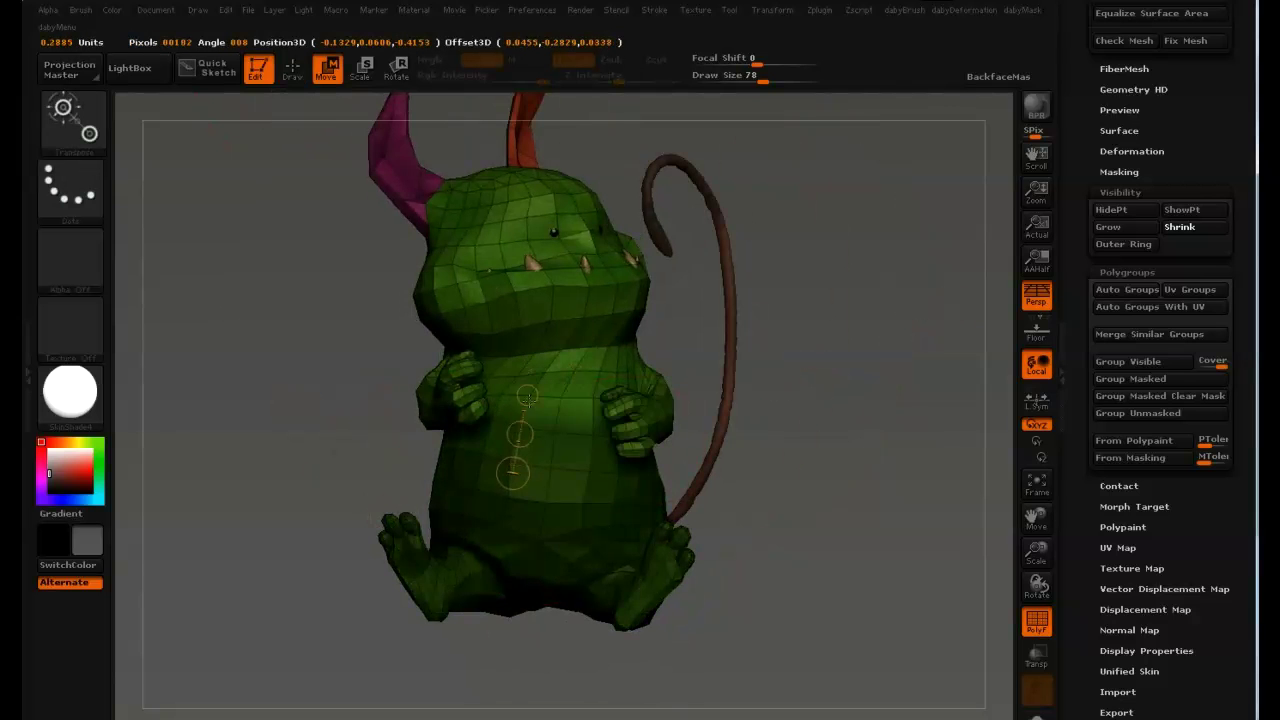
left_click_drag(935, 410, 787, 420)
key("q")
key("w")
key("q")
mouse_move(738, 369)
left_mouse_down()
mouse_move(697, 423)
mouse_move(742, 425)
mouse_move(715, 370)
mouse_move(722, 302)
mouse_move(681, 340)
left_mouse_up()
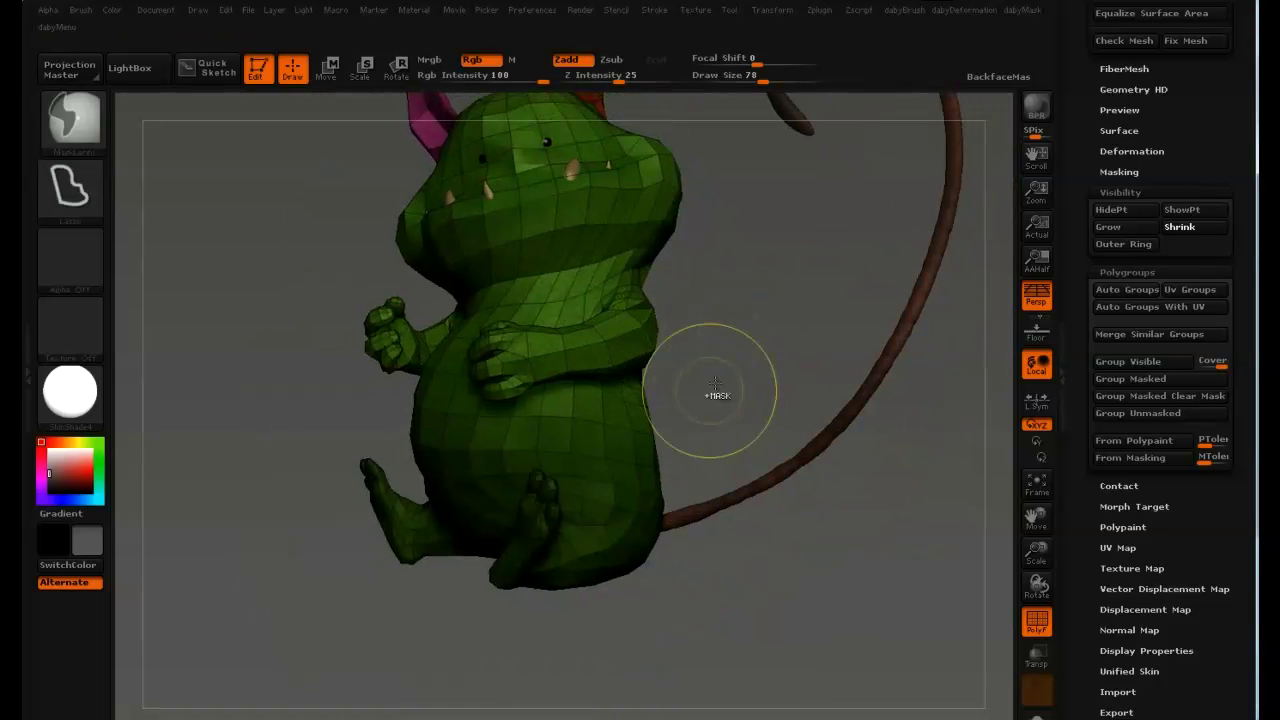
left_click_drag(767, 368, 768, 370, "ctrl")
Step: Try to isolate the left arm by lasso-masking it and hiding the rest of the body, and unhide the whole body
mouse_move(692, 302)
left_mouse_down("ctrl")
mouse_move(758, 296)
mouse_move(594, 352)
mouse_move(602, 364)
mouse_move(516, 347)
mouse_move(500, 432)
mouse_move(638, 366)
left_mouse_up("ctrl")
mouse_move(752, 306)
left_mouse_down()
mouse_move(762, 300)
mouse_move(500, 310)
mouse_move(581, 365)
left_mouse_up()
key("h")
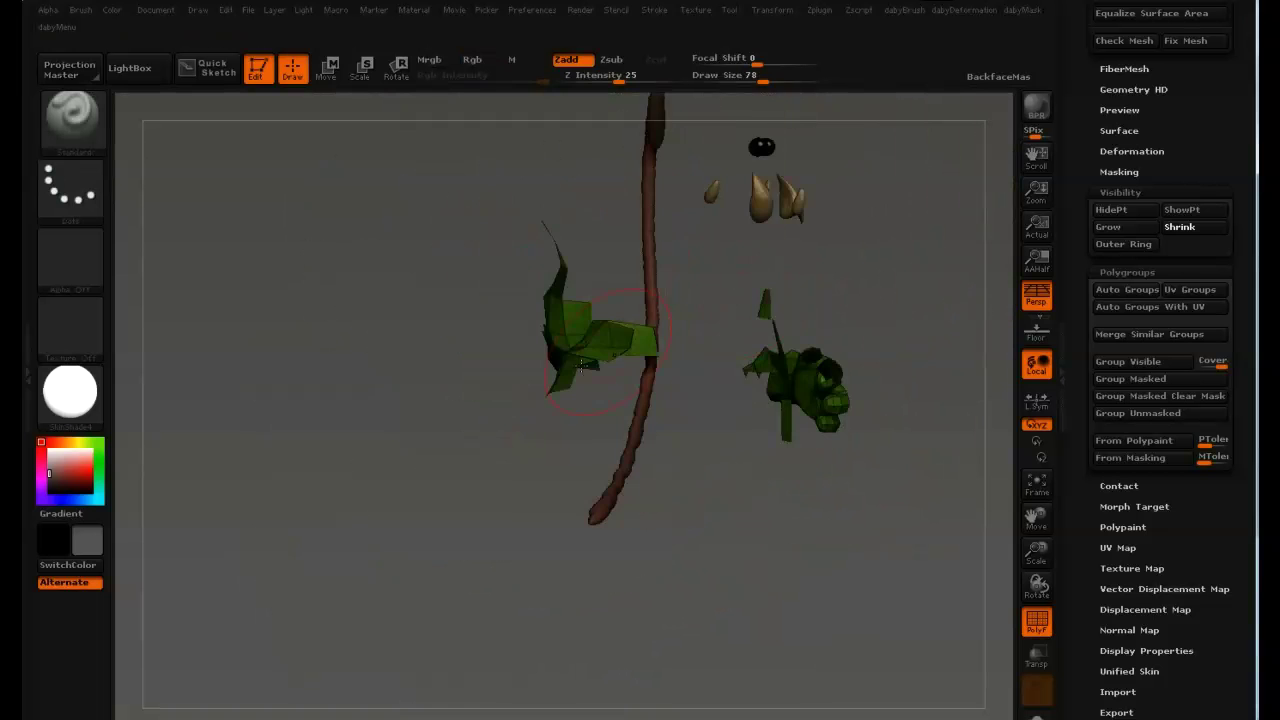
left_click_drag(666, 382, 556, 314)
left_click(720, 322, "ctrl+shift")
Step: Create a short topological mask along the creature's left forearm in Move mode and return to Draw mode
key("w")
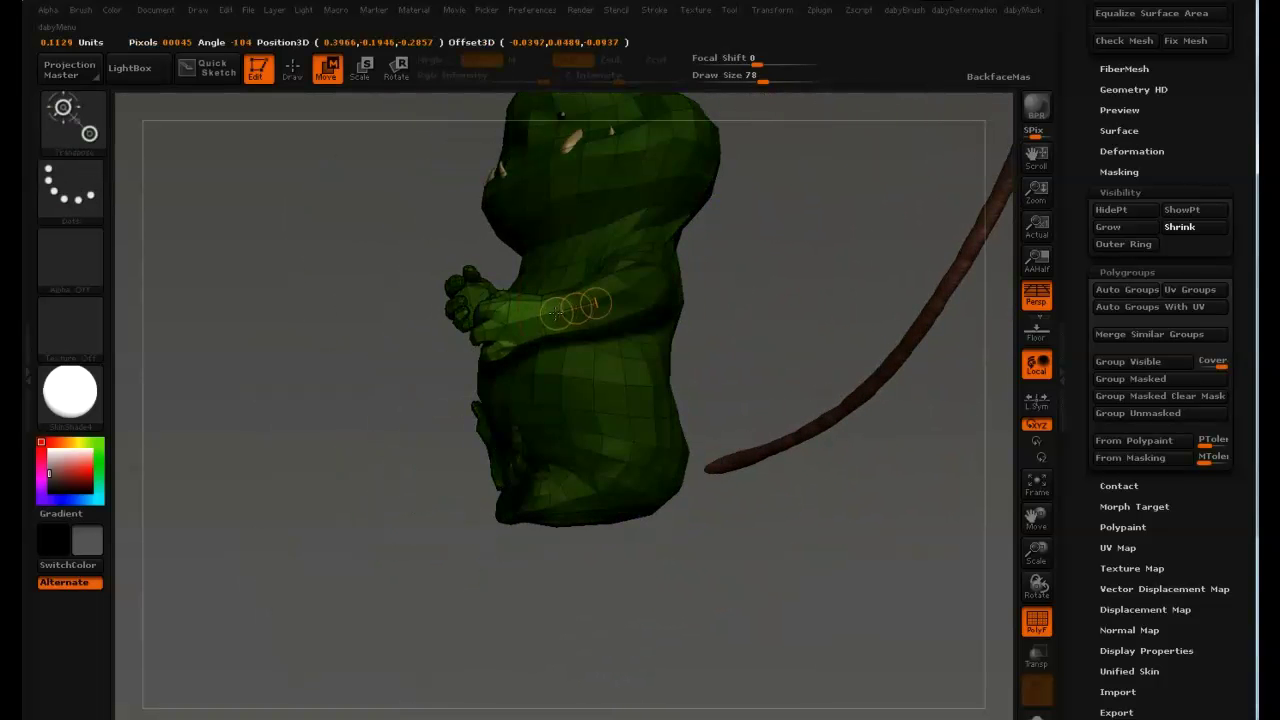
key("q")
left_click_drag(716, 277, 784, 261)
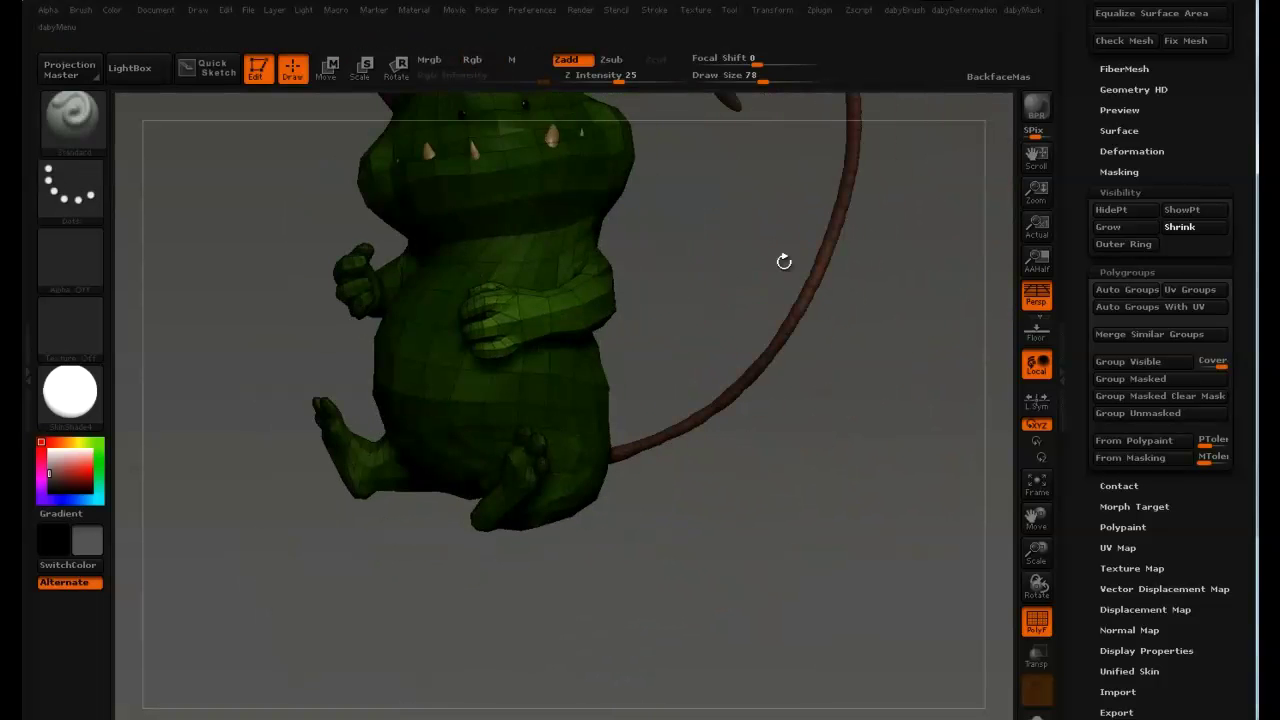
Step: Invert the mask back and forth, leaving the creature's left forearm and hand masked
left_click(691, 287, "ctrl")
left_click_drag(697, 289, 757, 298)
left_click(757, 298, "ctrl")
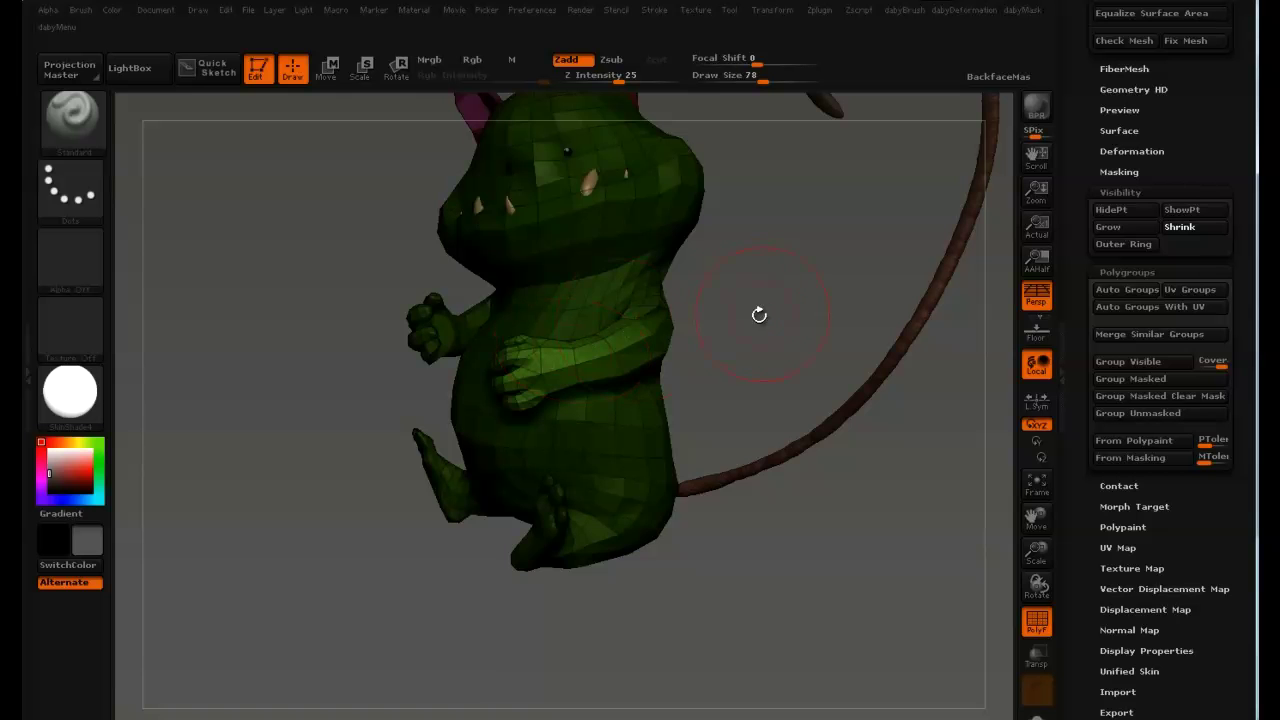
left_click(780, 278, "ctrl")
left_click(780, 281, "ctrl")
left_click(775, 286, "ctrl")
left_click(780, 280, "ctrl")
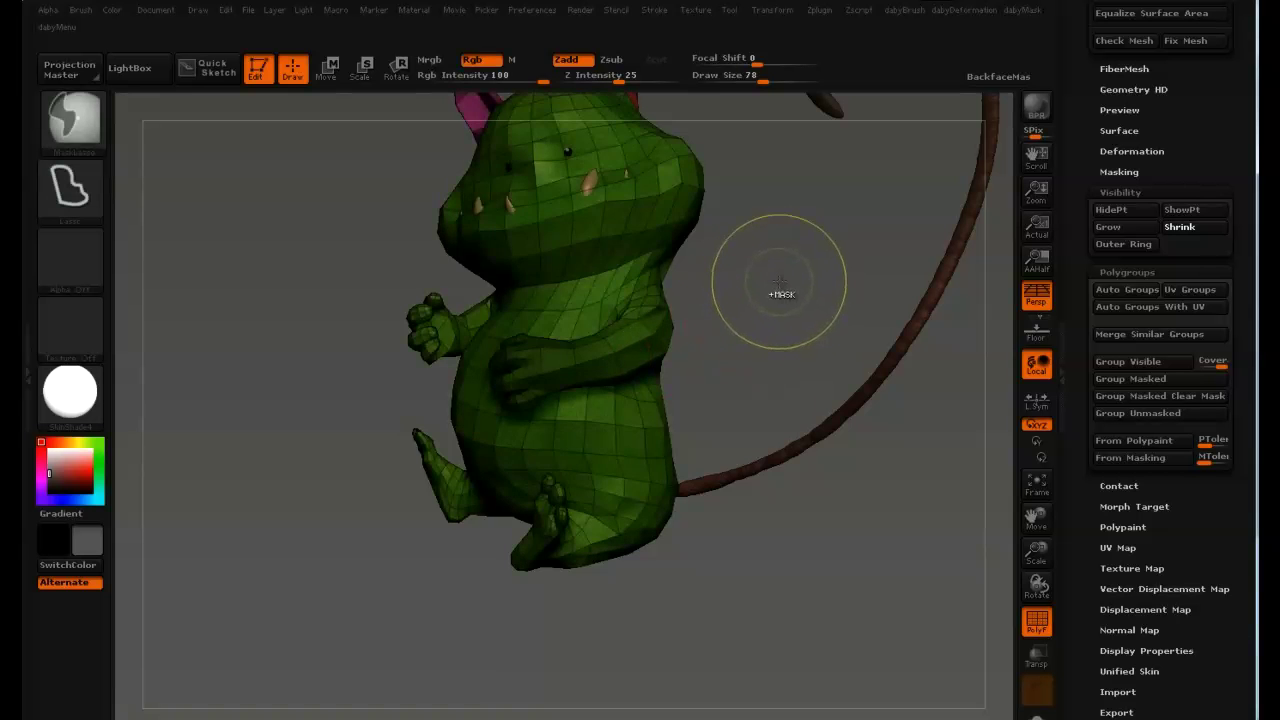
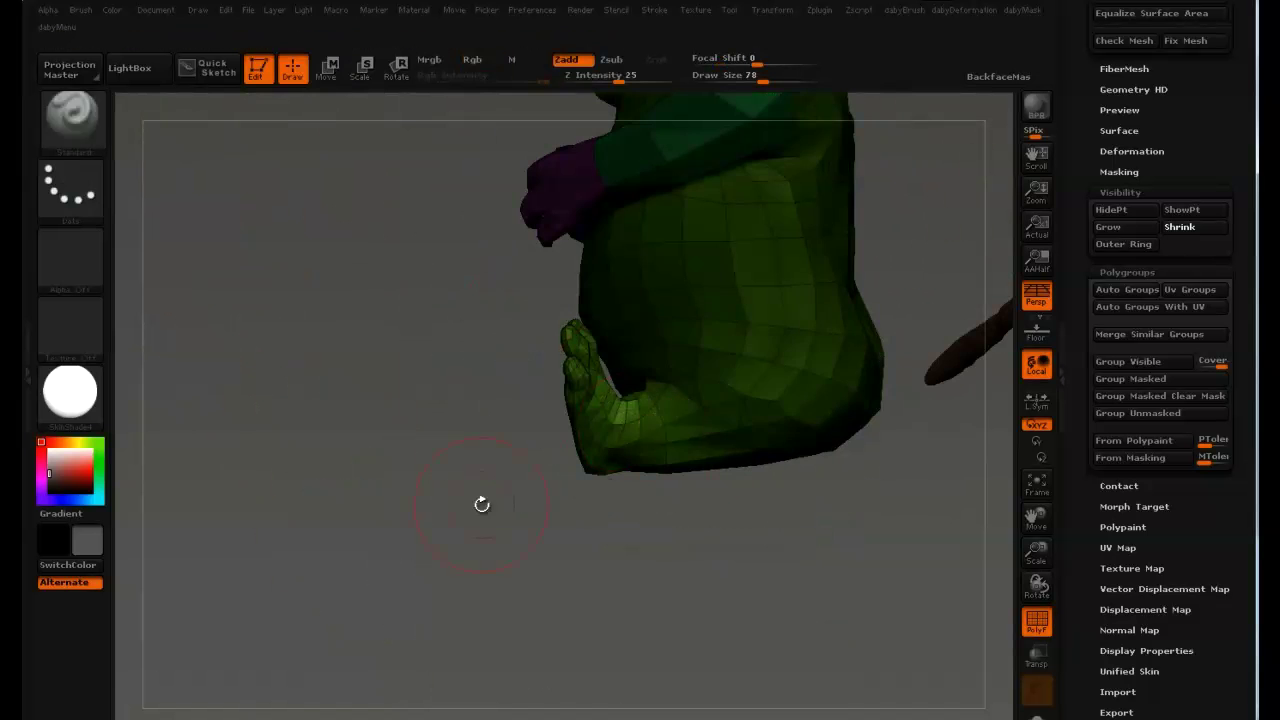
Step: Make the creature's left foot its own polygroup and show the whole body
left_click_drag(481, 504, 531, 342)
key("ctrl+w")
left_click(686, 321, "ctrl+shift")
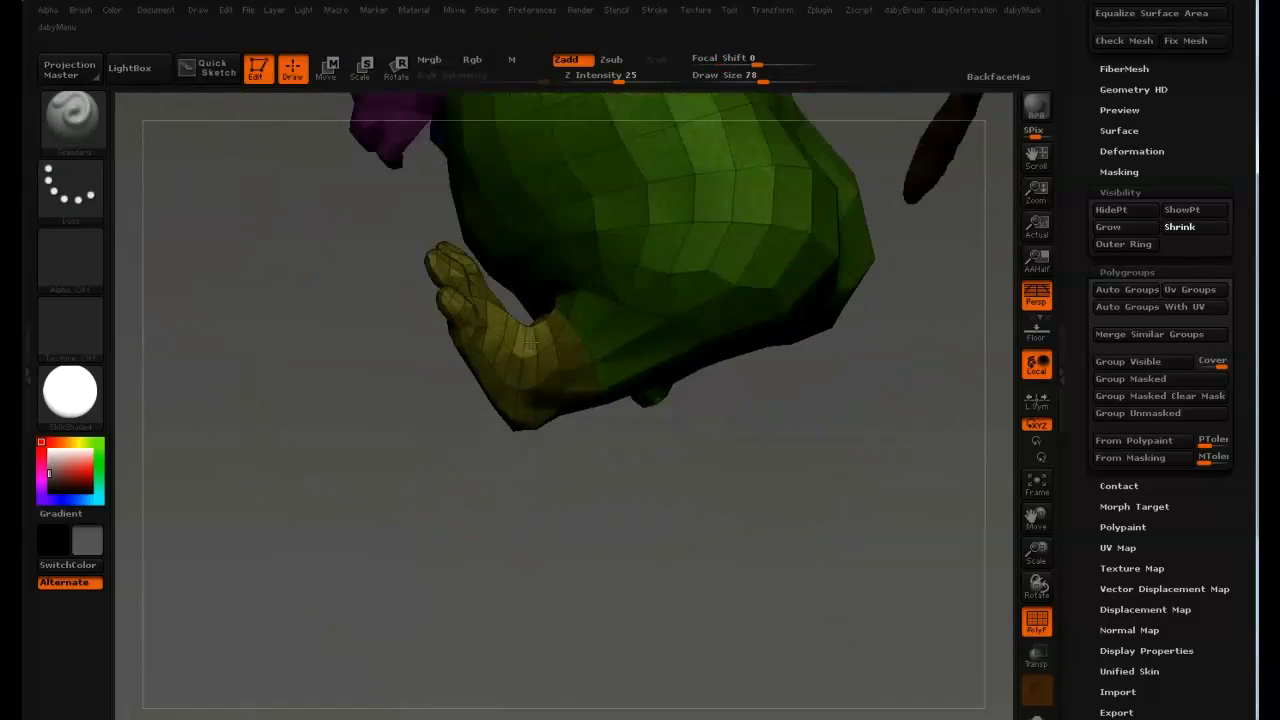
Step: Isolate the left foot's polygroup, grow the visible area and regroup it, with the whole body shown again
left_click(531, 342, "ctrl+shift")
key("ctrl+shift+x")
left_click_drag(543, 257, 516, 347)
key("ctrl+w")
left_click(760, 303, "ctrl+shift")
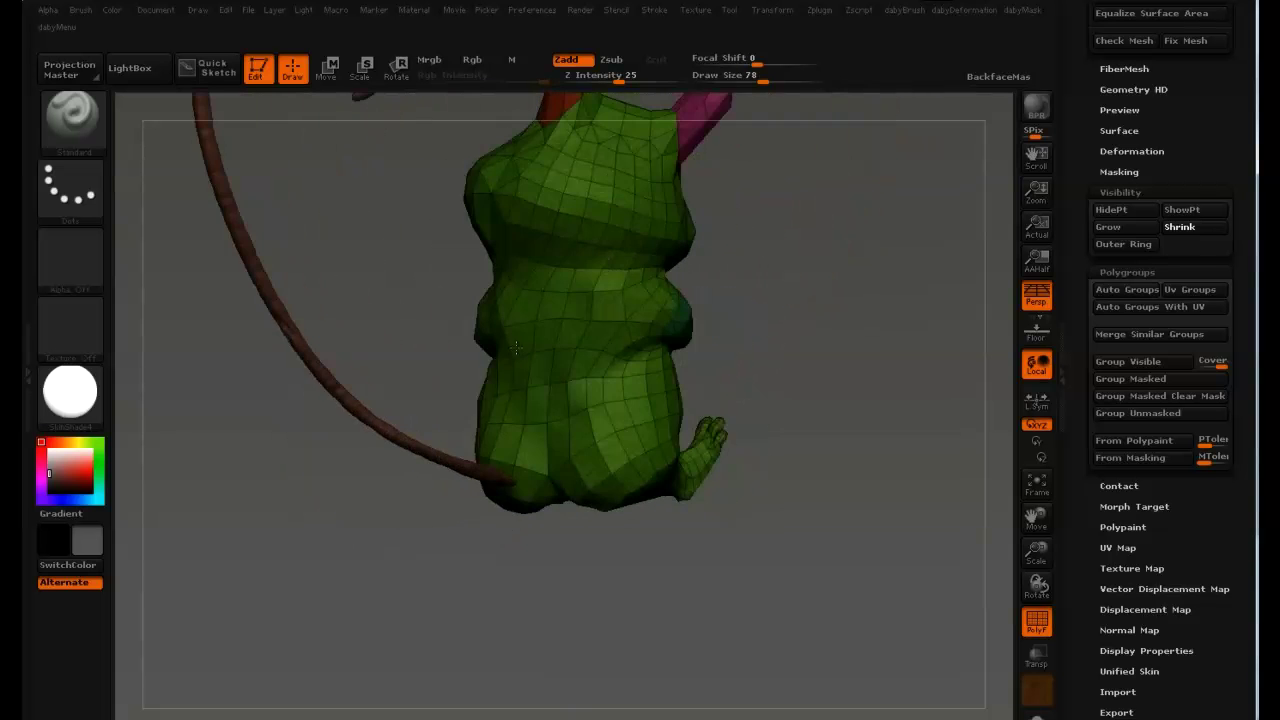
Step: Create a topological mask around the creature's right leg in Move mode and hide the rest of the body
left_click_drag(496, 471, 410, 404)
right_click(407, 402)
mouse_move(511, 297)
left_mouse_down()
mouse_move(523, 357)
mouse_move(554, 376)
mouse_move(562, 436)
left_mouse_up()
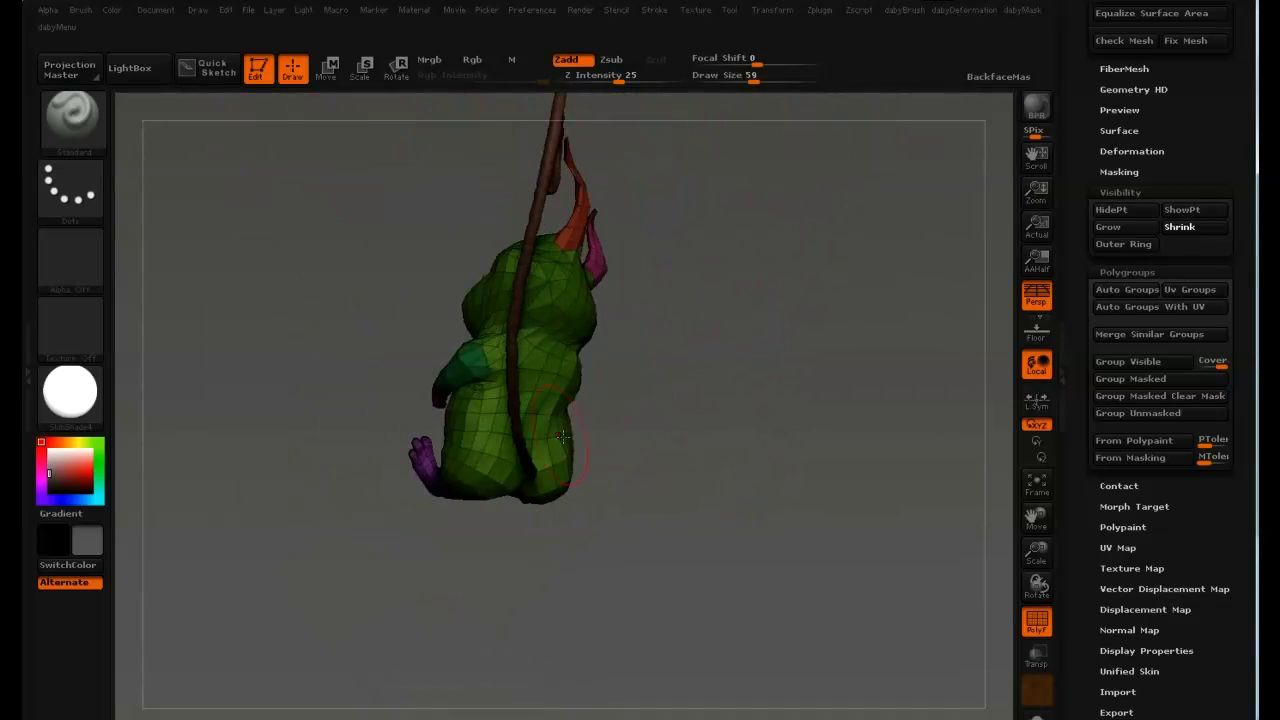
right_click_drag(530, 465, 690, 400)
right_click_drag(540, 310, 630, 216, "ctrl")
key("w")
left_click_drag(538, 400, 578, 435, "ctrl")
key("ctrl+h")
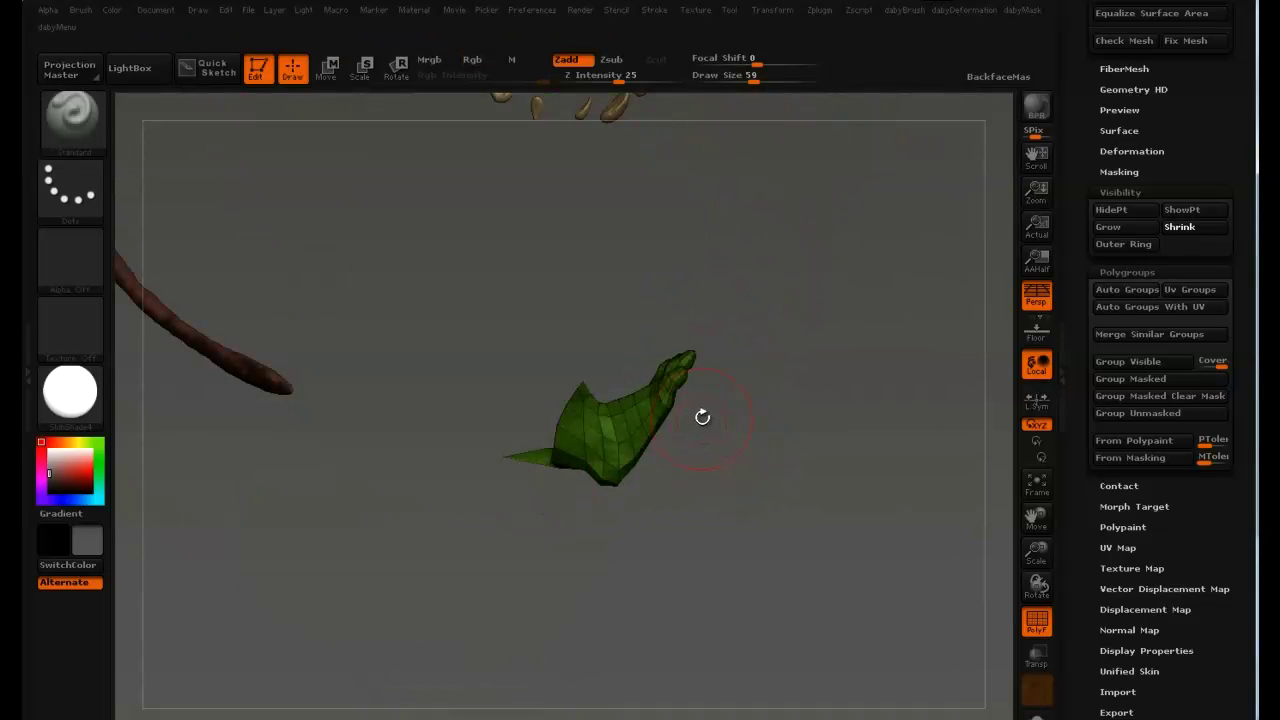
Step: Hide the stray polygons around the right leg, make the leg its own polygroup and unhide the body
mouse_move(688, 310)
left_mouse_down()
mouse_move(543, 300)
mouse_move(600, 129)
left_mouse_up()
mouse_move(600, 560)
left_mouse_down("ctrl+alt+shift")
mouse_move(572, 505)
mouse_move(535, 510)
left_mouse_up("ctrl+alt+shift")
mouse_move(711, 396)
left_mouse_down()
mouse_move(651, 343)
mouse_move(580, 335)
mouse_move(667, 324)
mouse_move(612, 338)
mouse_move(645, 312)
mouse_move(573, 304)
mouse_move(650, 330)
mouse_move(640, 345)
left_mouse_up()
key("ctrl+w")
left_click(640, 343, "ctrl+shift")
Step: Isolate the green body polygroup, create a topological mask below the chin and hide the upper head
left_click(590, 312, "ctrl+shift")
key("w")
left_click_drag(542, 347, 548, 302, "ctrl")
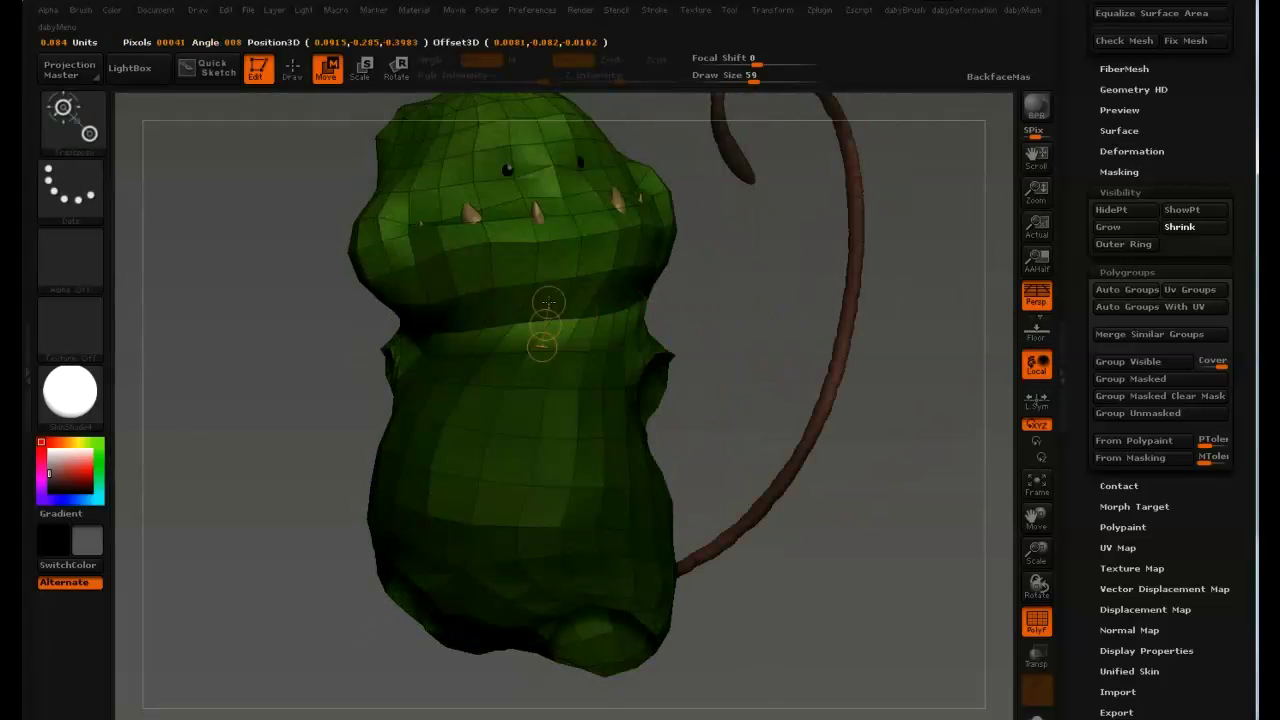
left_click_drag(696, 365, 664, 222)
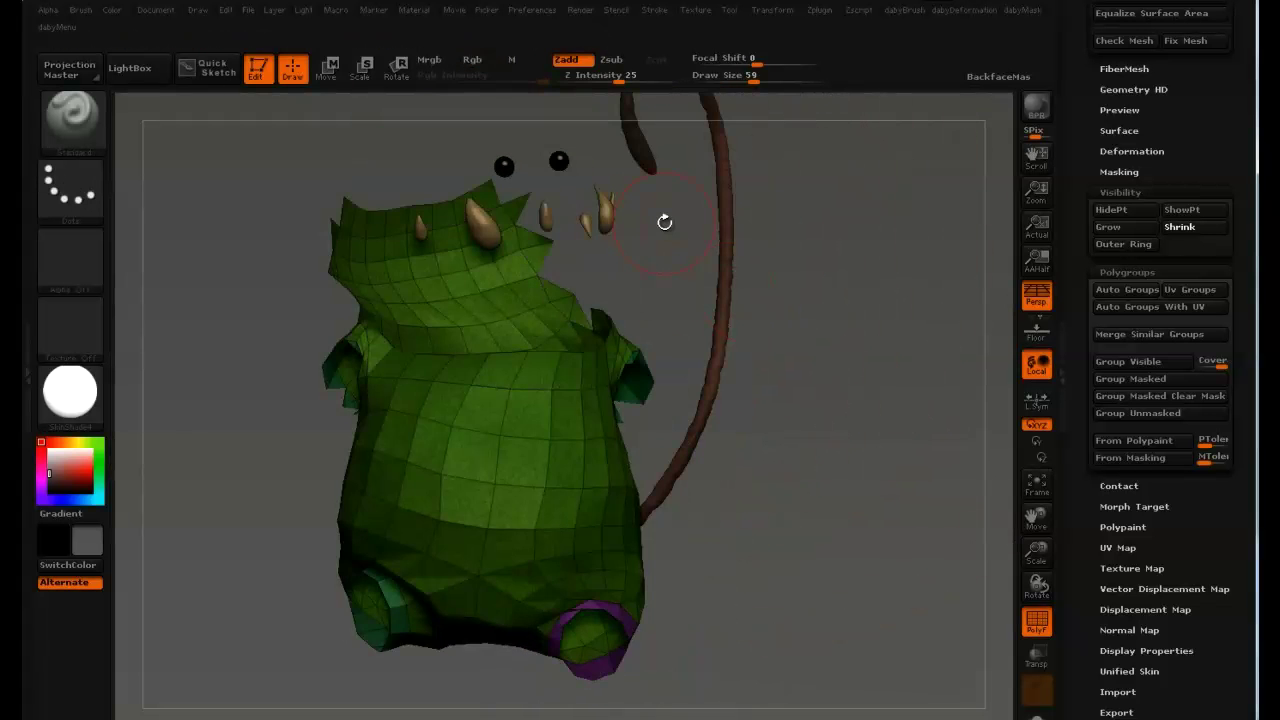
Step: Hide polygon loops around the torso with the SelectLasso brush and inspect the remaining bands
mouse_move(628, 312)
left_mouse_down()
mouse_move(704, 272)
mouse_move(668, 278)
mouse_move(662, 250)
mouse_move(714, 263)
mouse_move(722, 292)
mouse_move(660, 270)
left_mouse_up()
left_click(534, 338, "ctrl+shift")
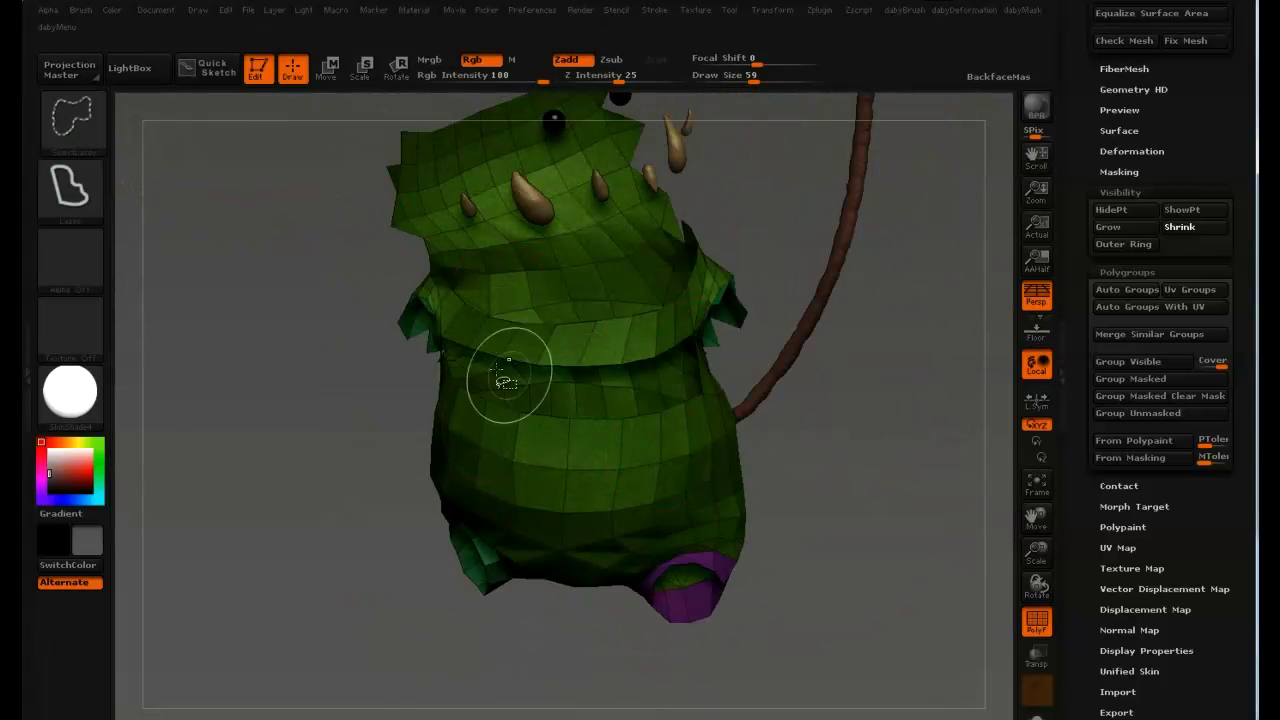
left_click_drag(900, 385, 727, 369)
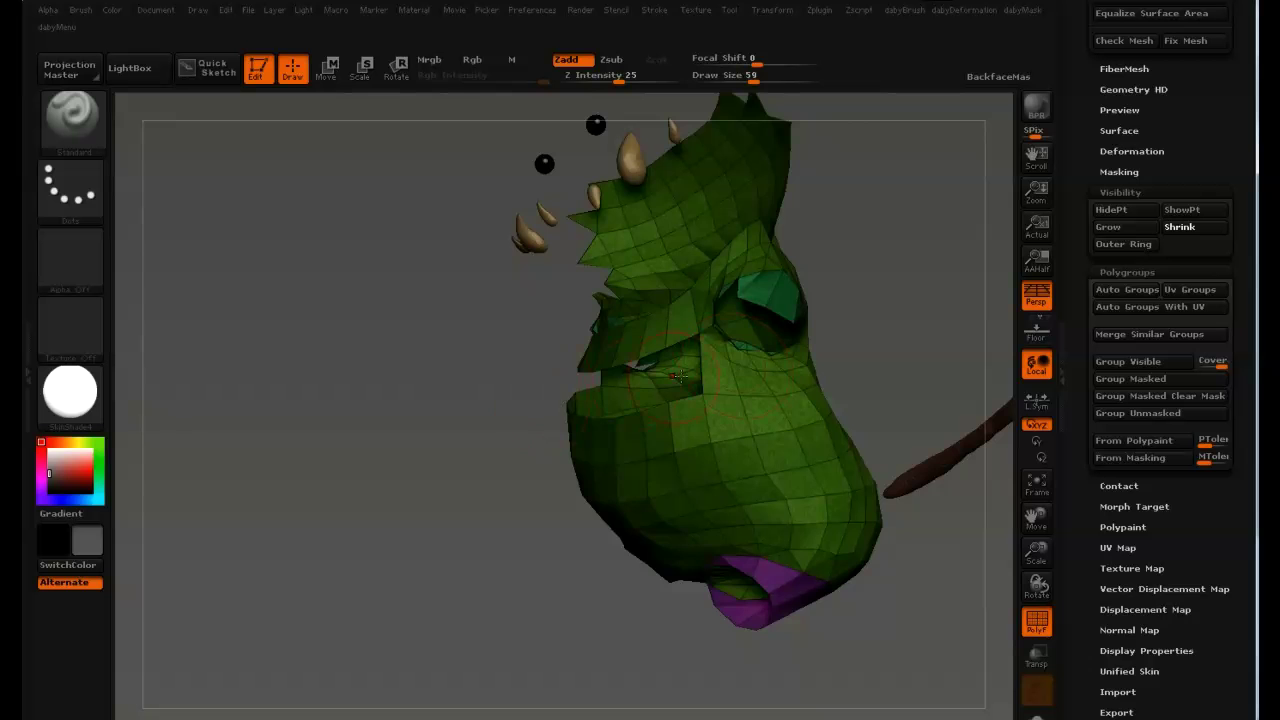
left_click_drag(510, 368, 642, 360)
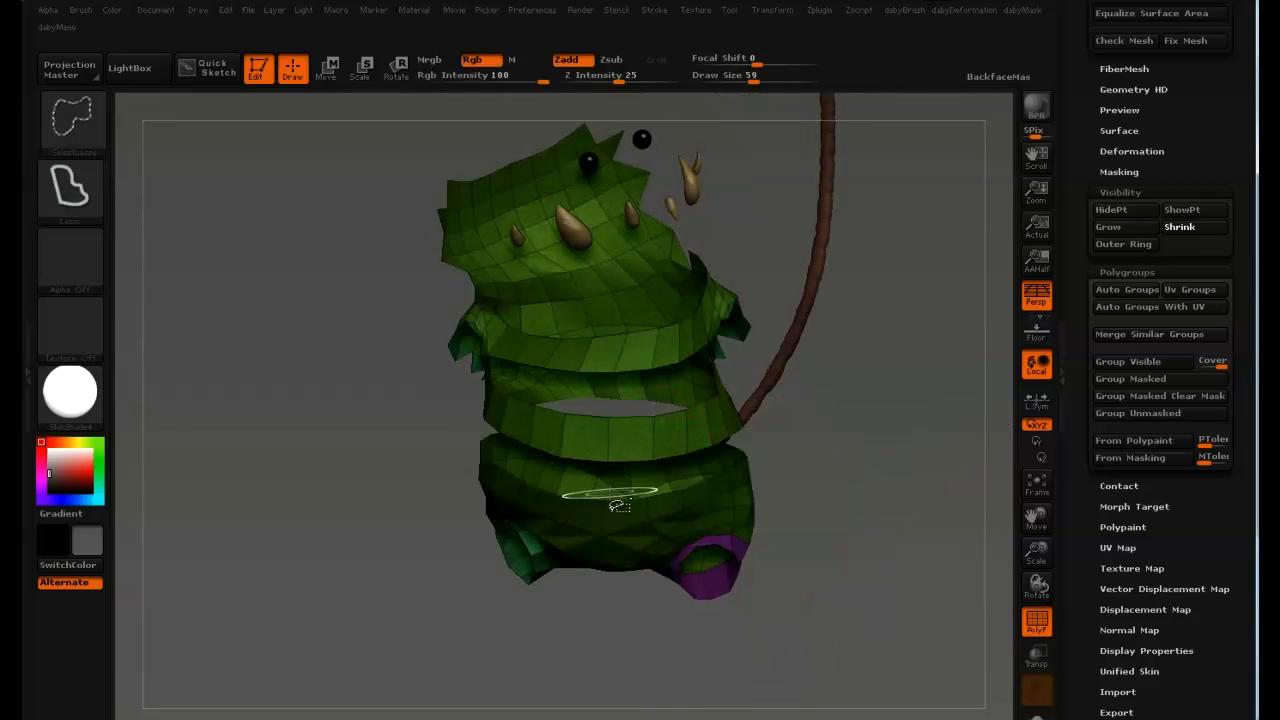
left_click_drag(550, 425, 295, 218)
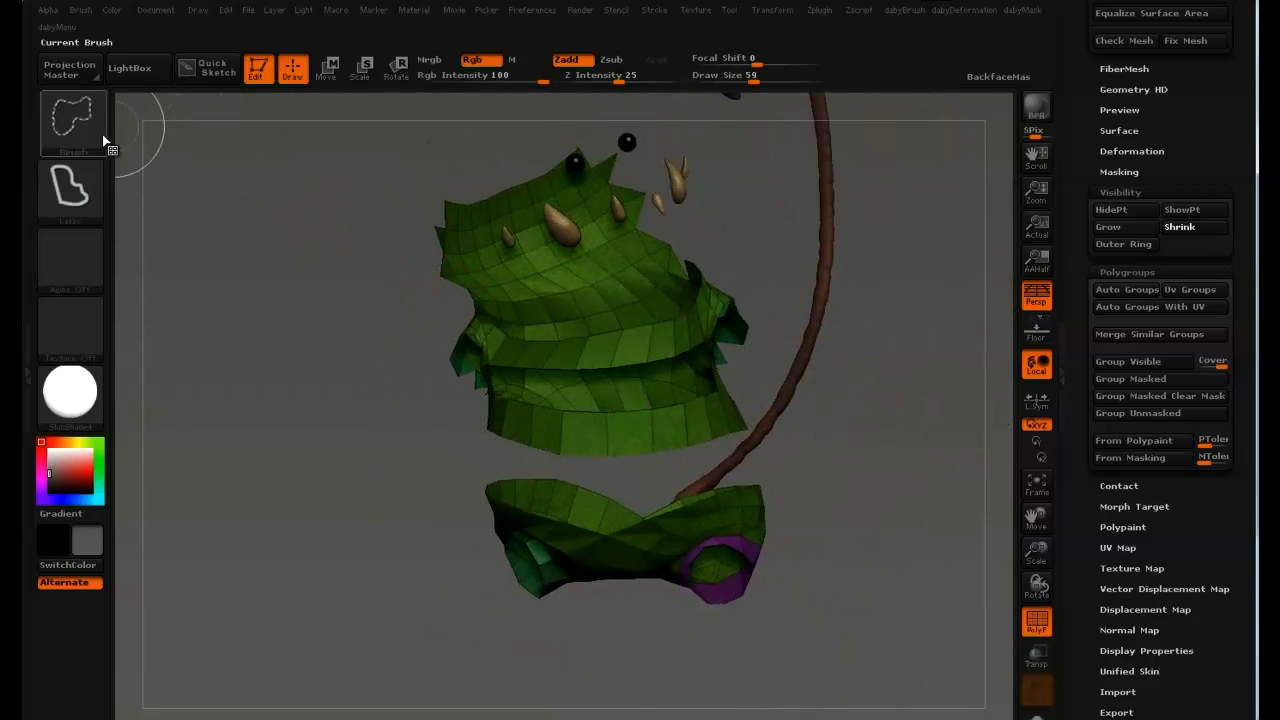
Step: Switch the selection brush to SelectRect, unhide the mesh and isolate the green body polygroup
left_click(70, 128)
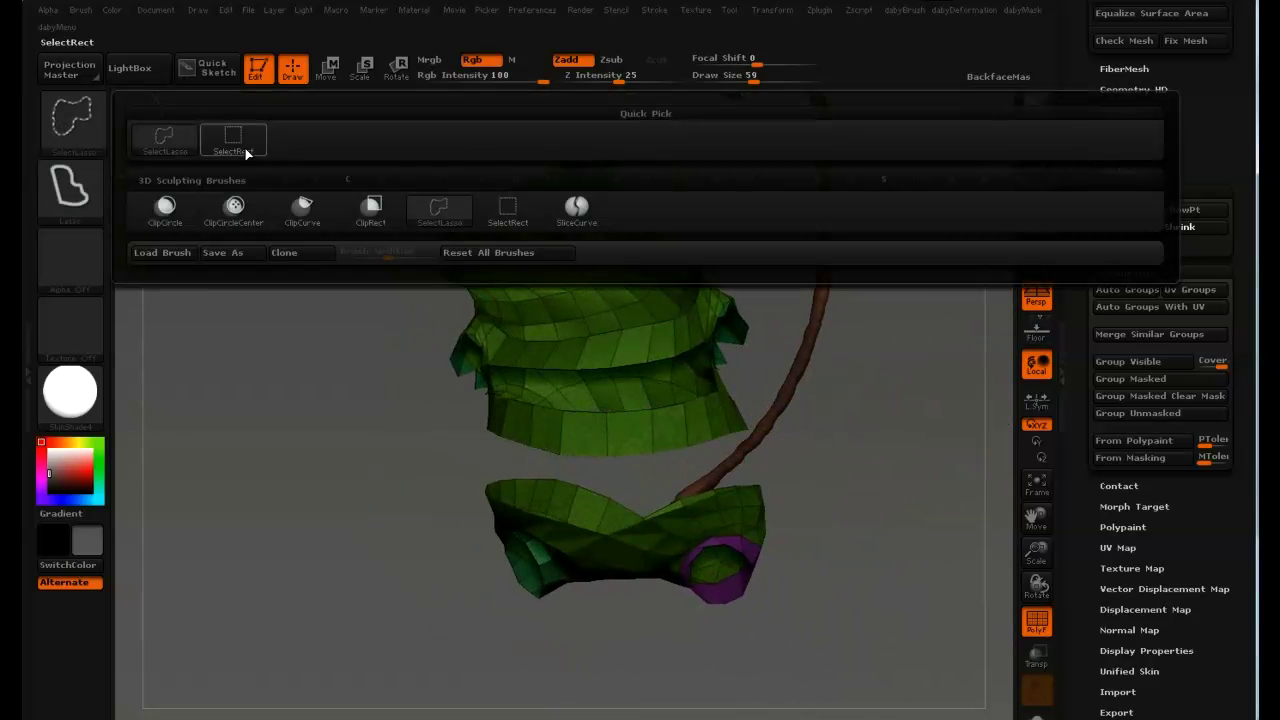
left_click(240, 145)
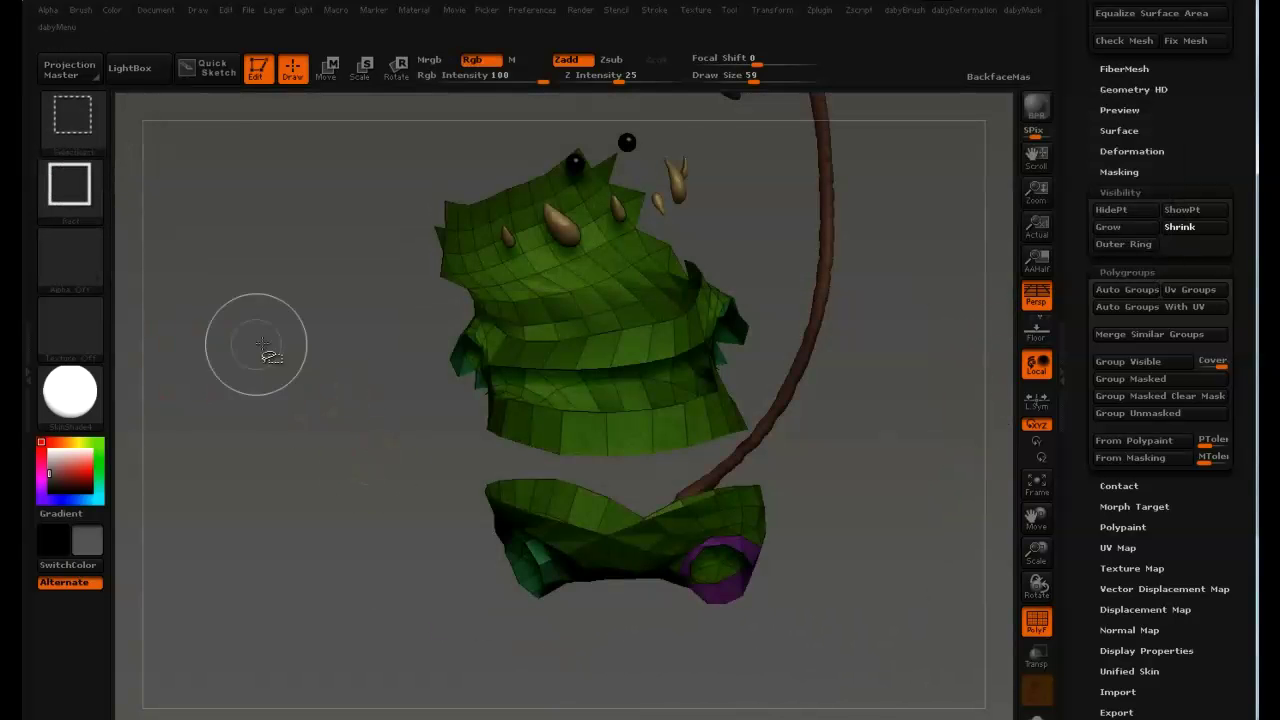
left_click(262, 345, "ctrl+shift")
left_click(622, 328, "ctrl+shift")
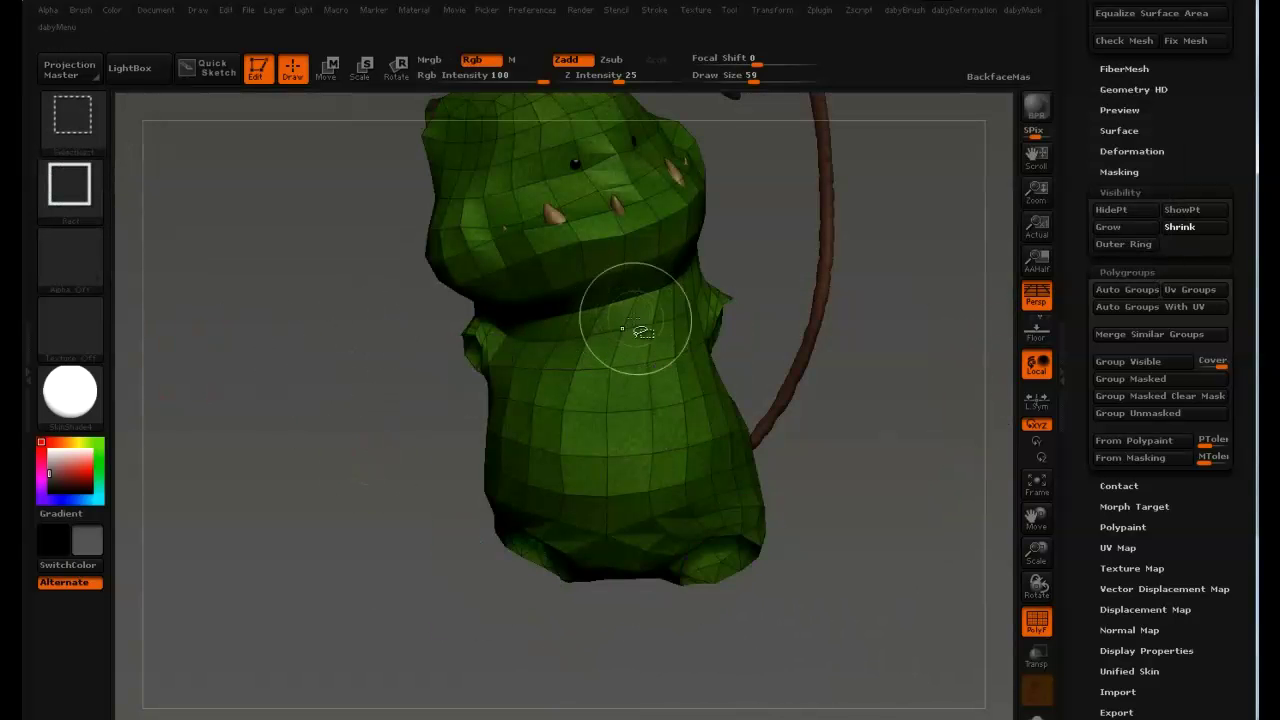
Step: Topologically mask the torso from the belly and the back of the neck in Move mode, and hide the head
mouse_move(786, 256)
left_mouse_down()
mouse_move(745, 305)
mouse_move(893, 325)
left_mouse_up()
key("w")
left_click_drag(572, 426, 592, 414, "ctrl")
left_click_drag(780, 420, 900, 425)
left_click_drag(430, 374, 427, 410, "ctrl")
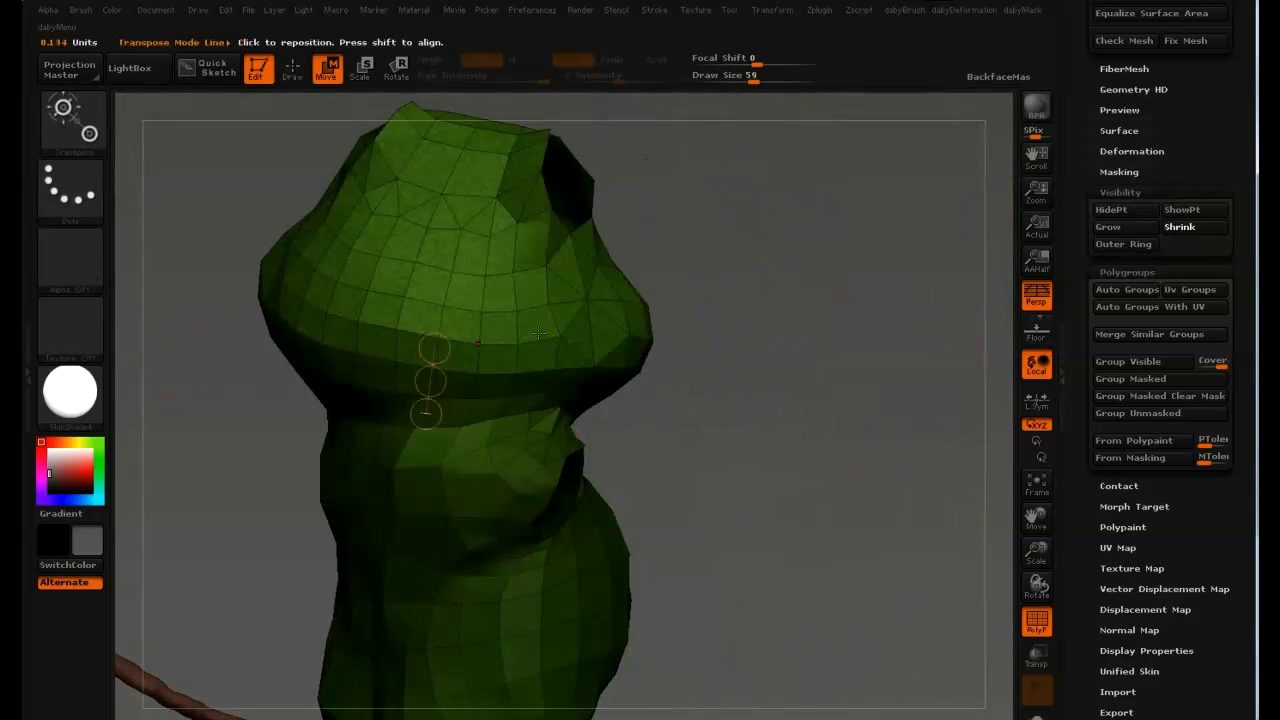
left_click_drag(760, 350, 930, 350)
key("q")
key("ctrl+w")
left_click(634, 200, "ctrl+shift")
Step: Hide the leftover polygons above the torso's shoulder with a rectangular selection
left_click_drag(420, 240, 605, 204)
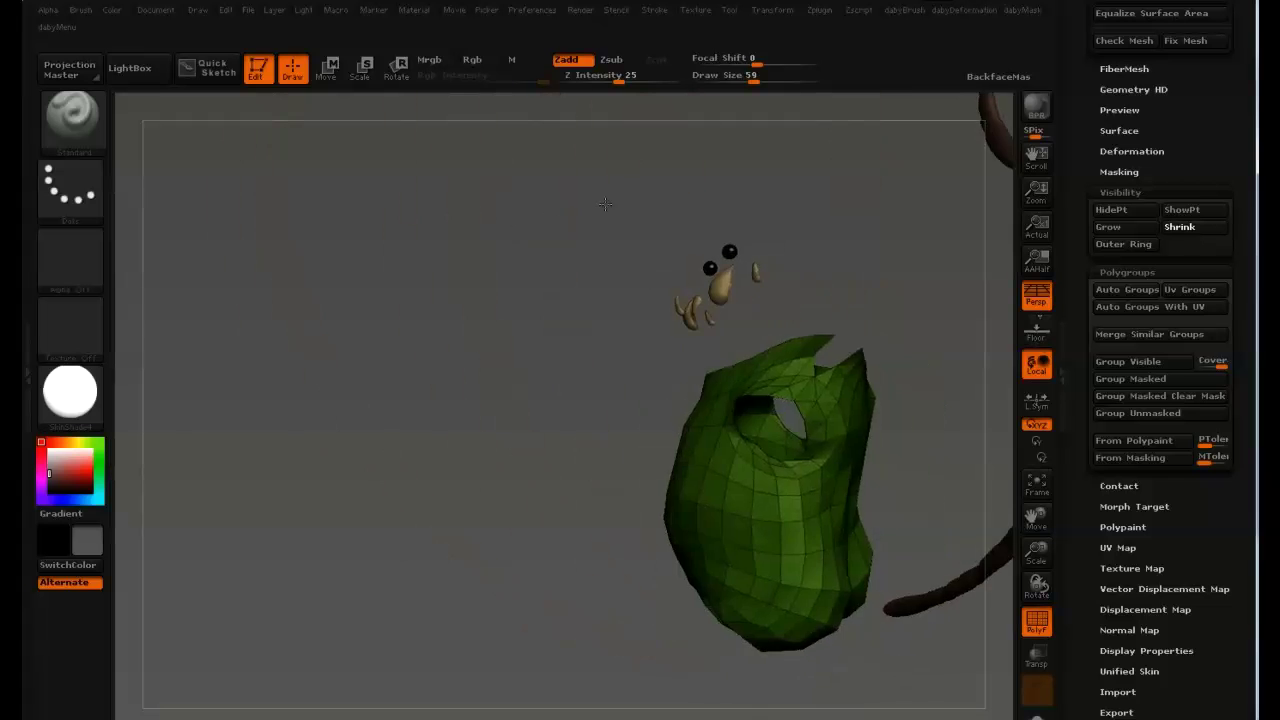
left_click_drag(271, 287, 702, 231)
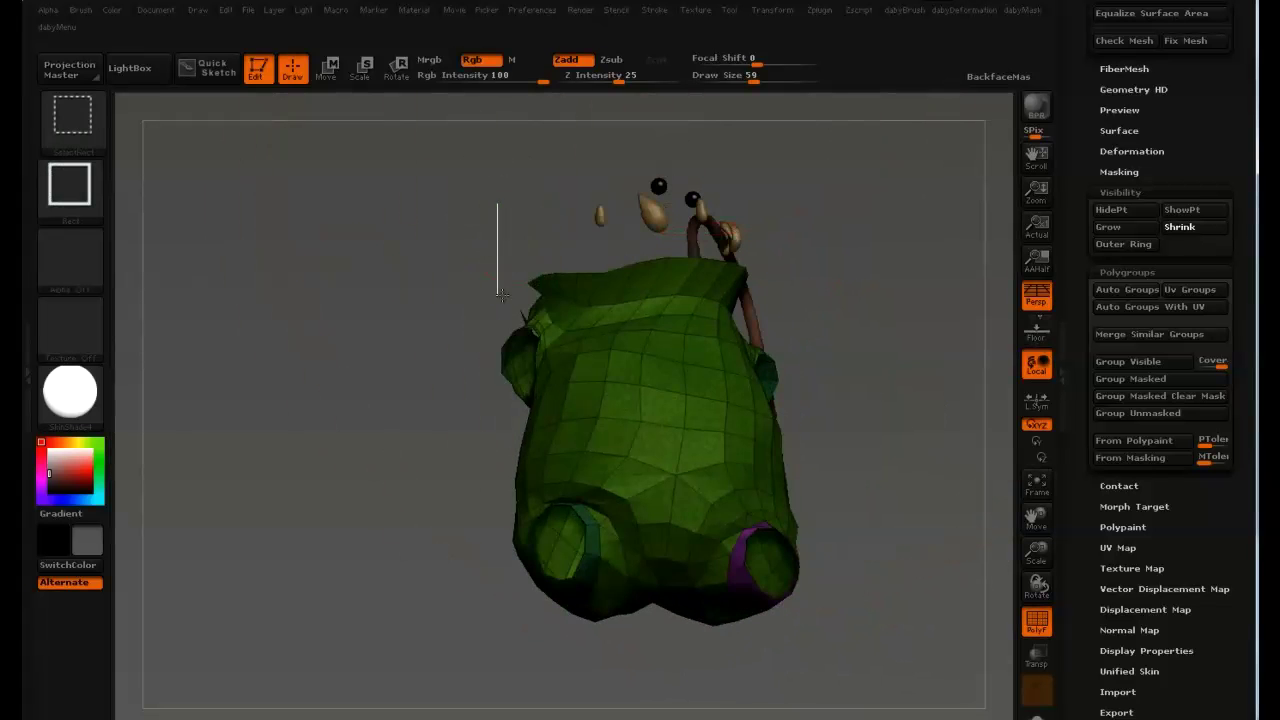
left_click_drag(711, 291, 781, 282, "ctrl+alt+shift")
mouse_move(850, 285)
left_mouse_down()
mouse_move(640, 260)
mouse_move(420, 200)
left_mouse_up()
Step: Switch to SelectLasso and hide the remaining stray polygons around the torso's neckline
left_click(73, 120, "ctrl+shift")
left_click(163, 142, "ctrl+shift")
left_click_drag(718, 252, 718, 284, "ctrl+alt+shift")
mouse_move(640, 275)
left_mouse_down()
mouse_move(777, 308)
mouse_move(808, 280)
mouse_move(790, 240)
left_mouse_up()
left_click_drag(785, 235, 791, 332, "ctrl+shift")
left_click_drag(950, 289, 940, 275, "ctrl+alt+shift")
mouse_move(925, 270)
left_mouse_down()
mouse_move(737, 266)
mouse_move(914, 250)
mouse_move(880, 260)
left_mouse_up()
mouse_move(864, 264)
left_mouse_down("ctrl+alt+shift")
mouse_move(876, 280)
mouse_move(935, 265)
left_mouse_up("ctrl+alt+shift")
mouse_move(930, 260)
left_mouse_down()
mouse_move(821, 219)
mouse_move(656, 385)
left_mouse_up()
Step: Switch back to SelectRect, try hiding the green torso polygroup and undo it
left_click(94, 138, "ctrl+shift")
left_click(231, 152, "ctrl+shift")
left_click(647, 396, "ctrl+shift")
key("ctrl+z")
key("ctrl+shift+z")
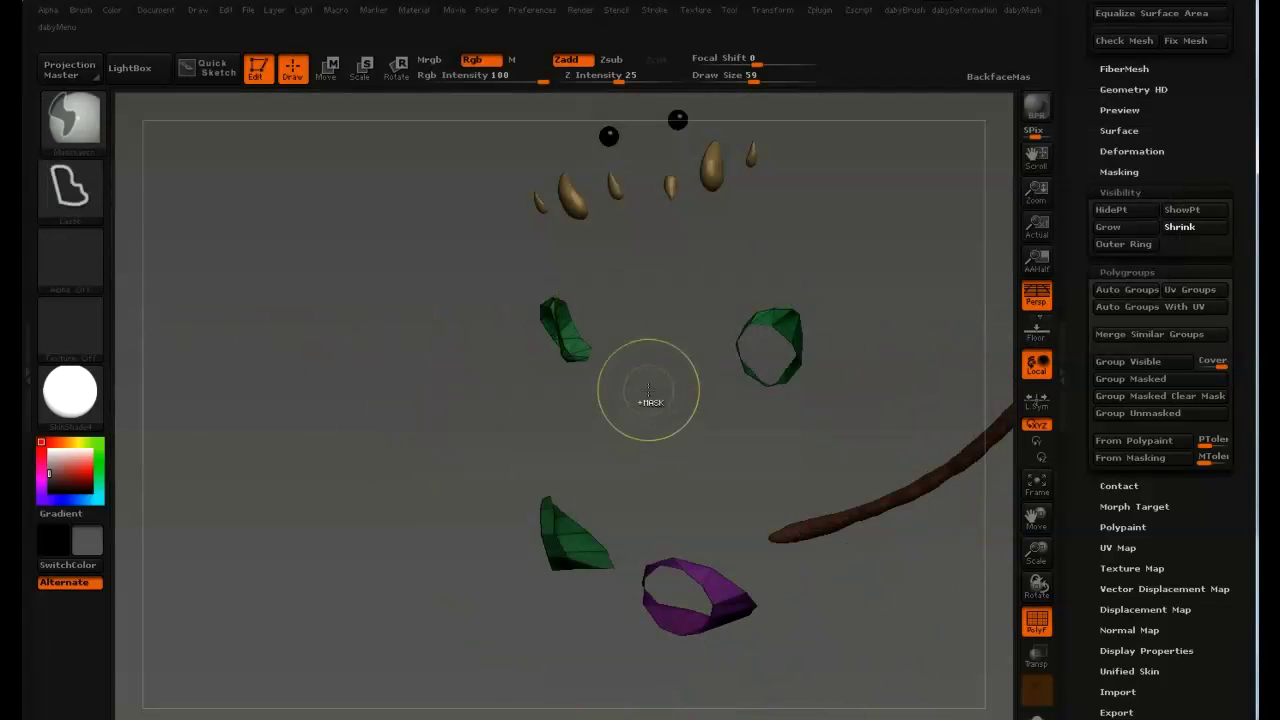
key("ctrl+z")
Step: Hide the left leg's leftover purple polygons, make the torso its own polygroup and unhide the whole creature
left_click_drag(838, 368, 535, 268)
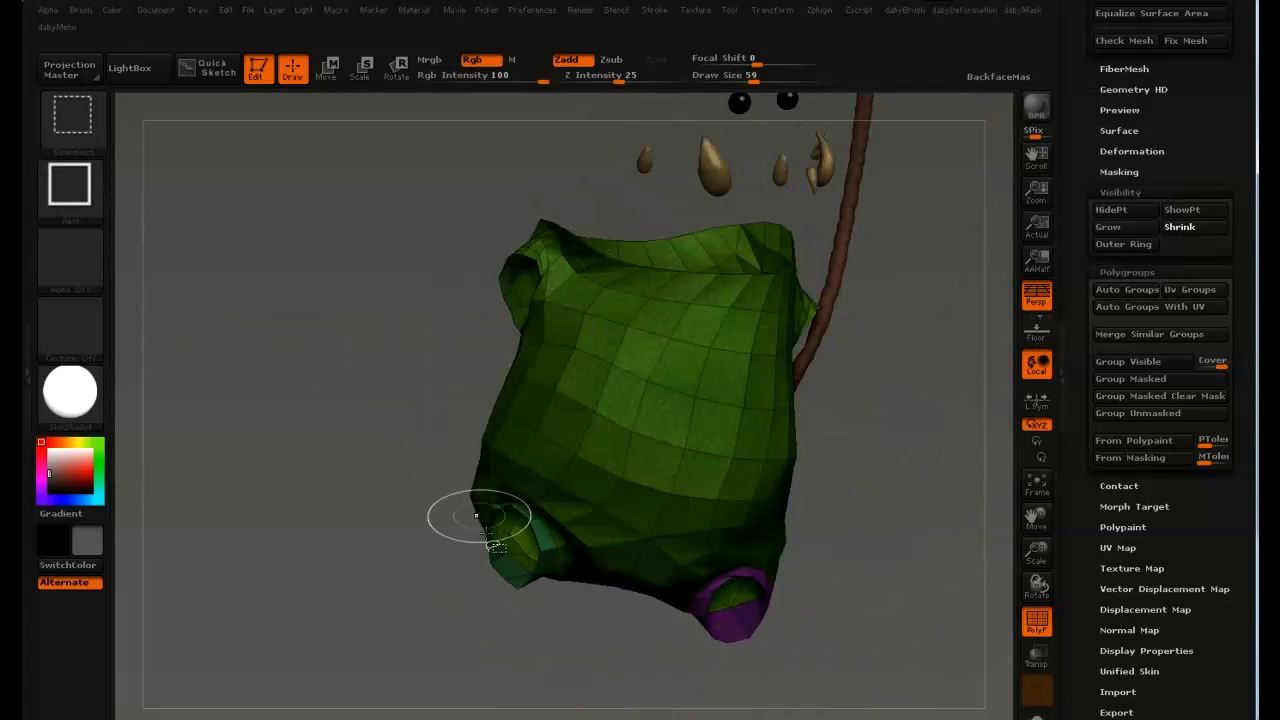
left_click(745, 636, "ctrl+shift")
left_click_drag(870, 520, 779, 263)
key("ctrl+w")
left_click(840, 350, "ctrl+shift")
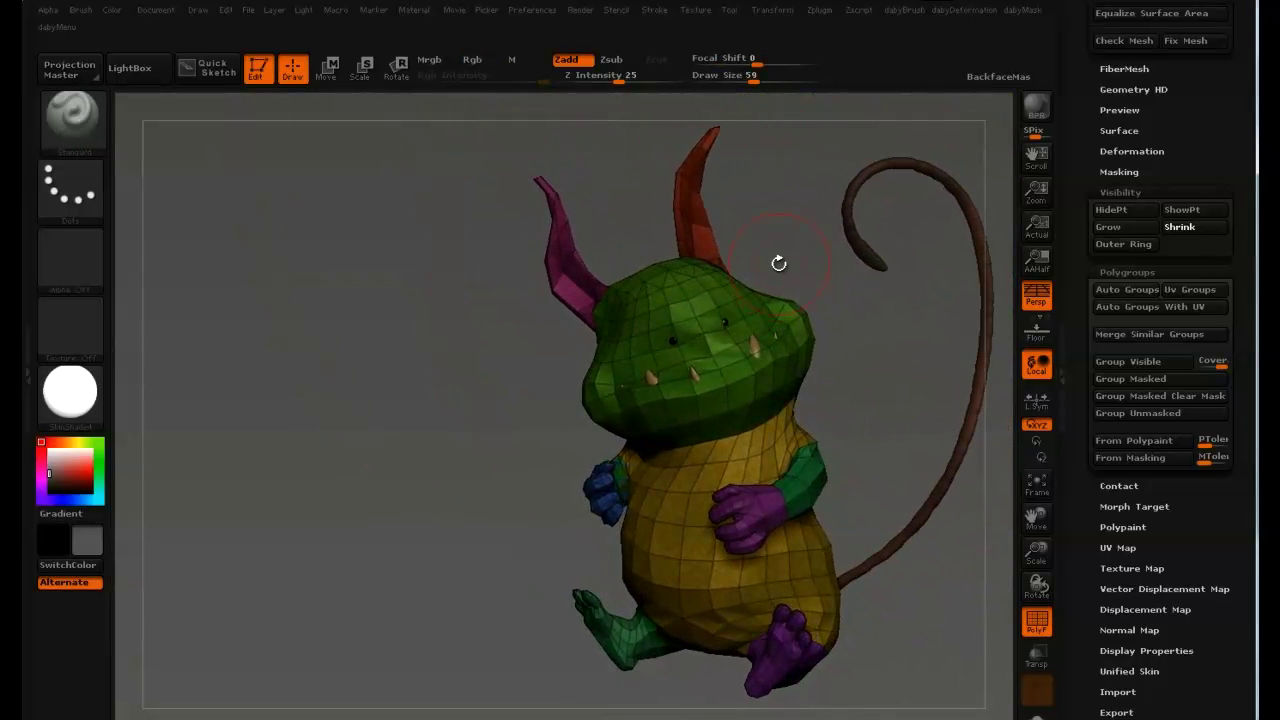
Step: Store the current hotkeys as the startup hotkeys in the preferences
left_click_drag(806, 187, 850, 182)
left_click_drag(660, 226, 657, 123)
left_click_drag(845, 248, 723, 263, "alt")
left_click(545, 12)
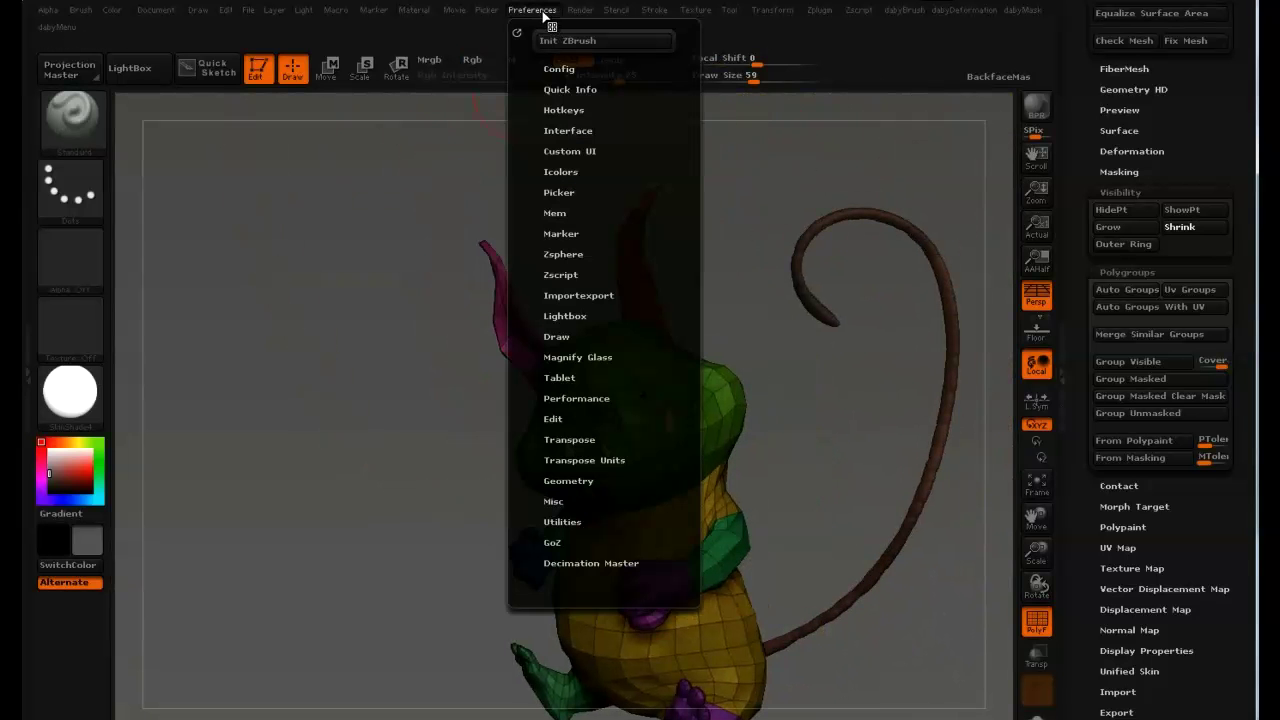
left_click(560, 68)
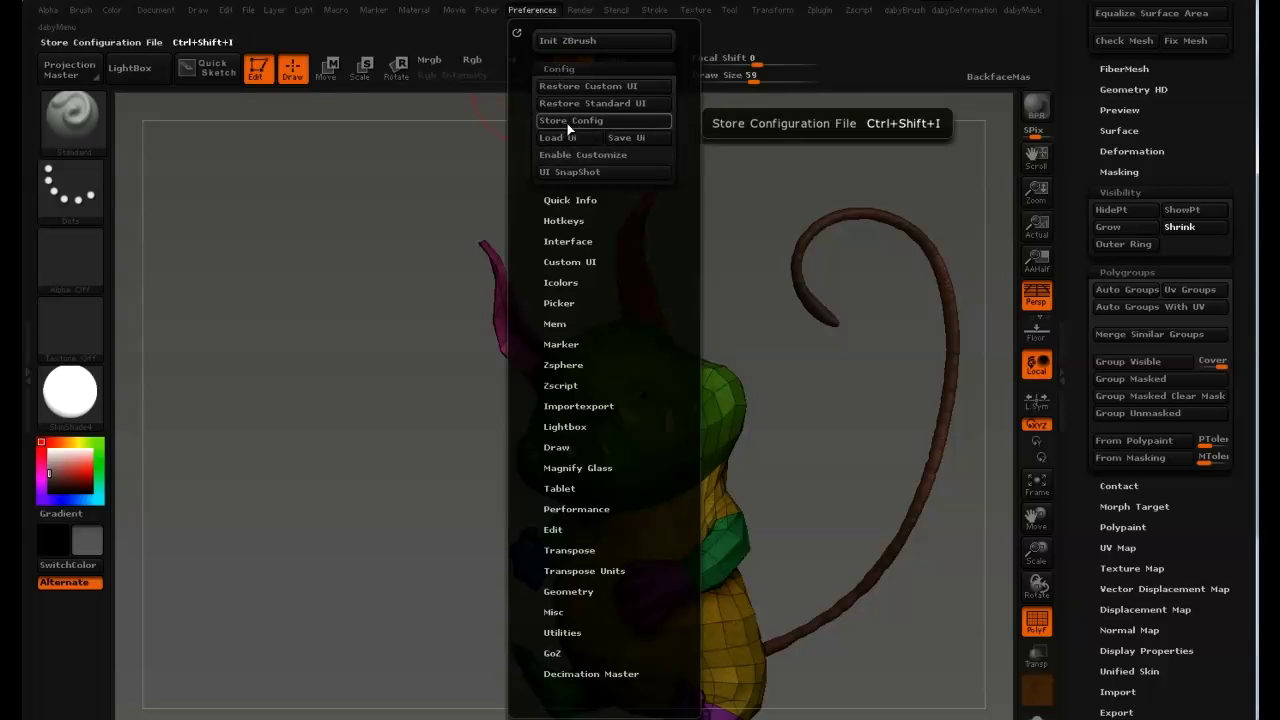
left_click(564, 221)
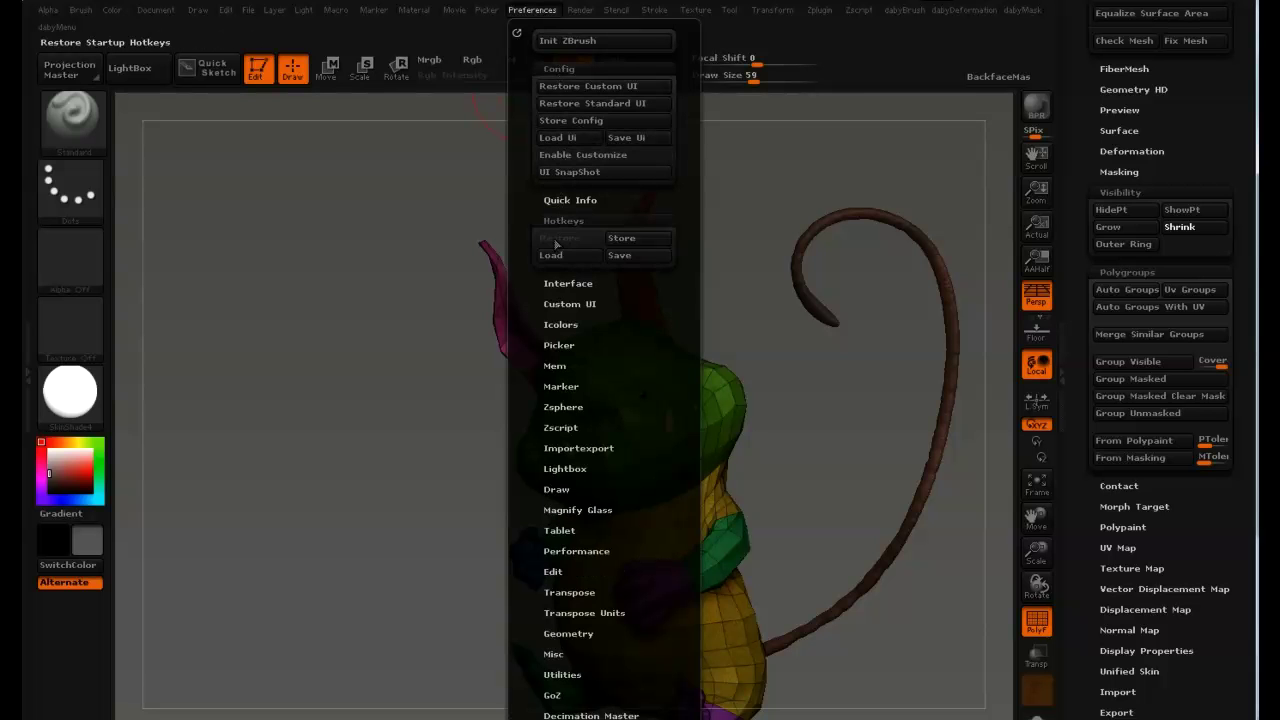
left_click(633, 240)
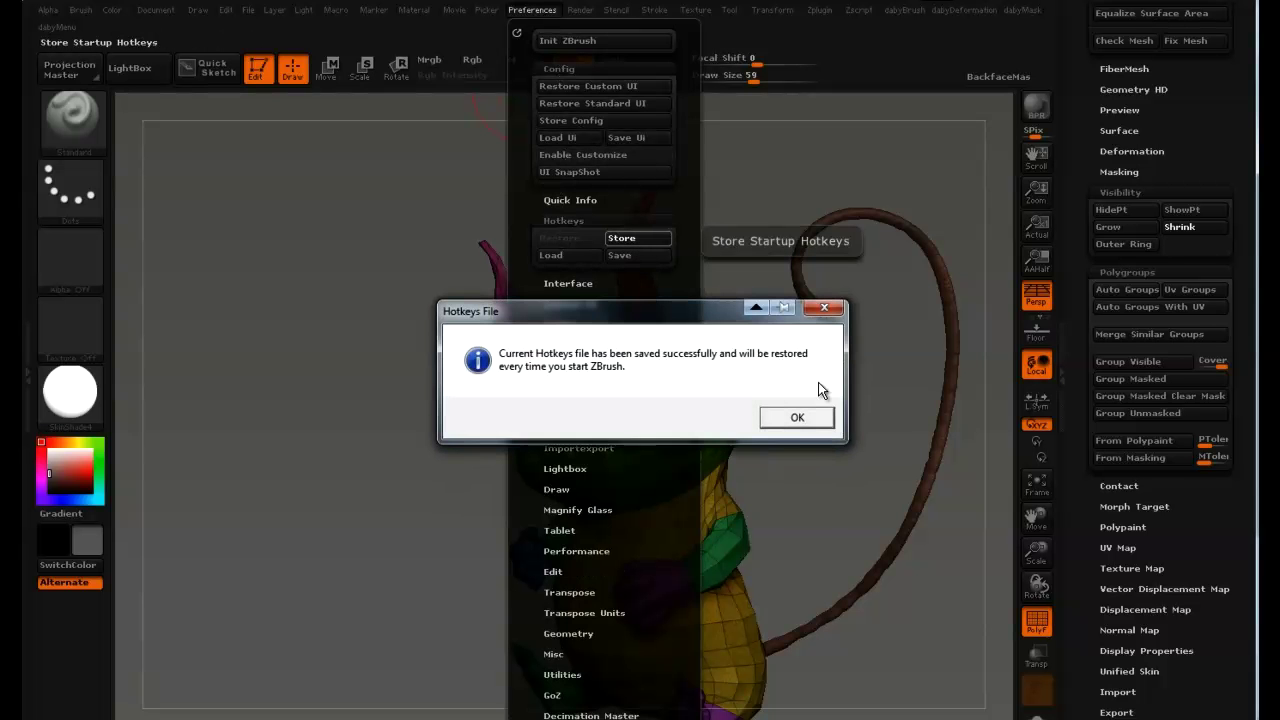